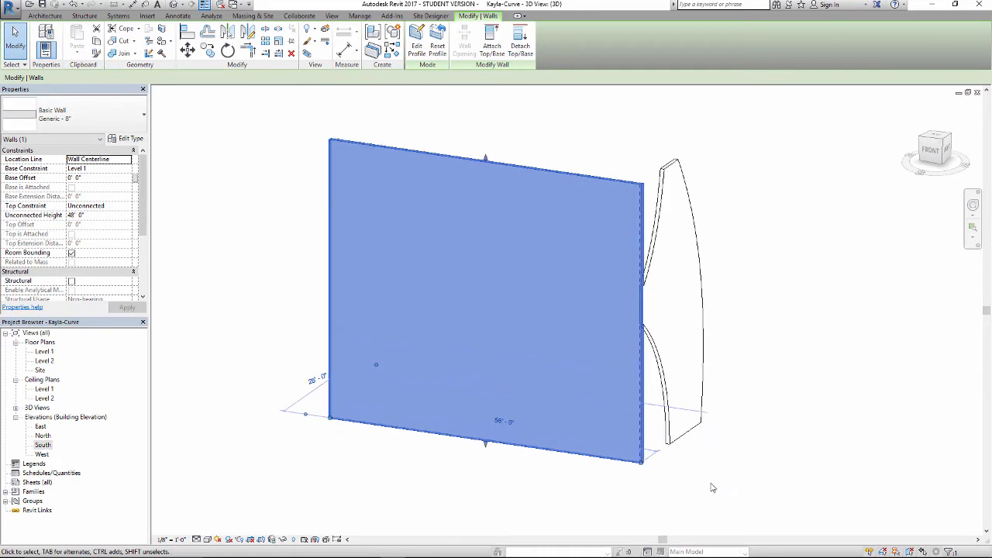
Clear the wall selection and check the reference photo of the cardboard model in Photos before returning to Revit
{"action": "left_click", "coordinate": [740, 486]}
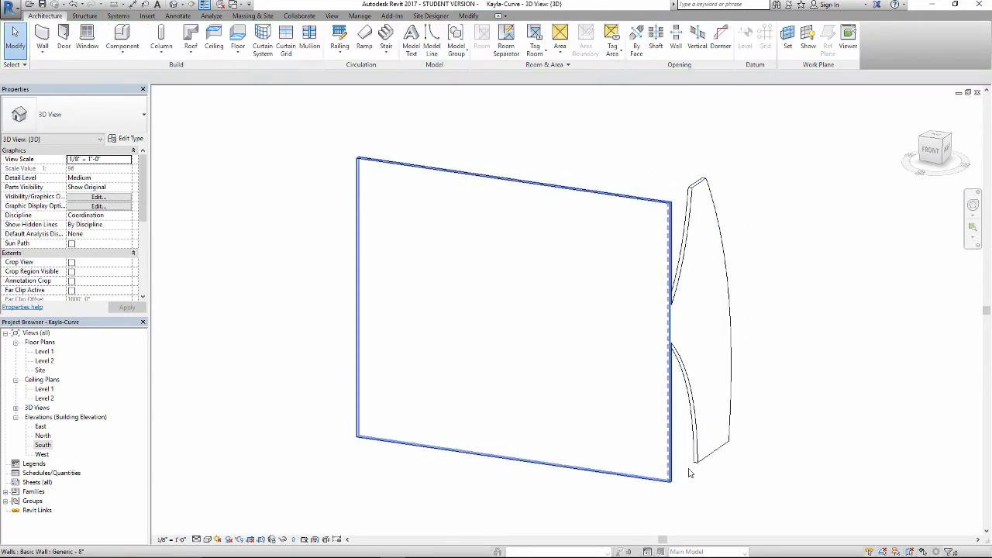
{"action": "left_click", "coordinate": [714, 464]}
{"action": "mouse_move", "coordinate": [775, 481]}
{"action": "middle_mouse_down", "text": "shift"}
{"action": "mouse_move", "coordinate": [706, 487]}
{"action": "mouse_move", "coordinate": [757, 460]}
{"action": "mouse_move", "coordinate": [732, 469]}
{"action": "mouse_move", "coordinate": [783, 464]}
{"action": "middle_mouse_up", "text": "shift"}
{"action": "key", "text": "alt+Tab"}
{"action": "key", "text": "alt+Tab"}
{"action": "key", "text": "alt+Tab"}
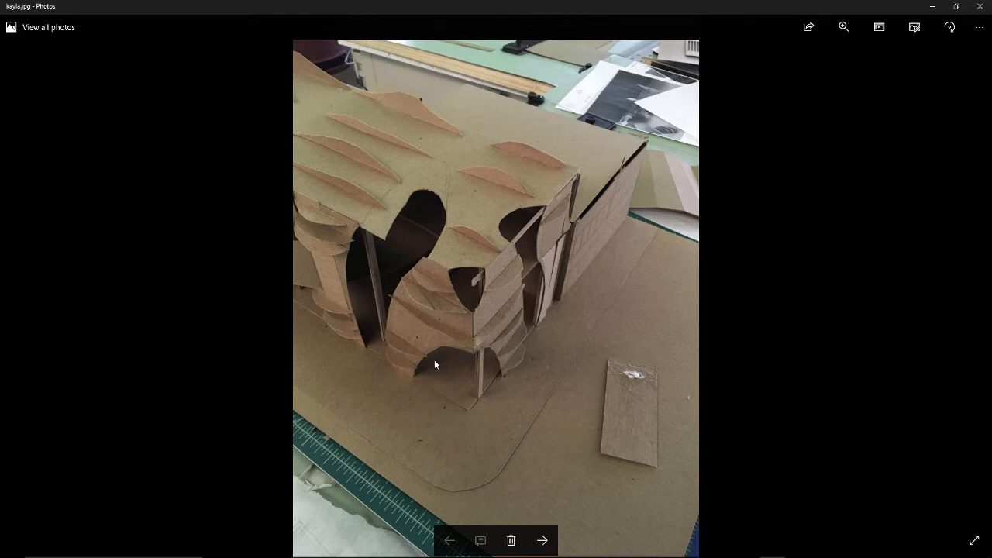
{"action": "key", "text": "alt+Tab"}
Examine the rectangular wall and the adjoining curved-profile wall from several sides in the 3D view
{"action": "left_click", "coordinate": [332, 327]}
{"action": "middle_click_drag", "start_coordinate": [372, 350], "coordinate": [460, 357], "text": "shift"}
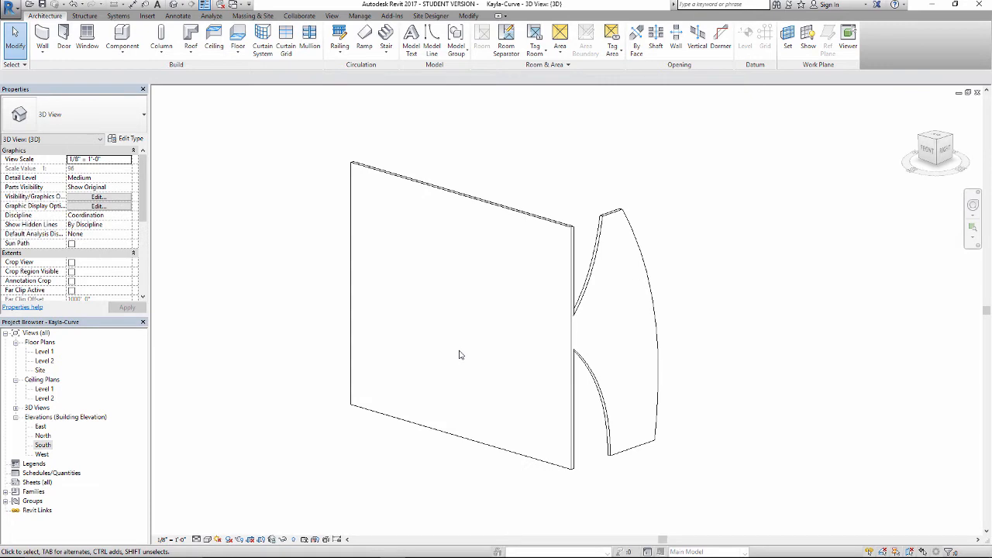
{"action": "scroll", "coordinate": [458, 355], "scroll_direction": "down", "scroll_amount": 2}
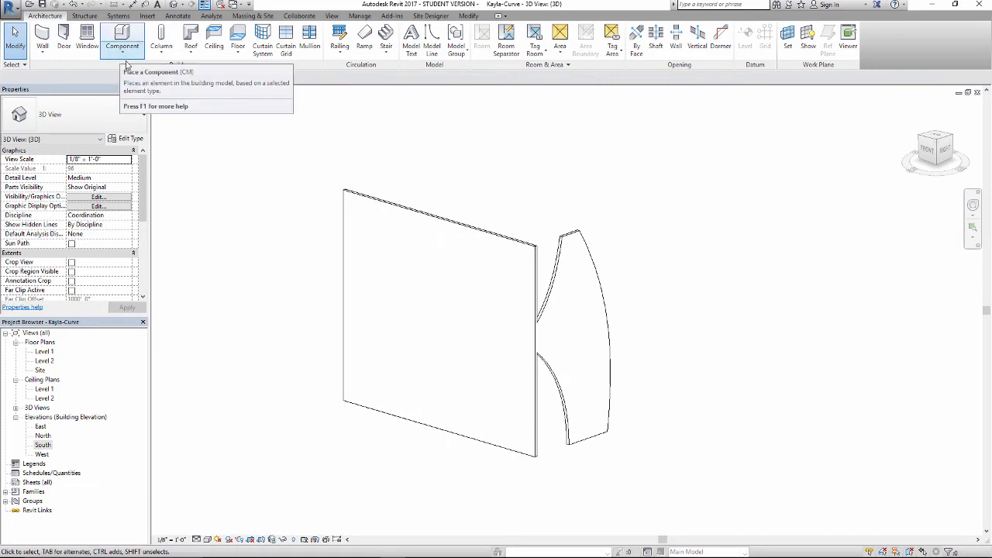
{"action": "middle_click_drag", "start_coordinate": [355, 282], "coordinate": [682, 391], "text": "shift"}
{"action": "key", "text": "Tab"}
{"action": "key", "text": "Tab"}
{"action": "key", "text": "Tab"}
{"action": "key", "text": "Tab"}
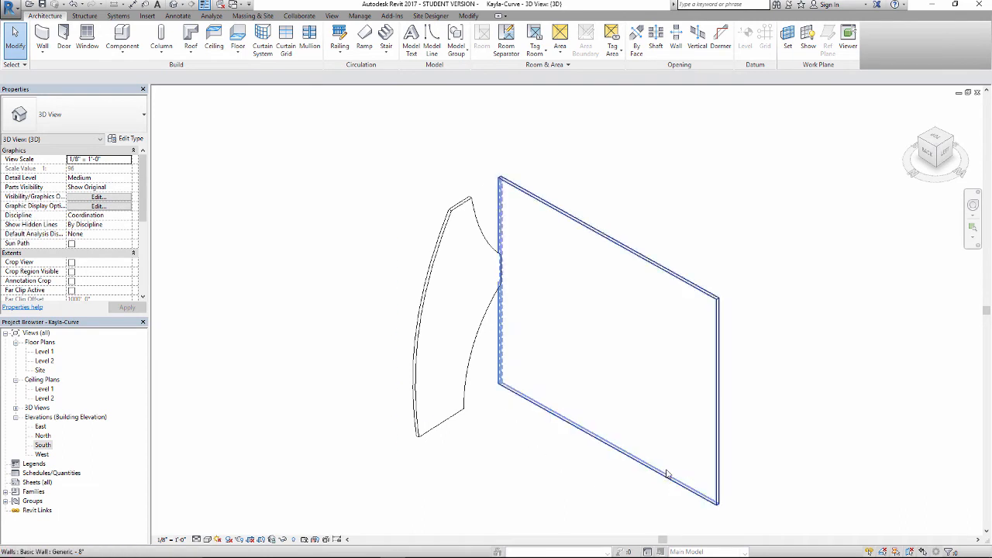
{"action": "middle_click_drag", "start_coordinate": [523, 376], "coordinate": [473, 357], "text": "shift"}
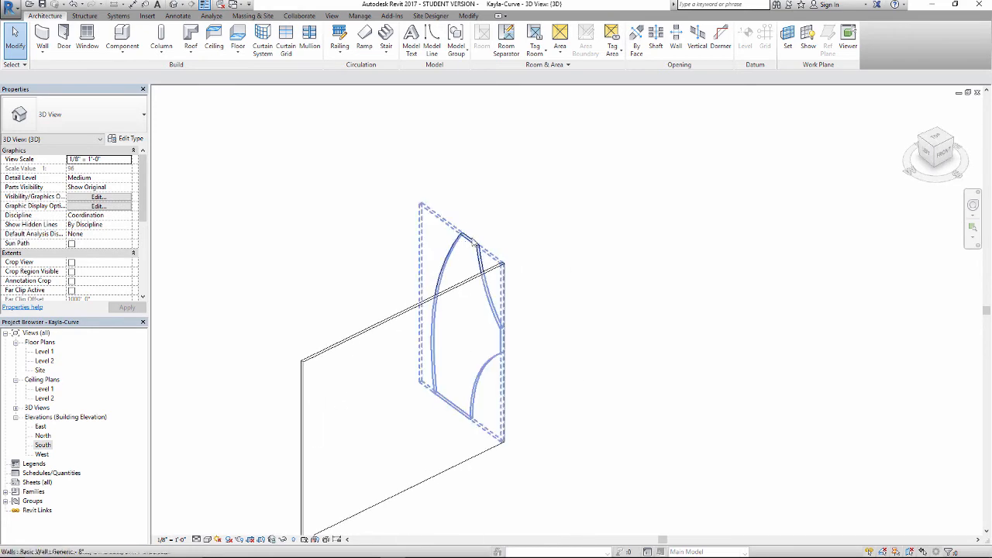
{"action": "middle_click_drag", "start_coordinate": [376, 308], "coordinate": [476, 245]}
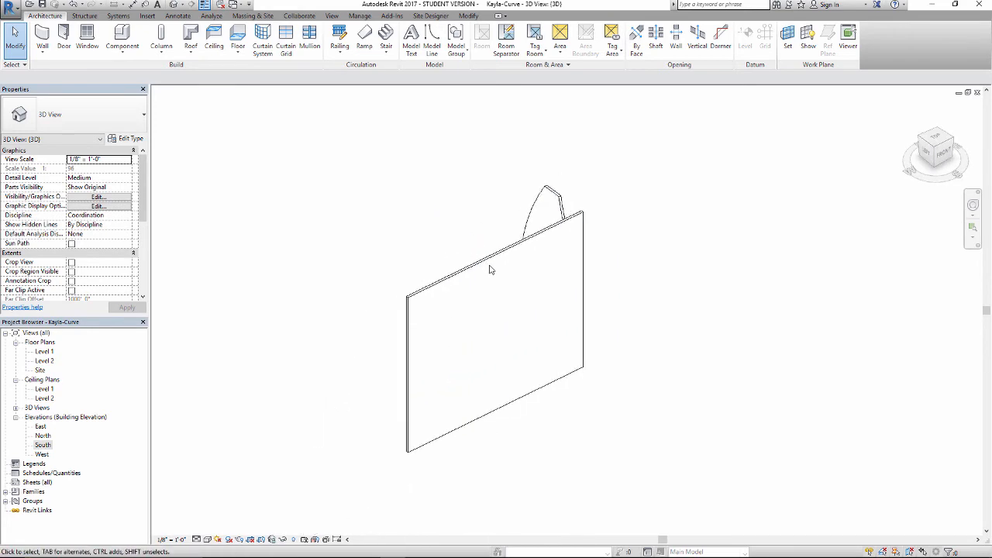
{"action": "left_click", "coordinate": [490, 269]}
{"action": "middle_click_drag", "start_coordinate": [609, 365], "coordinate": [425, 412], "text": "shift"}
{"action": "left_click", "coordinate": [361, 431]}
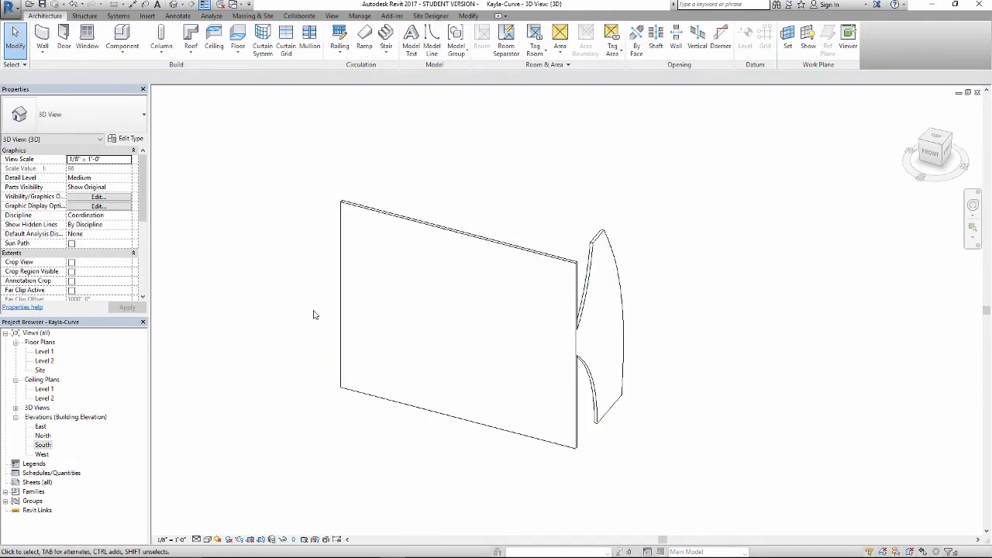
{"action": "scroll", "coordinate": [474, 272], "scroll_direction": "up", "scroll_amount": 1}
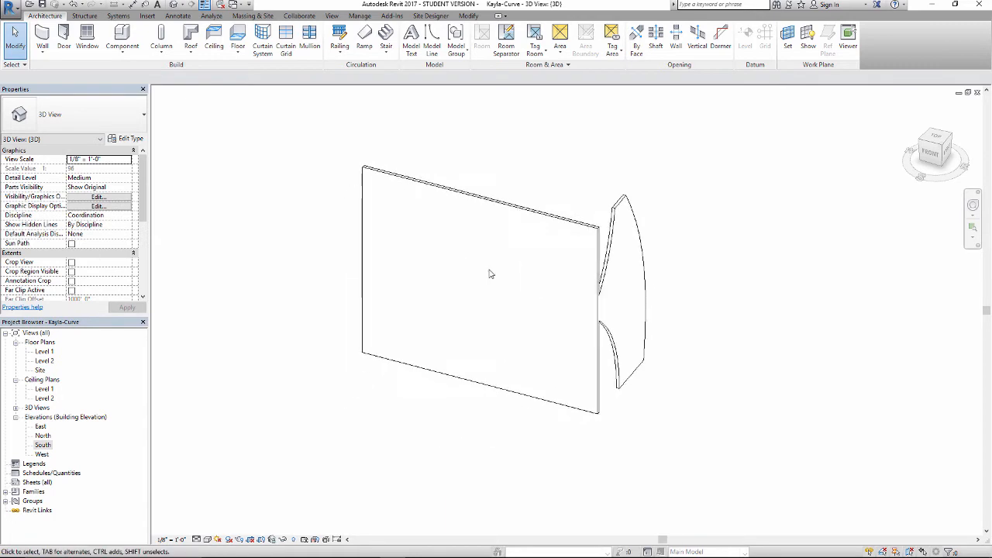
{"action": "scroll", "coordinate": [491, 266], "scroll_direction": "up", "scroll_amount": 2}
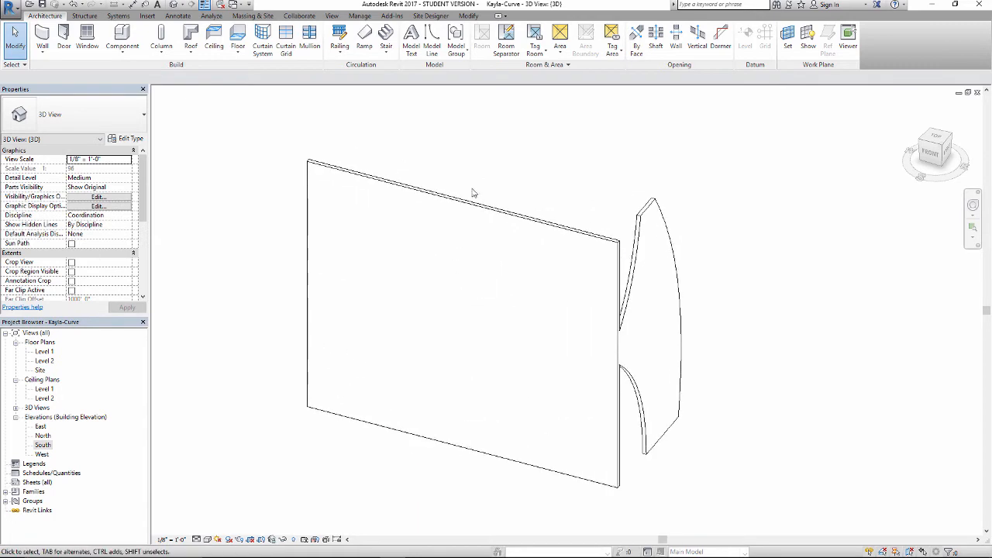
{"action": "middle_click_drag", "start_coordinate": [565, 286], "coordinate": [568, 245], "text": "shift"}
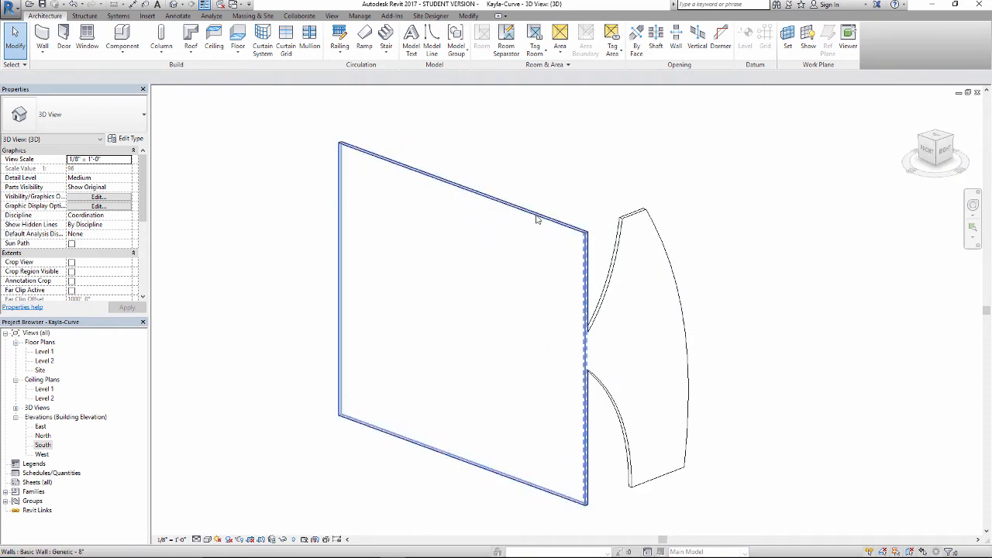
Open the rectangular wall's profile for editing and view it straight from the front
{"action": "left_click", "coordinate": [535, 229]}
{"action": "mouse_move", "coordinate": [449, 291]}
{"action": "middle_mouse_down", "text": "shift"}
{"action": "mouse_move", "coordinate": [482, 290]}
{"action": "mouse_move", "coordinate": [455, 304]}
{"action": "middle_mouse_up", "text": "shift"}
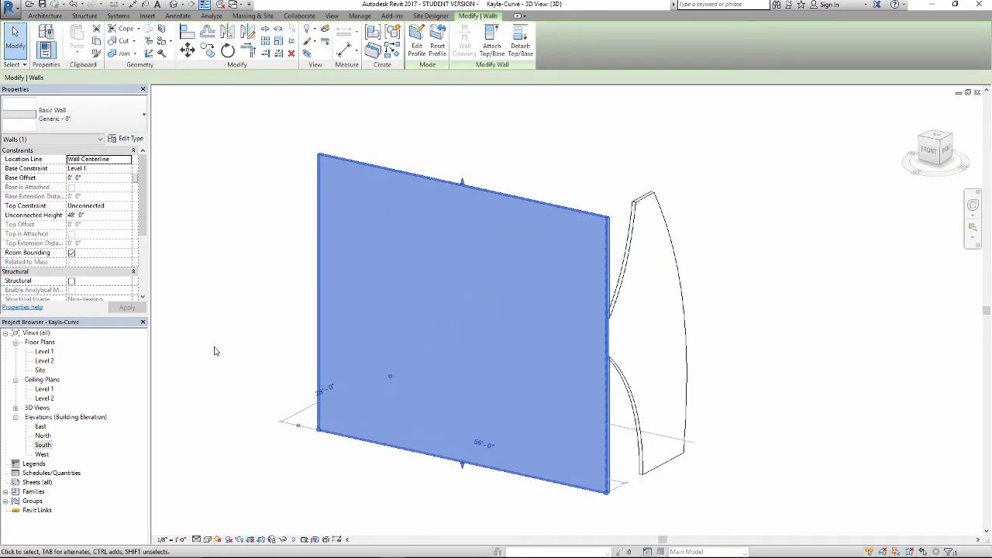
{"action": "middle_click_drag", "start_coordinate": [470, 270], "coordinate": [540, 147], "text": "shift"}
{"action": "left_click", "coordinate": [425, 47]}
{"action": "middle_click_drag", "start_coordinate": [462, 245], "coordinate": [501, 237], "text": "shift"}
{"action": "left_click", "coordinate": [931, 149]}
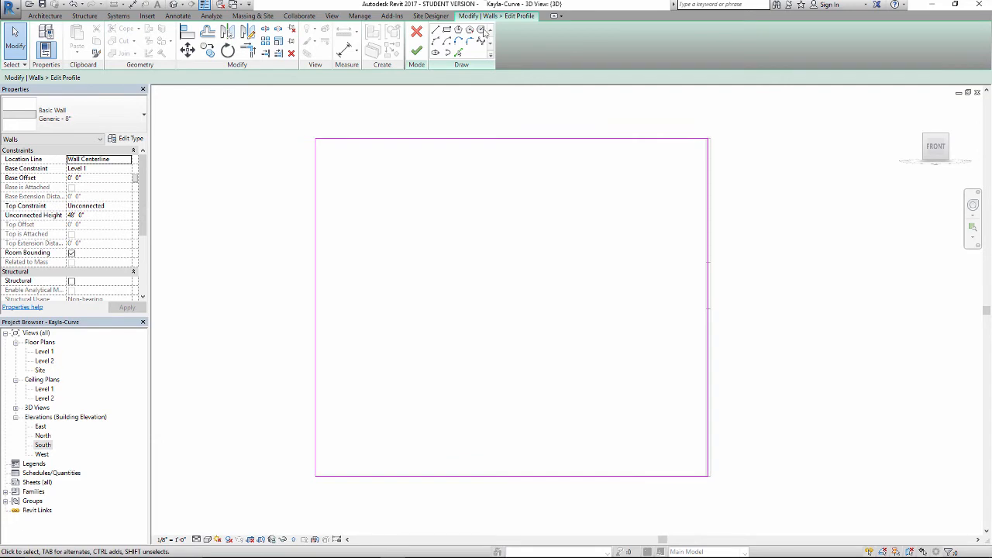
Sketch a spline from the upper corner of the adjoining wall's notch on the shared edge, curving up to the profile's top edge
{"action": "left_click", "coordinate": [481, 44]}
{"action": "scroll", "coordinate": [709, 262], "scroll_direction": "up", "scroll_amount": 3}
{"action": "left_click", "coordinate": [712, 265]}
{"action": "scroll", "coordinate": [576, 262], "scroll_direction": "down", "scroll_amount": 2}
{"action": "middle_click_drag", "start_coordinate": [576, 262], "coordinate": [677, 283]}
{"action": "left_click", "coordinate": [617, 245]}
{"action": "left_click", "coordinate": [562, 164]}
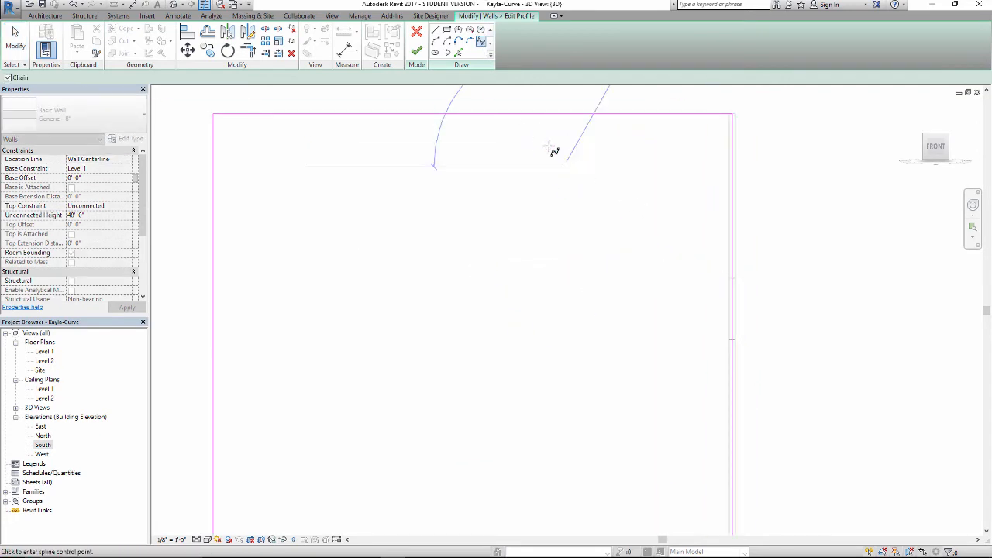
{"action": "left_click", "coordinate": [548, 116]}
{"action": "key", "text": "Escape"}
Sketch a second spline from the lower corner of the notch on the shared edge, curving down to the profile's bottom edge
{"action": "scroll", "coordinate": [540, 195], "scroll_direction": "down", "scroll_amount": 2}
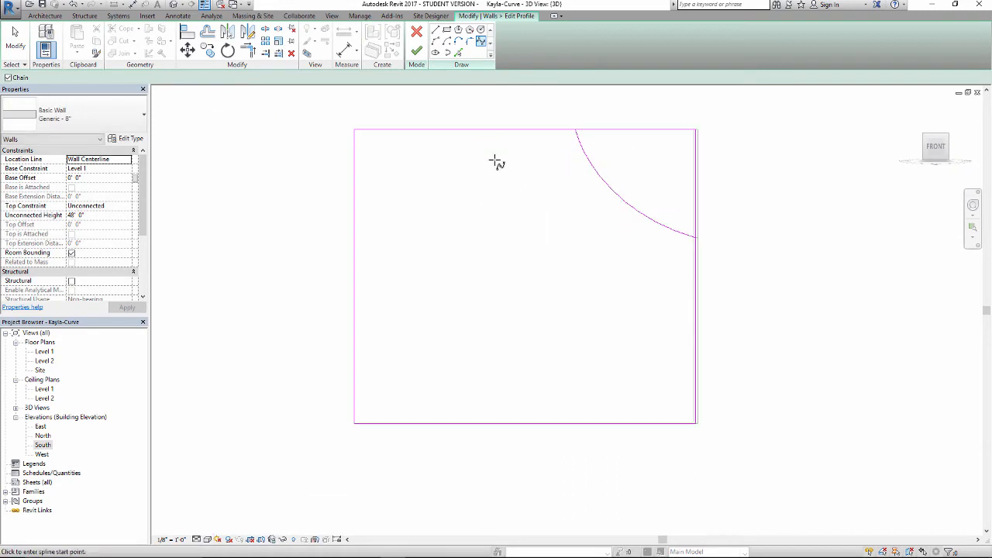
{"action": "left_click", "coordinate": [694, 277]}
{"action": "left_click", "coordinate": [634, 310]}
{"action": "left_click", "coordinate": [566, 368]}
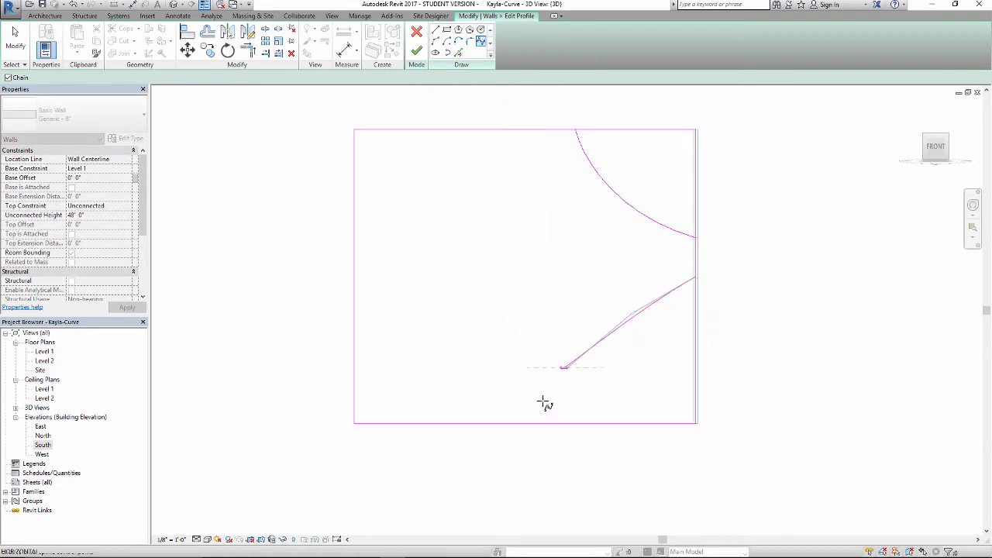
{"action": "left_click", "coordinate": [555, 424]}
{"action": "key", "text": "Escape"}
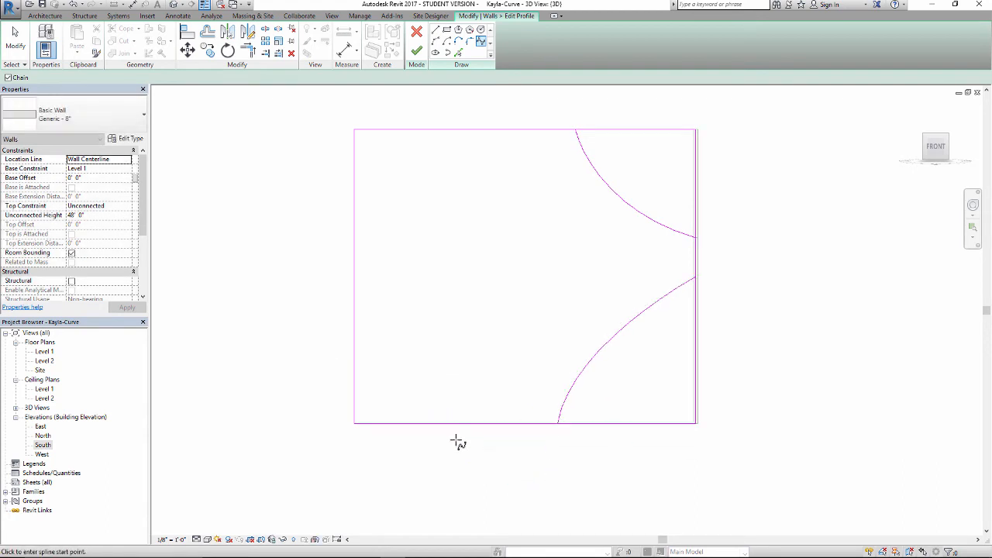
Sketch a third spline from near the profile's lower-left corner, curving up to the middle of its top edge
{"action": "left_click", "coordinate": [393, 423]}
{"action": "left_click", "coordinate": [463, 308]}
{"action": "left_click", "coordinate": [496, 194]}
{"action": "left_click", "coordinate": [496, 130]}
{"action": "key", "text": "Escape"}
{"action": "key", "text": "Escape"}
{"action": "scroll", "coordinate": [491, 235], "scroll_direction": "down", "scroll_amount": 2}
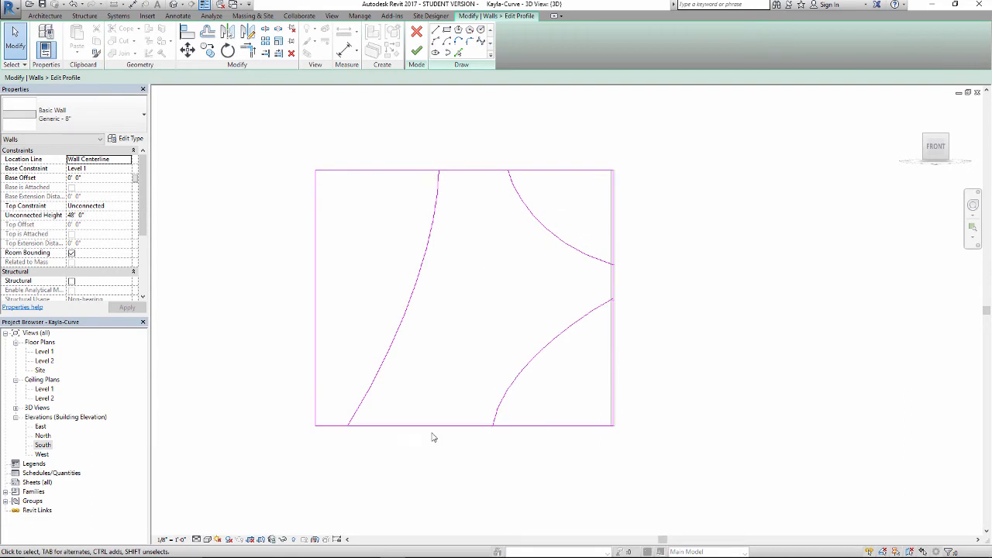
{"action": "scroll", "coordinate": [367, 436], "scroll_direction": "up", "scroll_amount": 2}
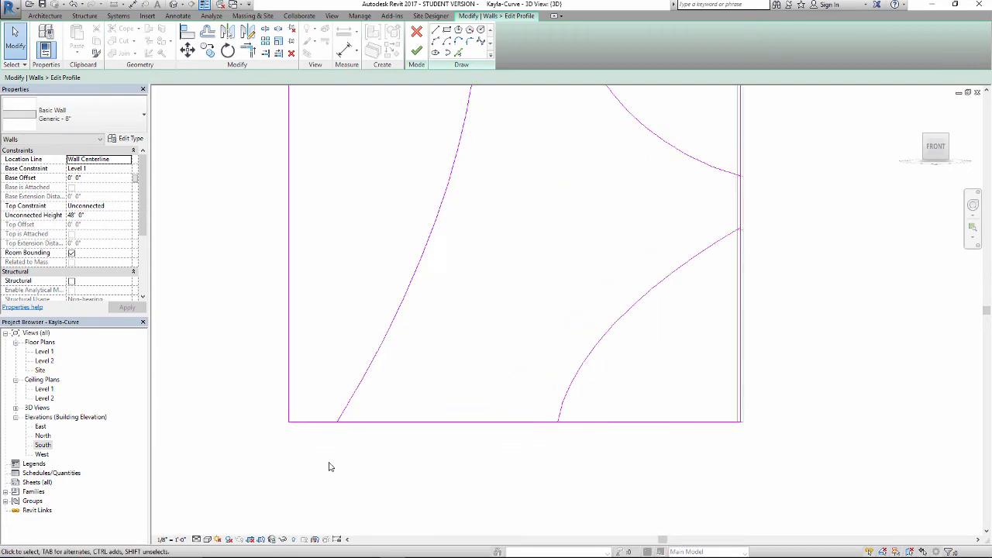
{"action": "scroll", "coordinate": [383, 411], "scroll_direction": "up", "scroll_amount": 2}
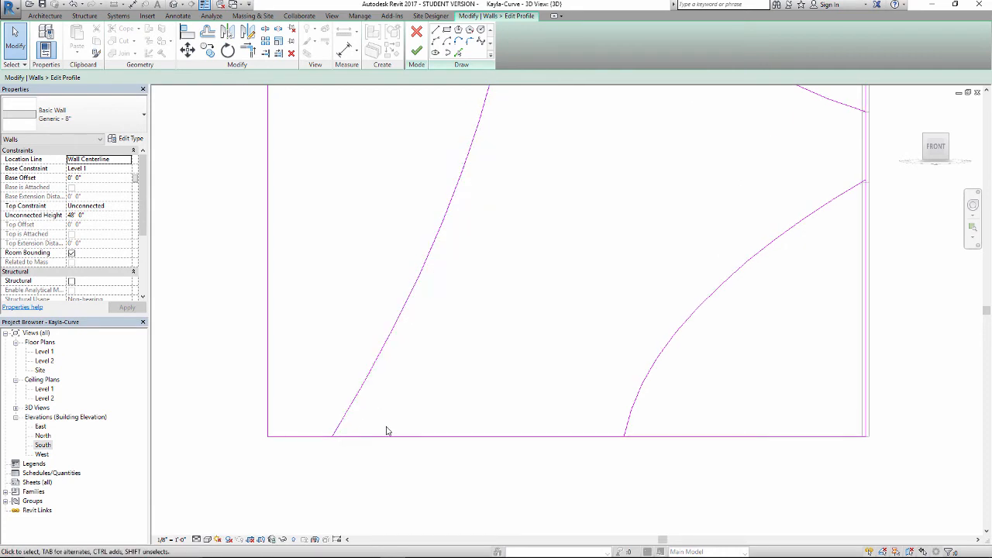
{"action": "key", "text": "t"}
{"action": "key", "text": "r"}
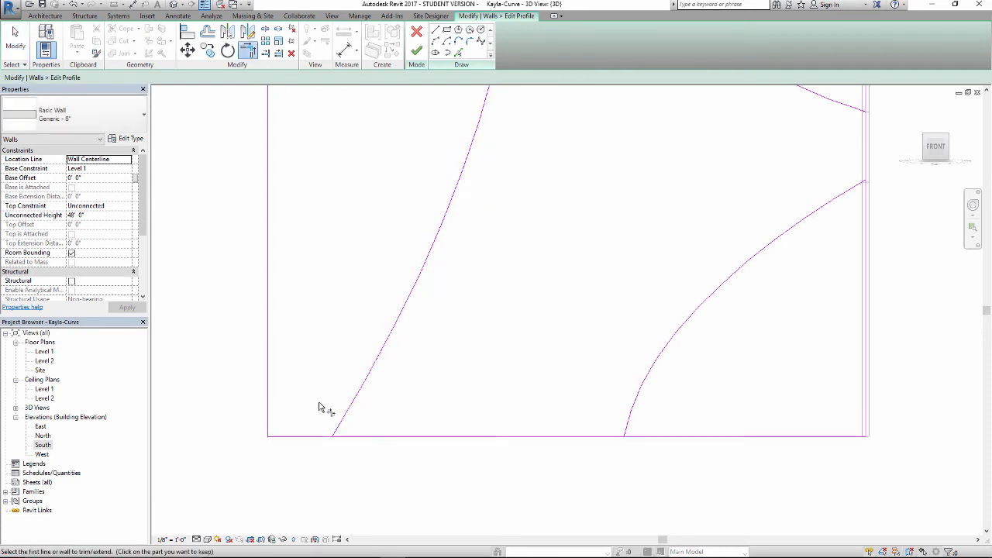
{"action": "scroll", "coordinate": [318, 408], "scroll_direction": "down", "scroll_amount": 3}
{"action": "key", "text": "Escape"}
Delete the original straight rectangular boundary lines from the wall profile sketch, keeping the three splines
{"action": "left_click", "coordinate": [333, 423]}
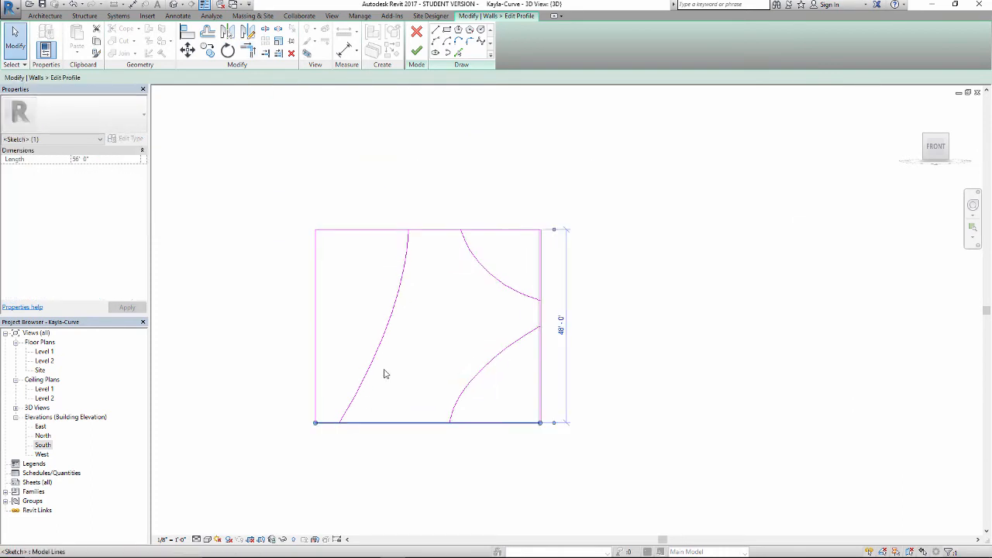
{"action": "key", "text": "Delete"}
{"action": "left_click", "coordinate": [540, 287]}
{"action": "key", "text": "Delete"}
{"action": "scroll", "coordinate": [453, 326], "scroll_direction": "up", "scroll_amount": 1}
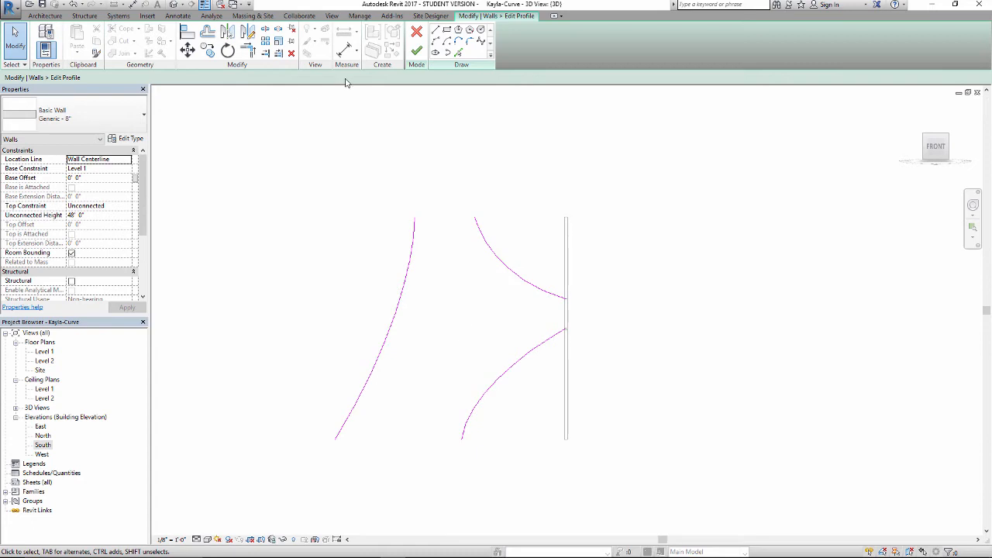
Draw a straight sketch line joining the top ends of the left spline and the upper-right spline
{"action": "key", "text": "l"}
{"action": "key", "text": "i"}
{"action": "scroll", "coordinate": [415, 214], "scroll_direction": "up", "scroll_amount": 2}
{"action": "left_click", "coordinate": [414, 256]}
{"action": "left_click", "coordinate": [554, 257]}
{"action": "key", "text": "Escape"}
Draw a short vertical sketch line joining the two right-hand splines where they meet the adjoining wall
{"action": "scroll", "coordinate": [704, 331], "scroll_direction": "up", "scroll_amount": 3}
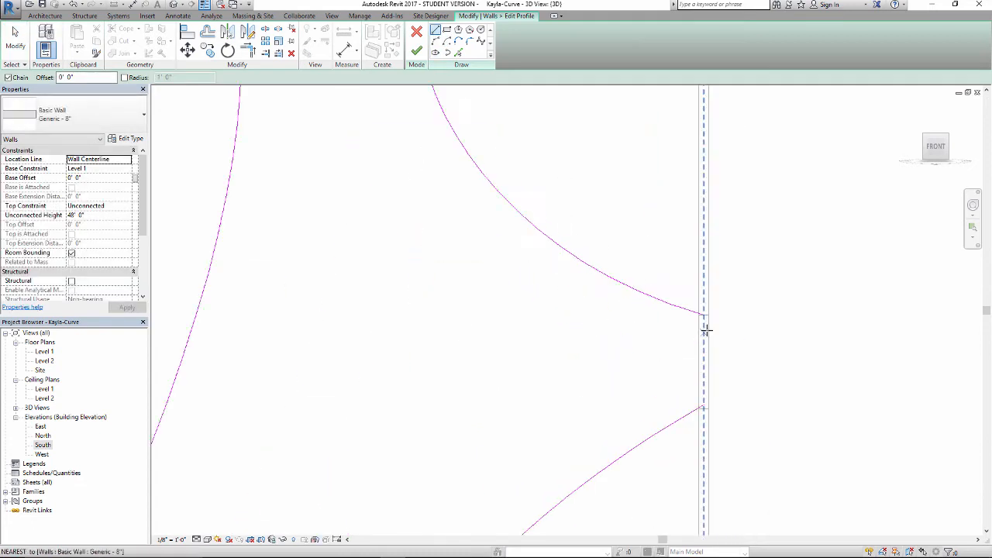
{"action": "left_click", "coordinate": [704, 308]}
{"action": "left_click", "coordinate": [704, 431]}
{"action": "key", "text": "Escape"}
{"action": "scroll", "coordinate": [533, 377], "scroll_direction": "down", "scroll_amount": 3}
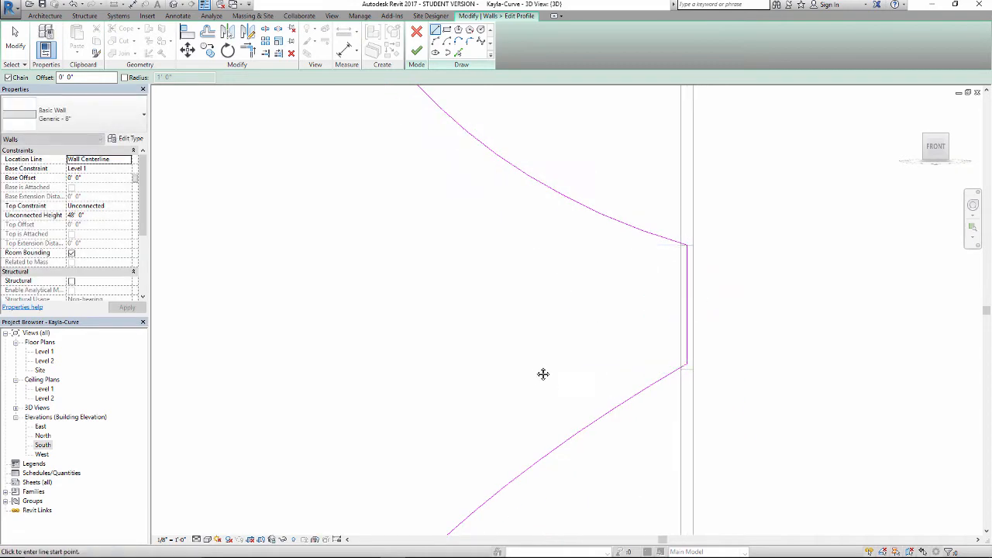
Close the profile with a straight sketch line joining the bottom ends of the left and lower-right splines
{"action": "left_click", "coordinate": [346, 389]}
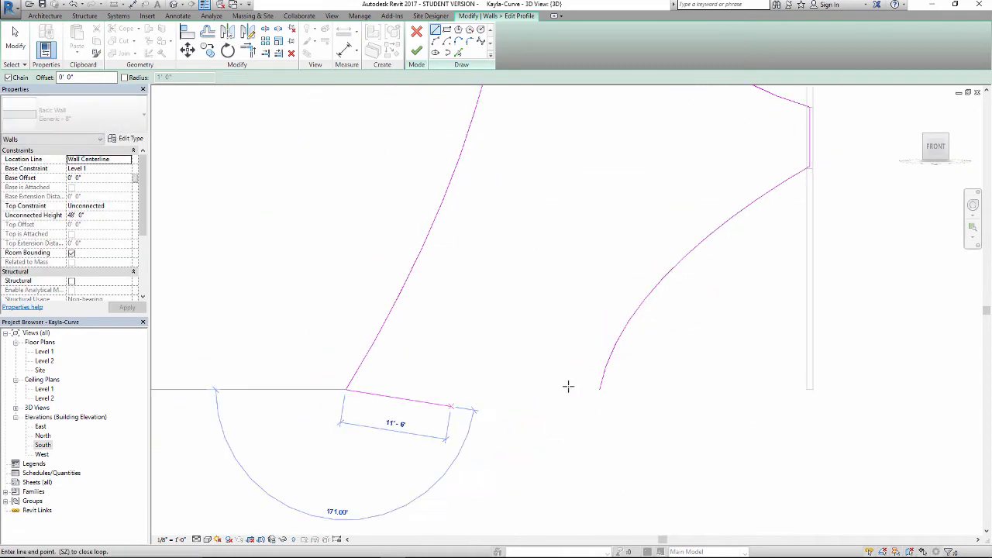
{"action": "left_click", "coordinate": [599, 390]}
{"action": "key", "text": "Escape"}
{"action": "scroll", "coordinate": [535, 377], "scroll_direction": "down", "scroll_amount": 3}
{"action": "middle_click_drag", "start_coordinate": [532, 162], "coordinate": [561, 243], "text": "shift"}
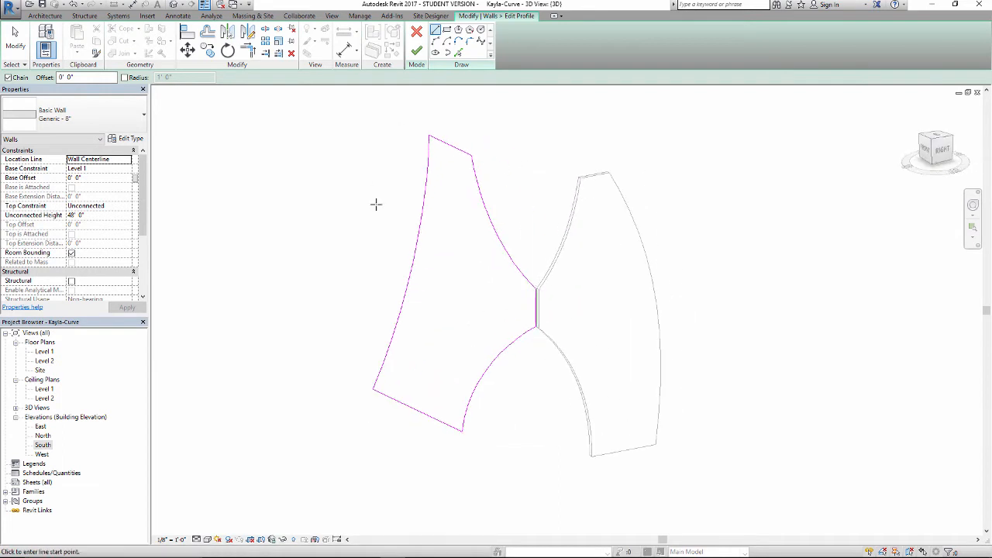
Finish the wall profile edit and clear the wall selection
{"action": "key", "text": "Escape"}
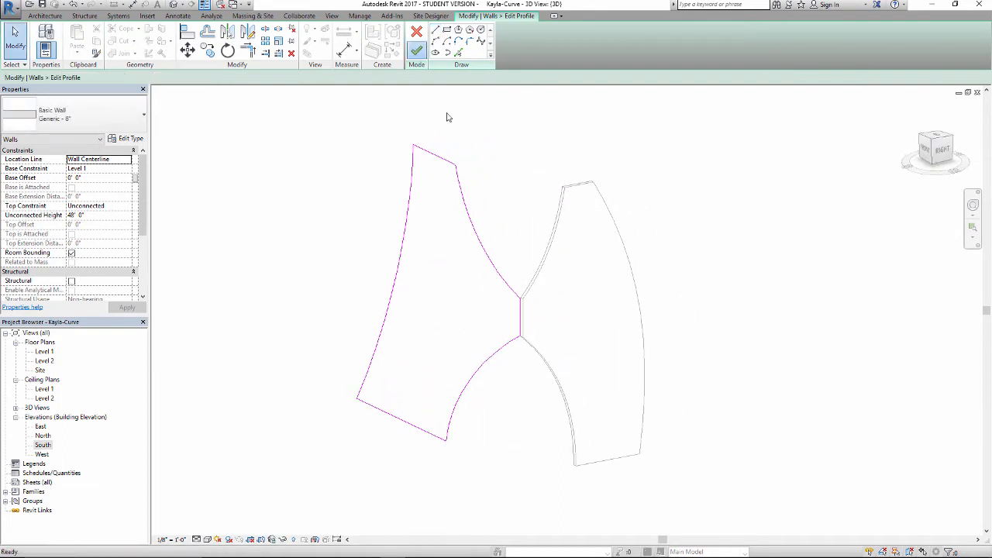
{"action": "left_click", "coordinate": [416, 52]}
{"action": "left_click", "coordinate": [689, 375]}
Inspect the corner where the two curved walls meet and their overall shape from several angles
{"action": "middle_click_drag", "start_coordinate": [689, 374], "coordinate": [727, 373], "text": "shift"}
{"action": "scroll", "coordinate": [601, 366], "scroll_direction": "up", "scroll_amount": 2}
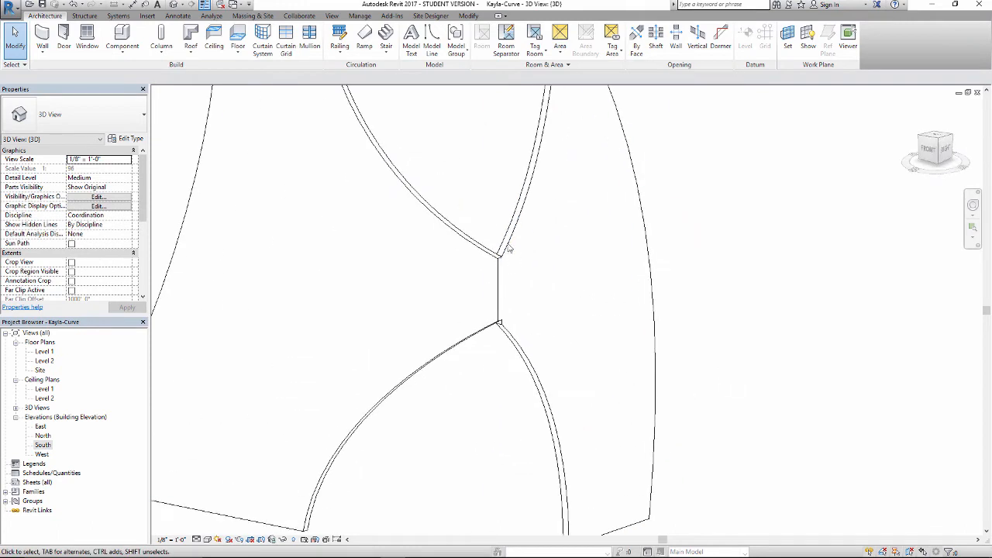
{"action": "middle_click_drag", "start_coordinate": [489, 288], "coordinate": [498, 293]}
{"action": "scroll", "coordinate": [493, 292], "scroll_direction": "down", "scroll_amount": 2}
{"action": "scroll", "coordinate": [436, 302], "scroll_direction": "down", "scroll_amount": 1}
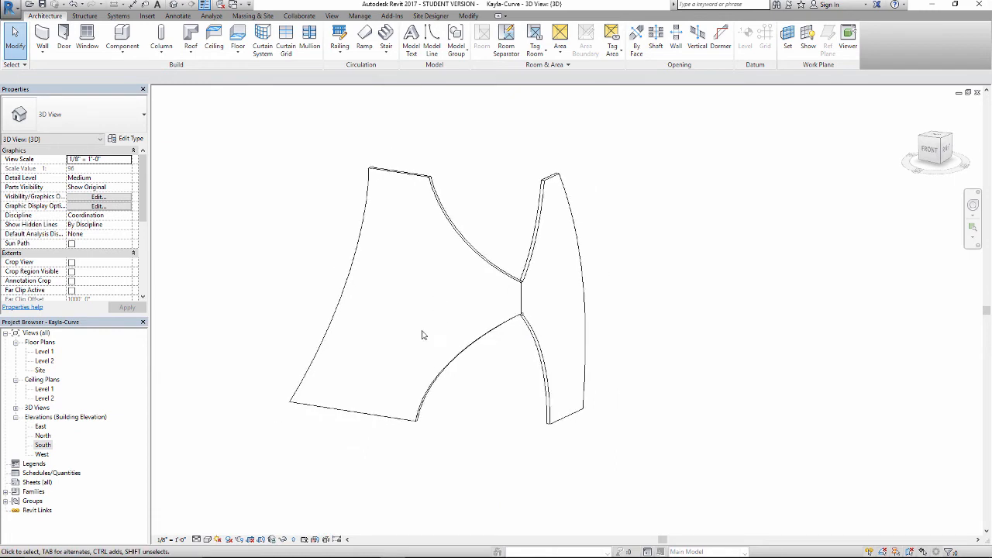
{"action": "middle_click_drag", "start_coordinate": [424, 287], "coordinate": [495, 318], "text": "shift"}
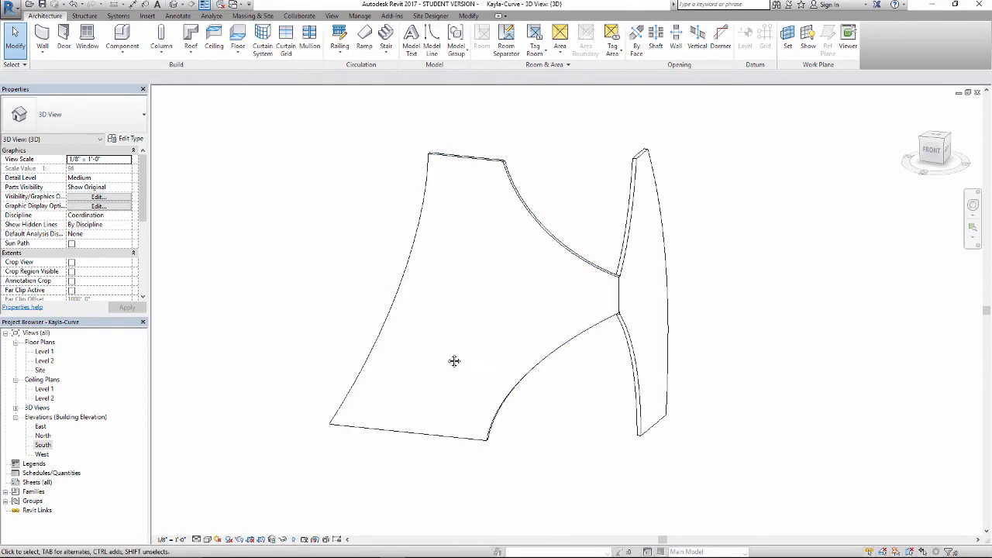
{"action": "middle_click_drag", "start_coordinate": [444, 358], "coordinate": [470, 349], "text": "shift"}
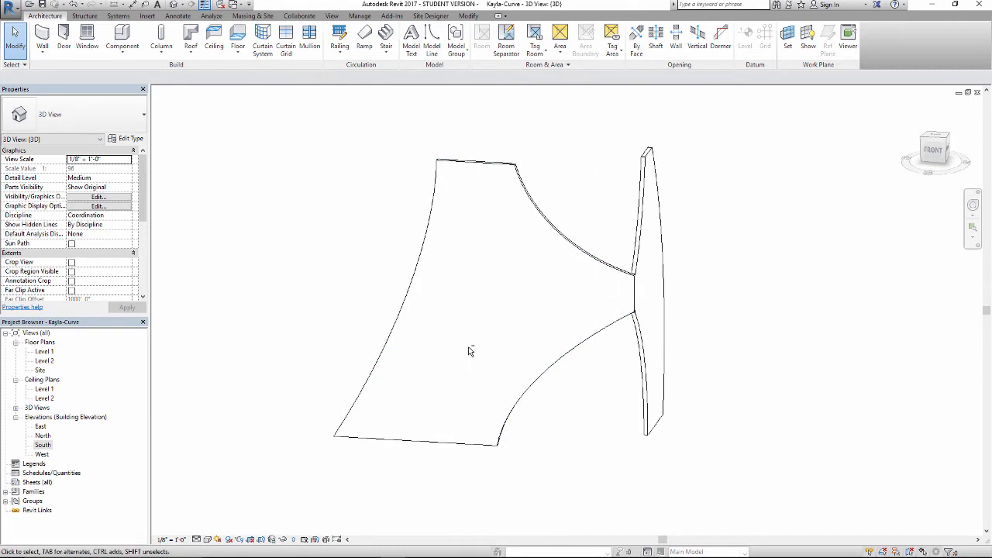
{"action": "middle_click_drag", "start_coordinate": [514, 294], "coordinate": [451, 316], "text": "shift"}
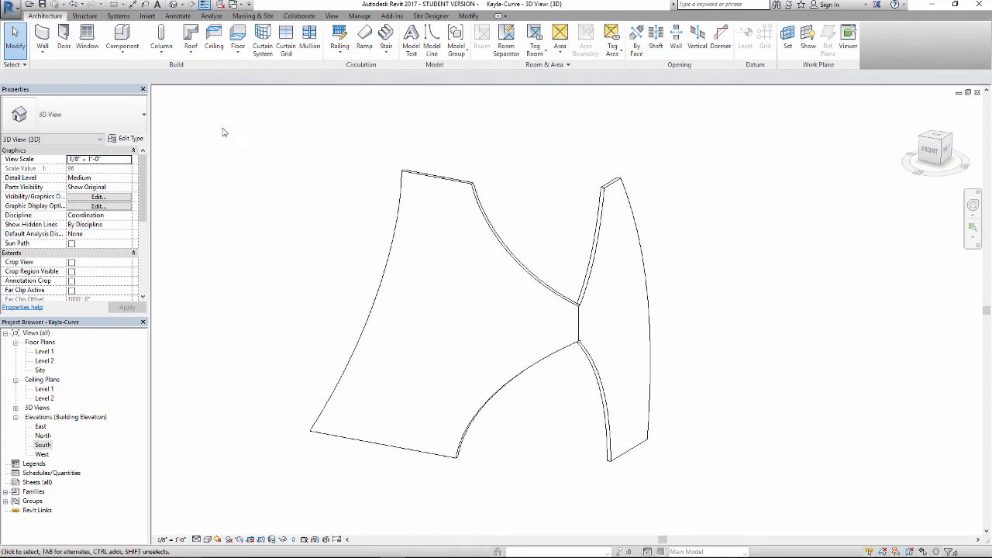
{"action": "middle_click_drag", "start_coordinate": [377, 214], "coordinate": [335, 197], "text": "shift"}
{"action": "mouse_move", "coordinate": [313, 232]}
{"action": "middle_mouse_down"}
{"action": "mouse_move", "coordinate": [349, 233]}
{"action": "mouse_move", "coordinate": [322, 216]}
{"action": "middle_mouse_up"}
Start an in-place component in the Mass family category and accept Mass 1 as its name
{"action": "left_click", "coordinate": [119, 52]}
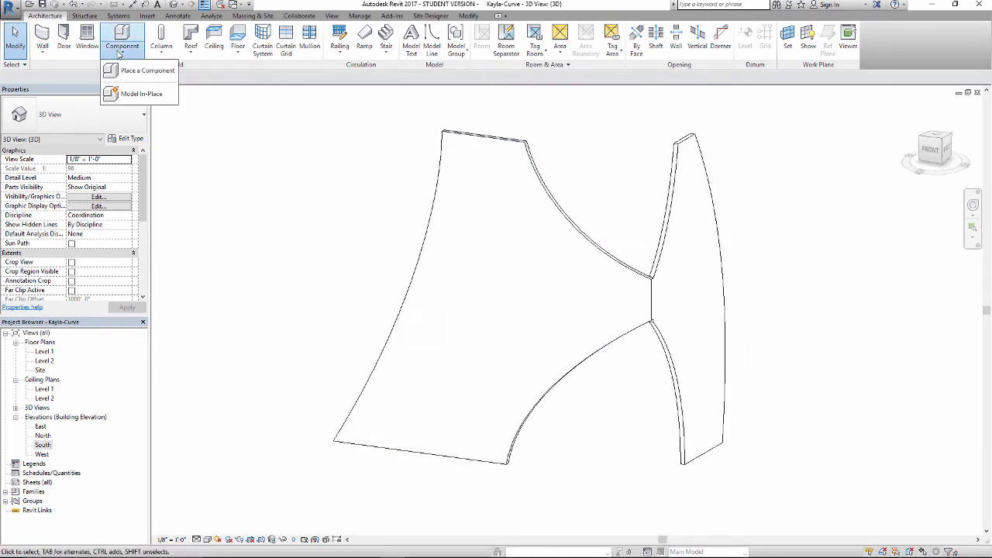
{"action": "left_click", "coordinate": [142, 94]}
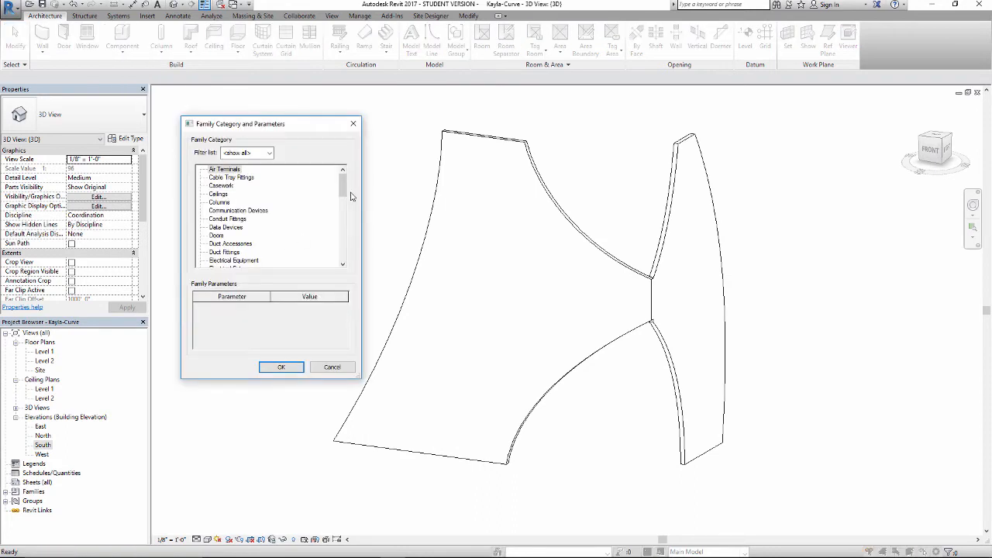
{"action": "scroll", "coordinate": [346, 201], "scroll_direction": "down", "scroll_amount": 4}
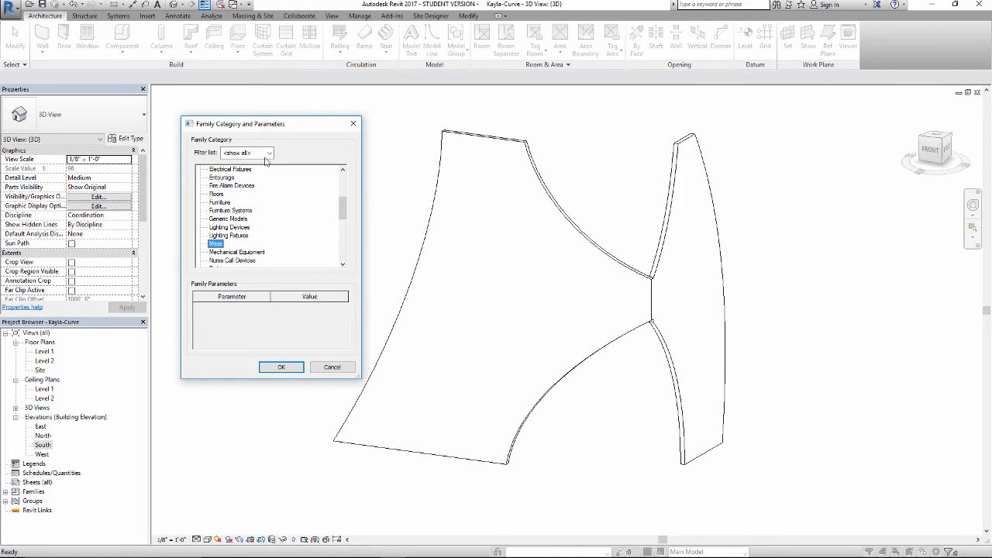
{"action": "left_click", "coordinate": [279, 367]}
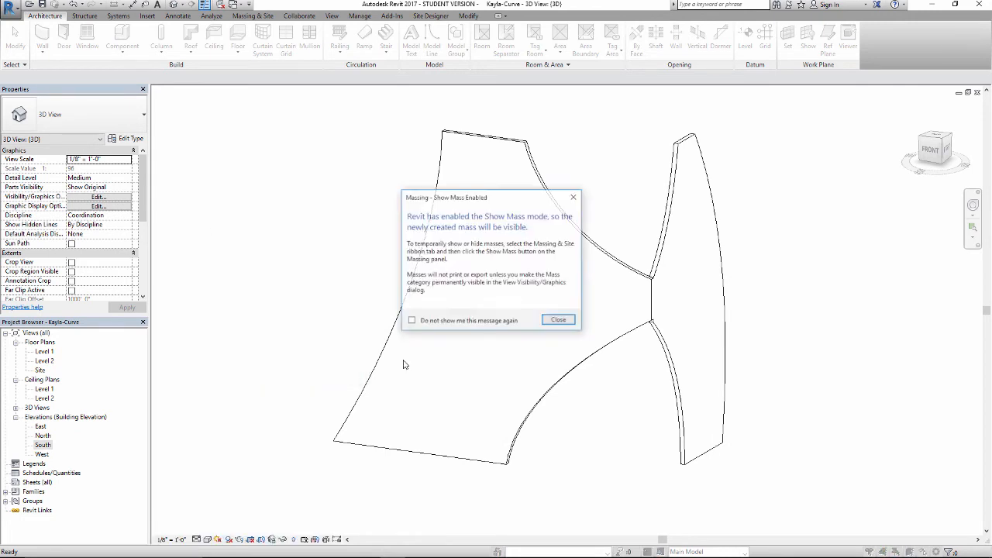
{"action": "left_click", "coordinate": [561, 321]}
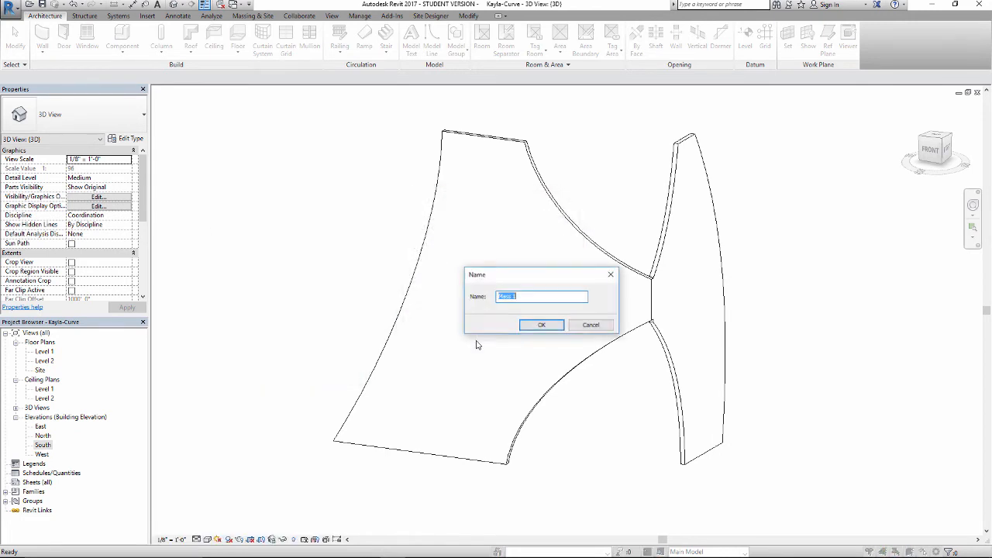
{"action": "left_click", "coordinate": [544, 328]}
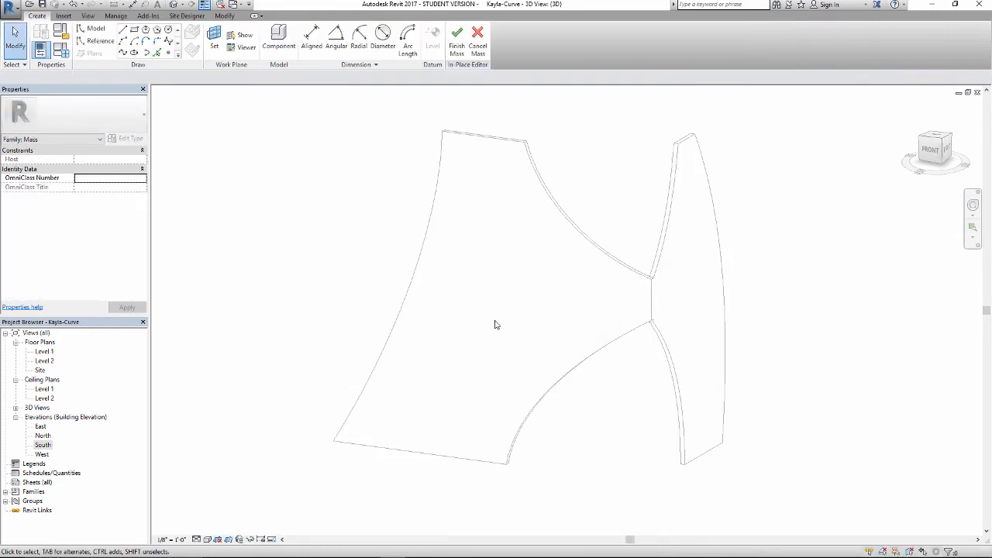
Open the Level 1 floor plan with the horizontal wall in full view for sketching the mass
{"action": "middle_click_drag", "start_coordinate": [506, 315], "coordinate": [495, 359], "text": "shift"}
{"action": "middle_click_drag", "start_coordinate": [546, 353], "coordinate": [471, 389]}
{"action": "scroll", "coordinate": [457, 373], "scroll_direction": "up", "scroll_amount": 1}
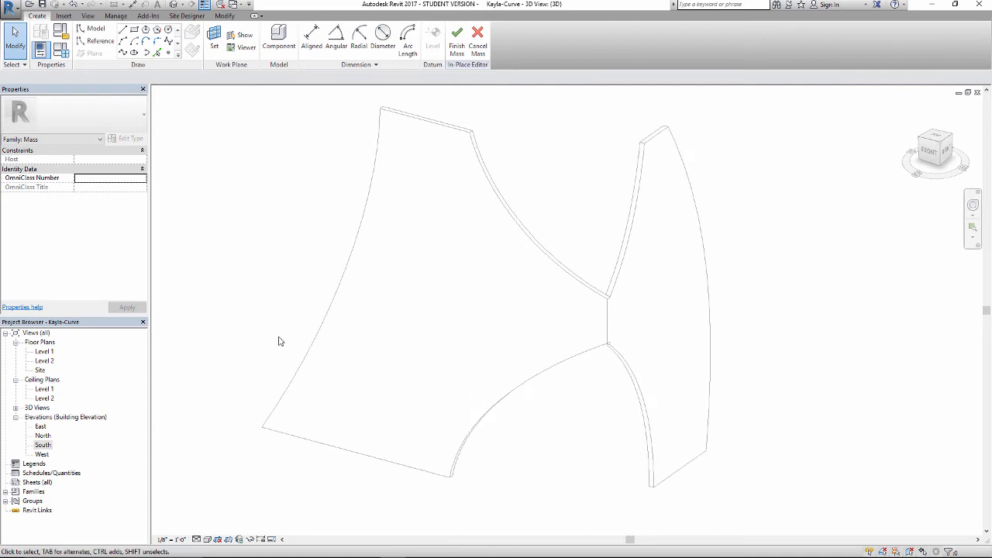
{"action": "double_click", "coordinate": [44, 352]}
{"action": "scroll", "coordinate": [479, 392], "scroll_direction": "up", "scroll_amount": 8}
{"action": "left_click", "coordinate": [219, 540]}
{"action": "left_click", "coordinate": [248, 472]}
{"action": "middle_click_drag", "start_coordinate": [464, 405], "coordinate": [457, 435]}
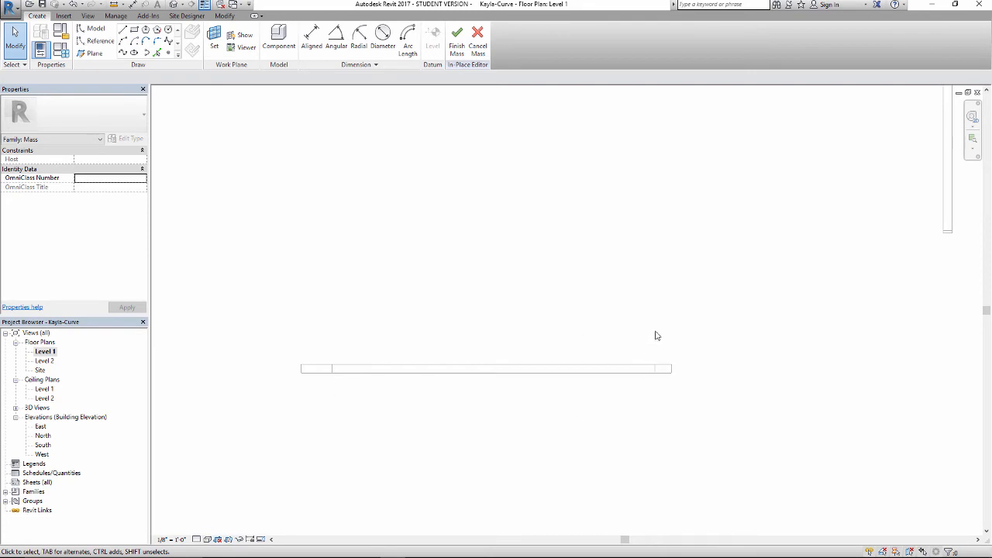
{"action": "middle_click_drag", "start_coordinate": [614, 355], "coordinate": [713, 336]}
{"action": "scroll", "coordinate": [696, 409], "scroll_direction": "up", "scroll_amount": 2}
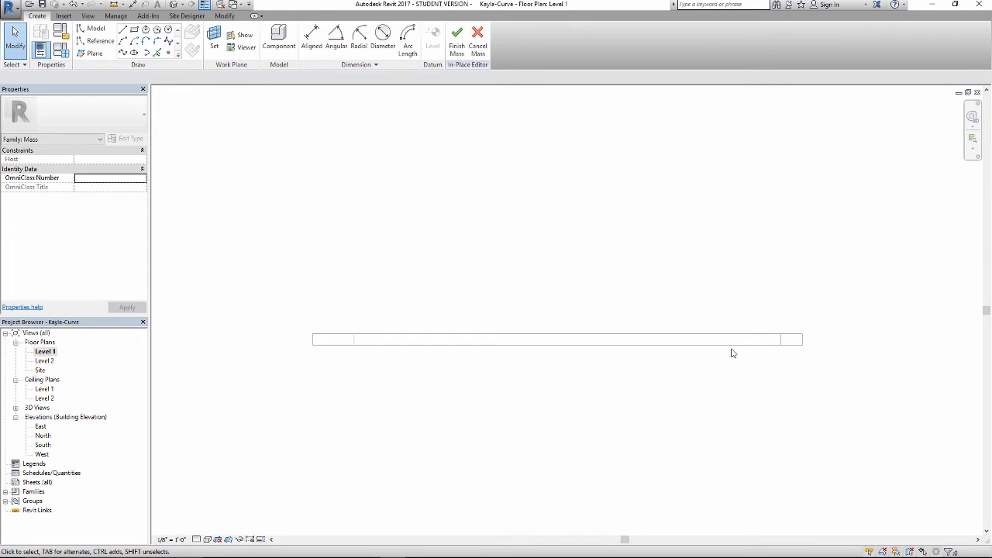
{"action": "middle_click_drag", "start_coordinate": [627, 362], "coordinate": [570, 386]}
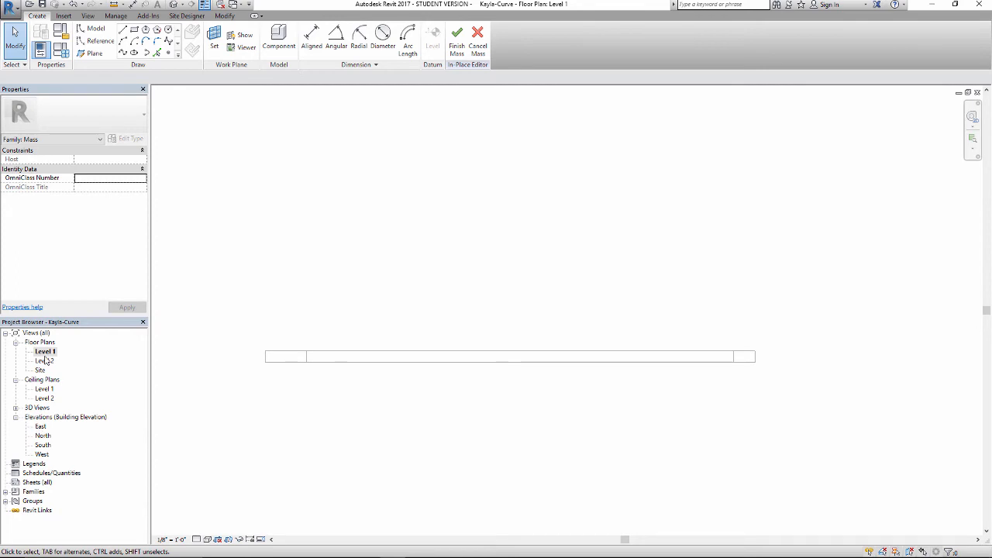
Examine the curved wall's outline in the South elevation and compare it with the Level 1 floor plan
{"action": "double_click", "coordinate": [43, 445]}
{"action": "scroll", "coordinate": [583, 385], "scroll_direction": "up", "scroll_amount": 2}
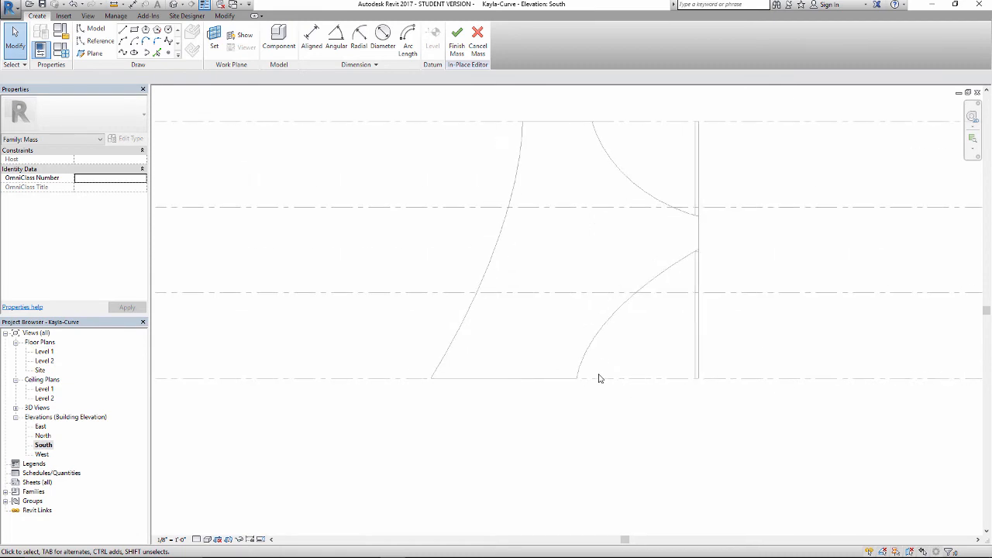
{"action": "scroll", "coordinate": [609, 370], "scroll_direction": "down", "scroll_amount": 1}
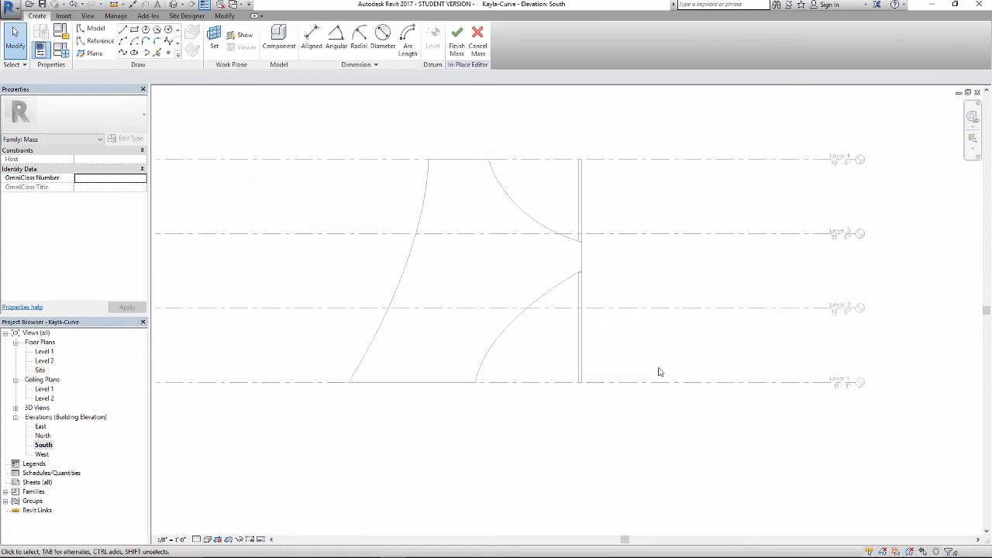
{"action": "middle_click_drag", "start_coordinate": [293, 413], "coordinate": [368, 409]}
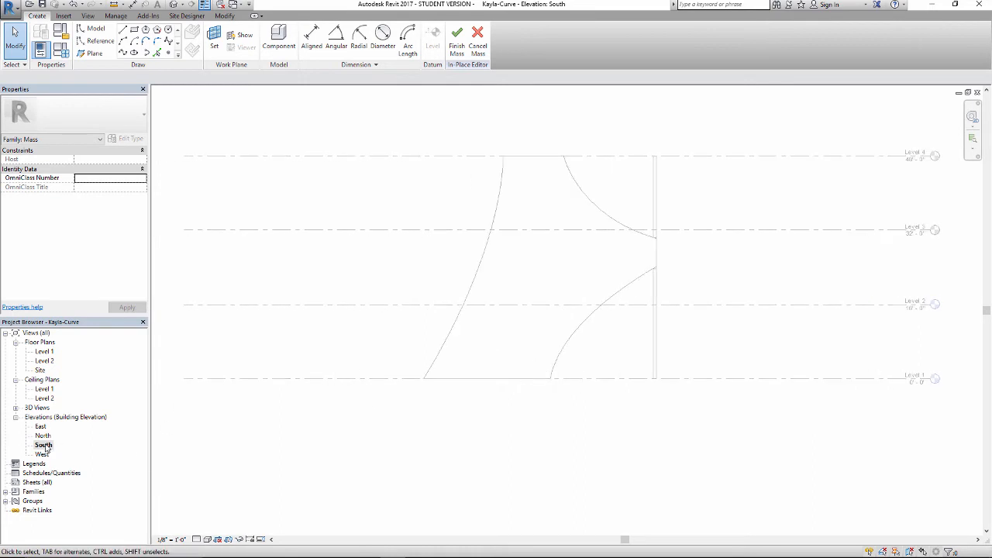
{"action": "double_click", "coordinate": [48, 352]}
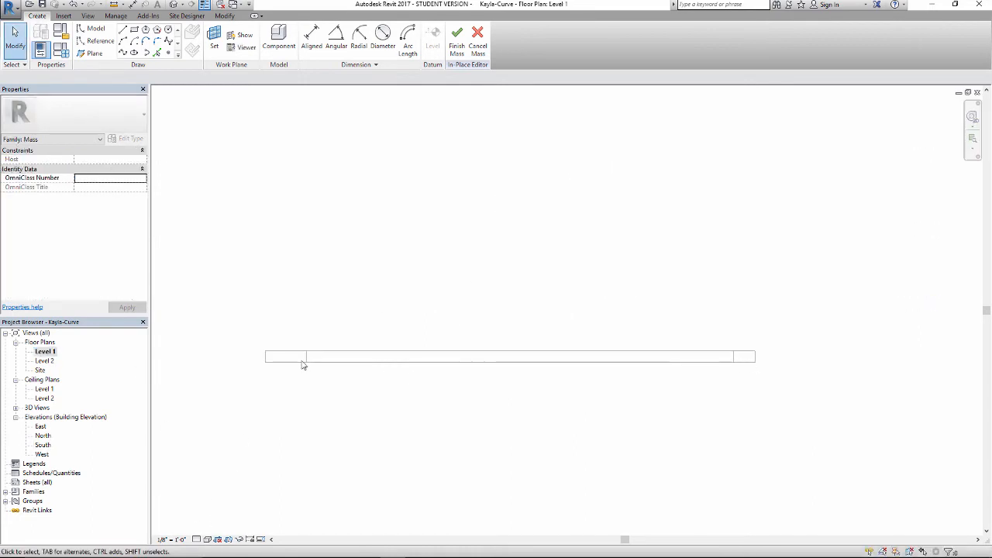
{"action": "middle_click_drag", "start_coordinate": [406, 383], "coordinate": [425, 404]}
{"action": "middle_click_drag", "start_coordinate": [678, 342], "coordinate": [690, 339]}
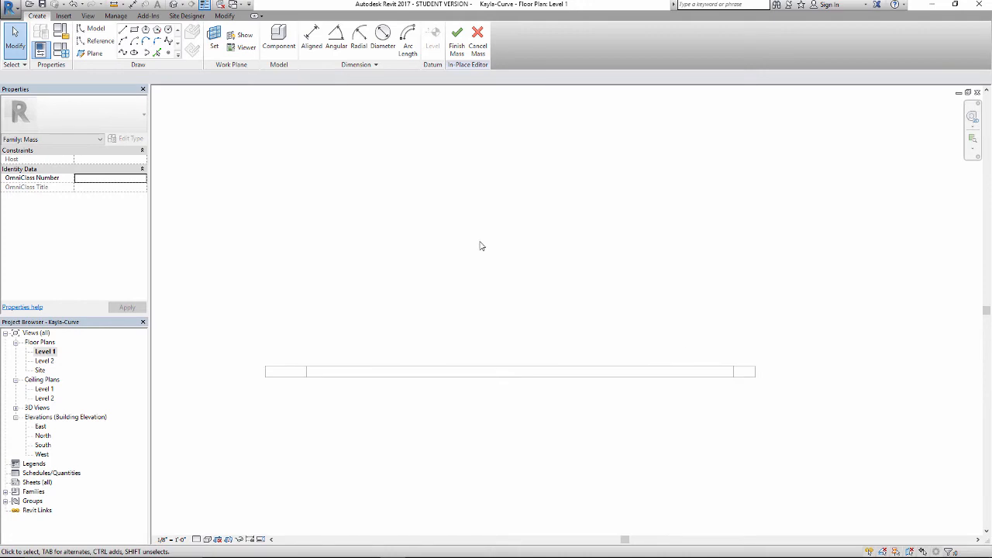
Draw a wavy spline above the horizontal wall, from its upper-left corner to the upper end of its right inner edge line
{"action": "left_click", "coordinate": [169, 45]}
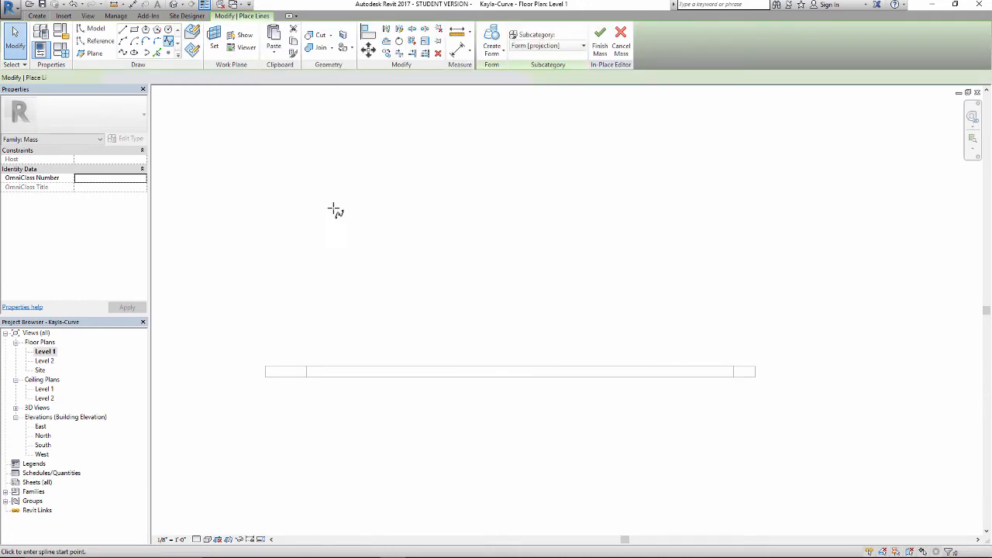
{"action": "scroll", "coordinate": [305, 366], "scroll_direction": "up", "scroll_amount": 3}
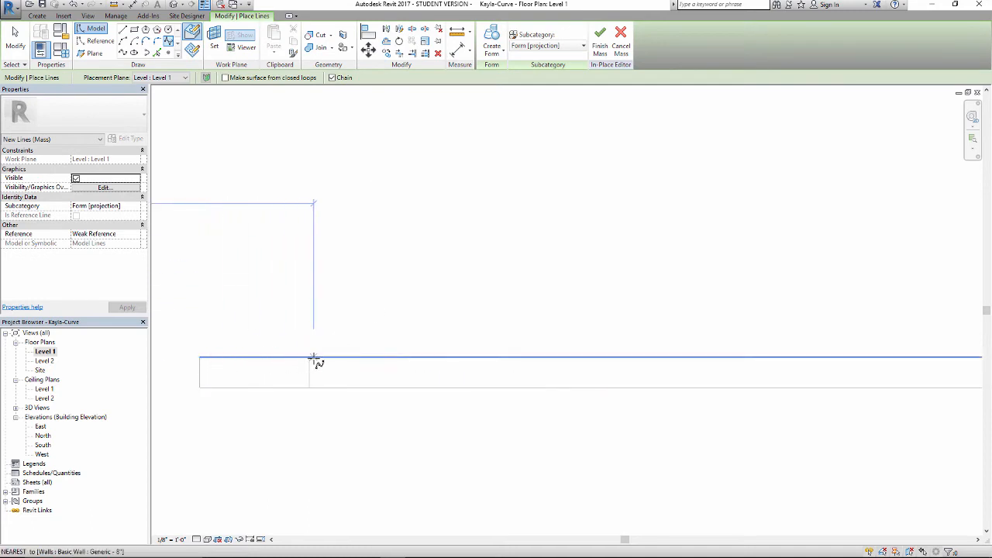
{"action": "middle_click_drag", "start_coordinate": [277, 346], "coordinate": [341, 347]}
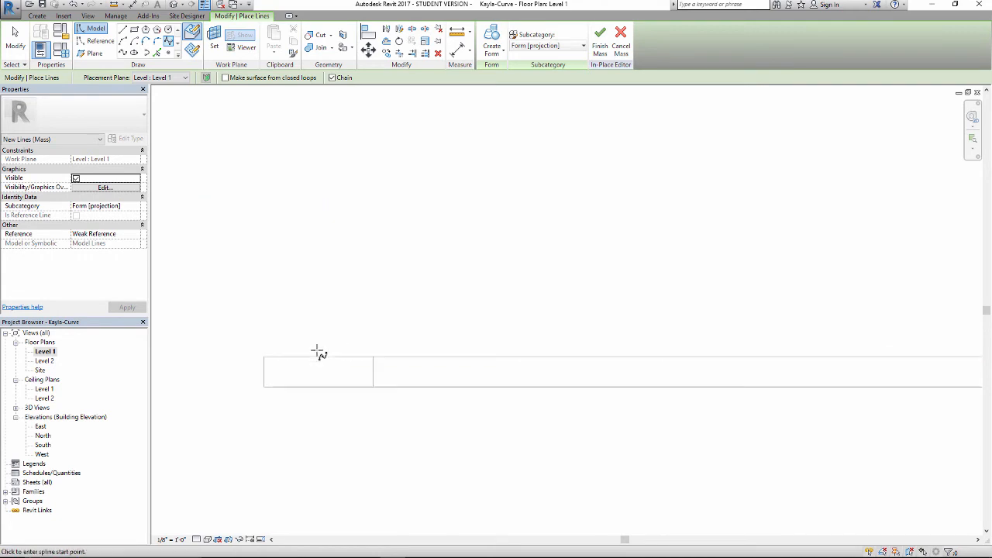
{"action": "left_click", "coordinate": [266, 358]}
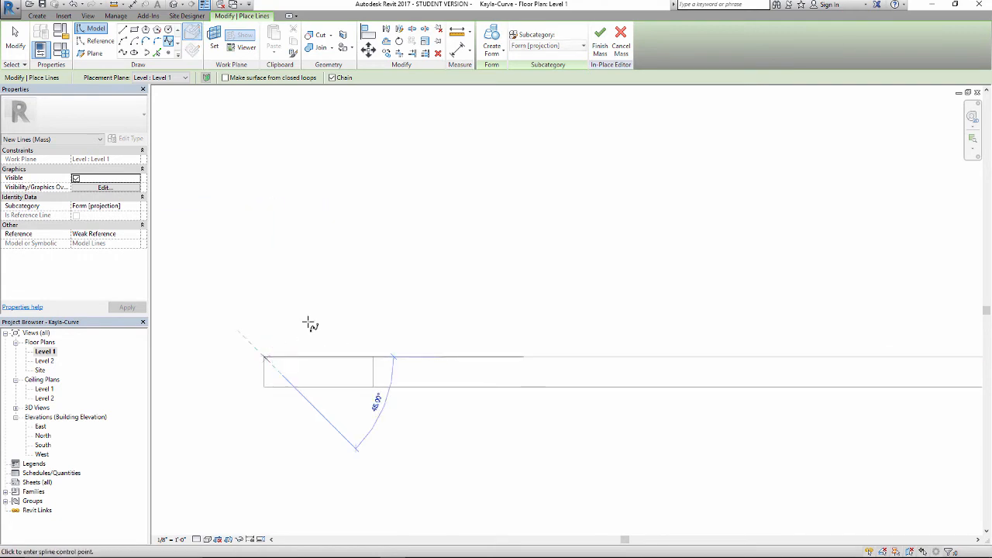
{"action": "scroll", "coordinate": [407, 310], "scroll_direction": "down", "scroll_amount": 2}
{"action": "middle_click_drag", "start_coordinate": [410, 315], "coordinate": [321, 333]}
{"action": "scroll", "coordinate": [287, 325], "scroll_direction": "down", "scroll_amount": 2}
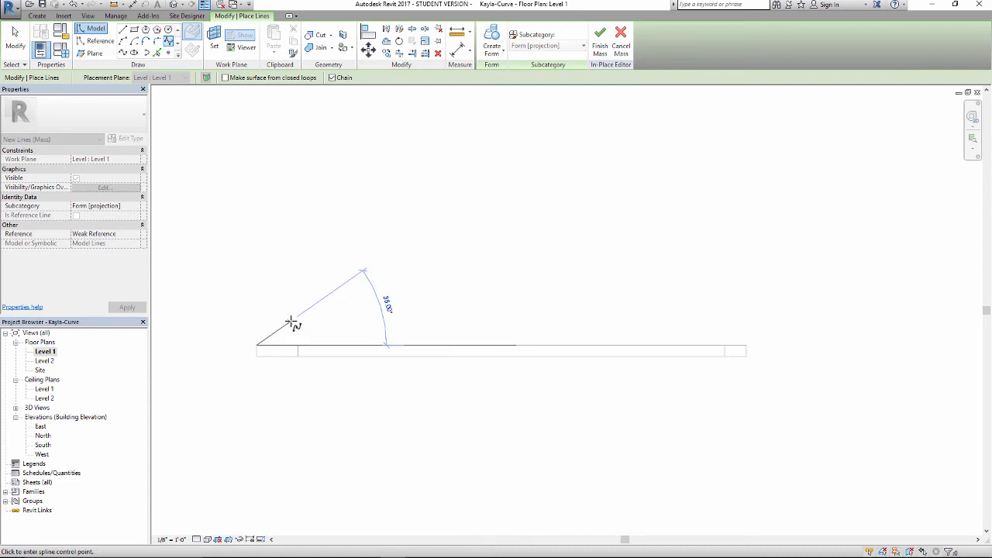
{"action": "scroll", "coordinate": [316, 328], "scroll_direction": "up", "scroll_amount": 2}
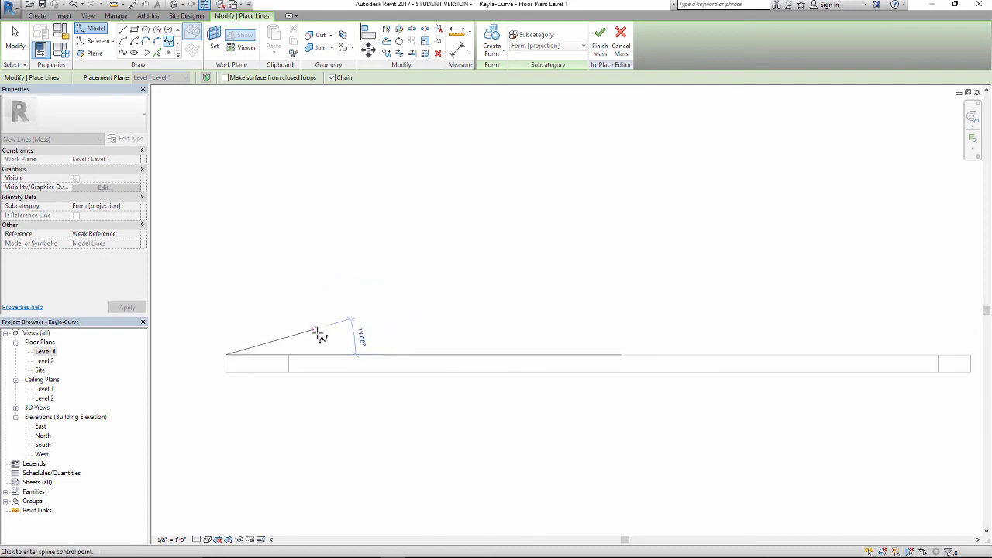
{"action": "scroll", "coordinate": [333, 283], "scroll_direction": "down", "scroll_amount": 2}
{"action": "left_click", "coordinate": [335, 278]}
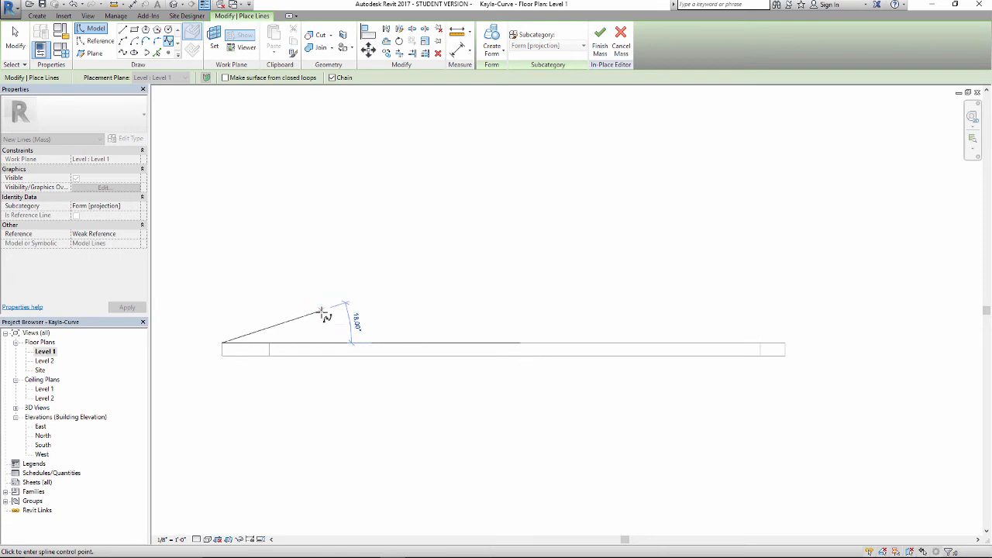
{"action": "left_click", "coordinate": [331, 292]}
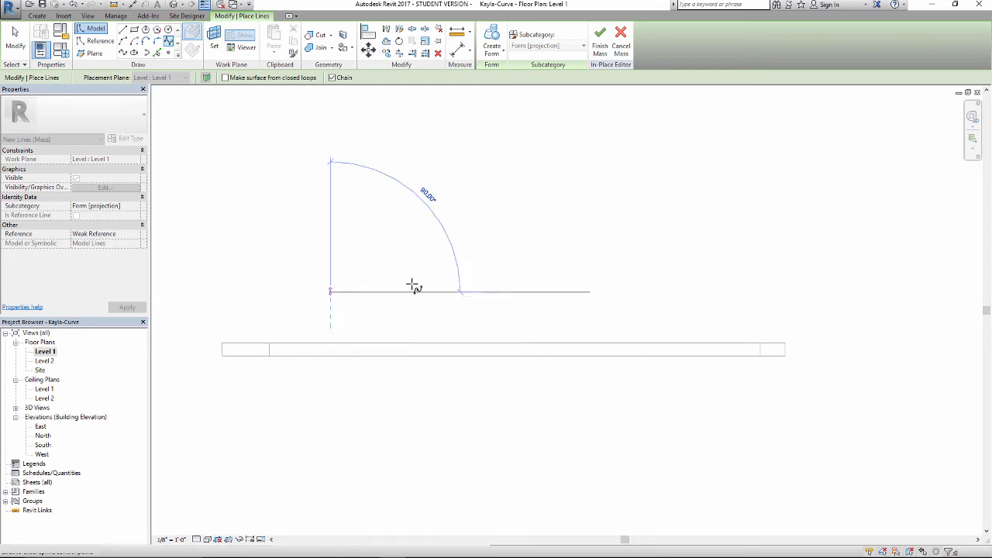
{"action": "left_click", "coordinate": [560, 331]}
{"action": "left_click", "coordinate": [762, 347]}
{"action": "key", "text": "Escape"}
{"action": "key", "text": "Escape"}
{"action": "scroll", "coordinate": [729, 395], "scroll_direction": "down", "scroll_amount": 1}
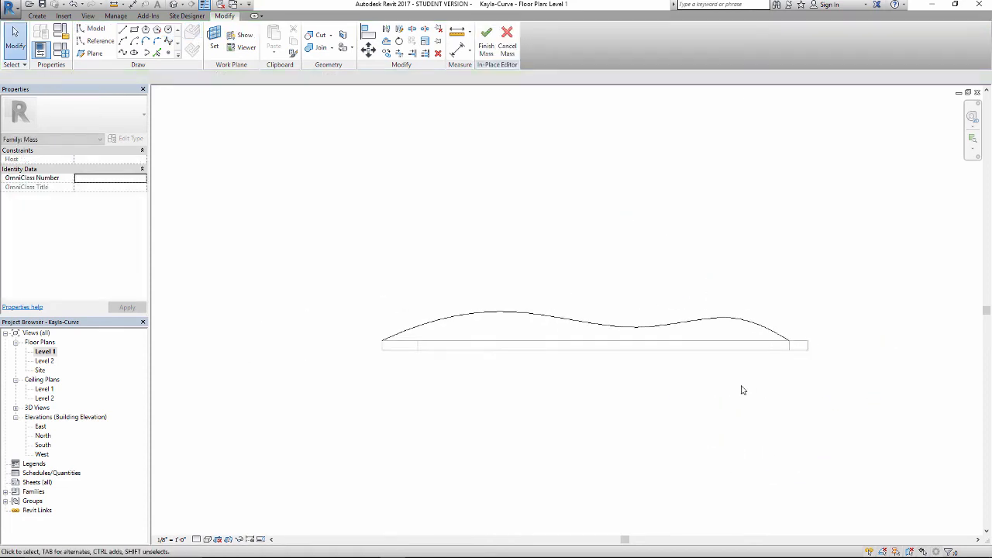
{"action": "scroll", "coordinate": [655, 371], "scroll_direction": "up", "scroll_amount": 1}
{"action": "middle_click_drag", "start_coordinate": [655, 371], "coordinate": [581, 354]}
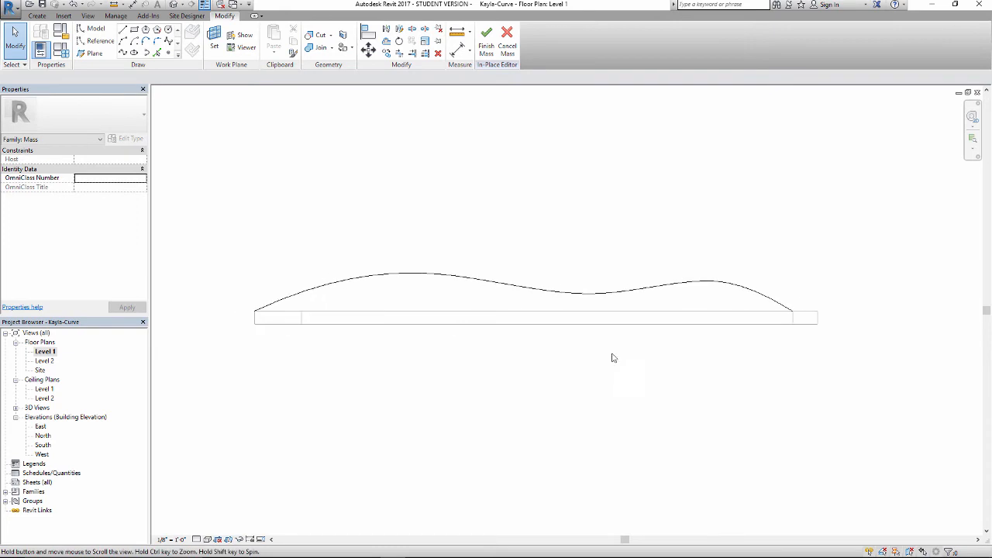
Draw a second wavy spline below the wall, from the lower end of its right inner edge line to its lower-left corner
{"action": "left_click", "coordinate": [169, 41]}
{"action": "scroll", "coordinate": [797, 344], "scroll_direction": "up", "scroll_amount": 2}
{"action": "left_click", "coordinate": [791, 315]}
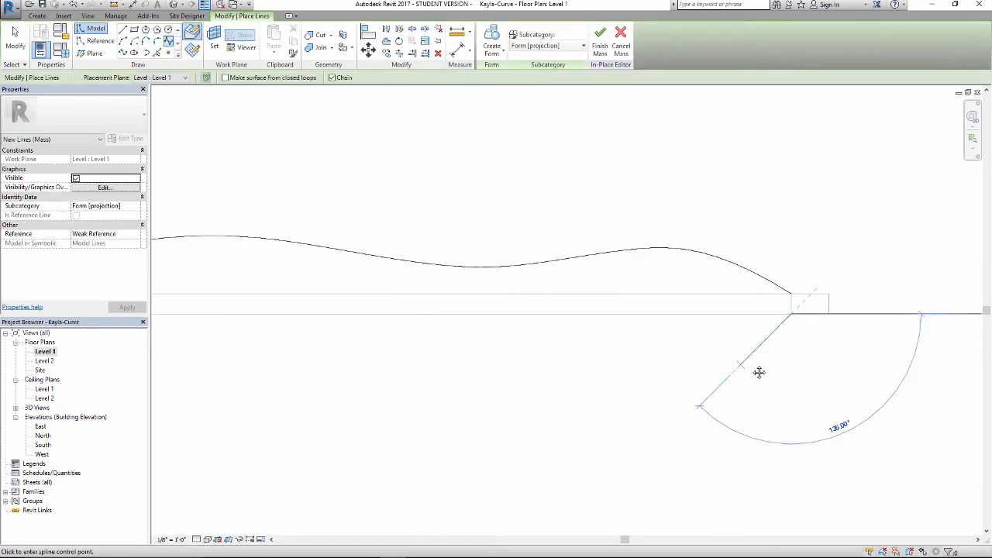
{"action": "middle_click_drag", "start_coordinate": [753, 375], "coordinate": [795, 357]}
{"action": "left_click", "coordinate": [791, 369]}
{"action": "left_click", "coordinate": [595, 368]}
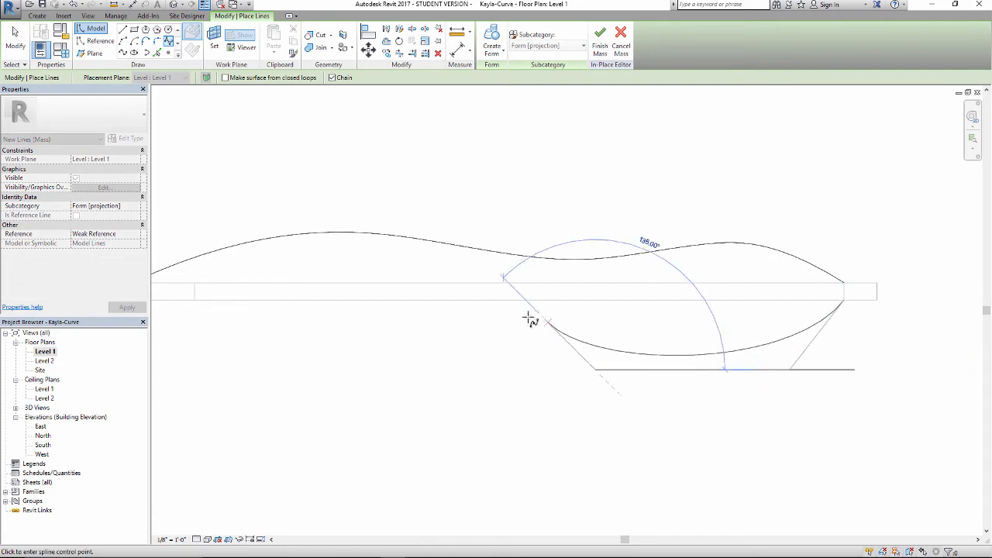
{"action": "left_click", "coordinate": [514, 314]}
{"action": "left_click", "coordinate": [327, 314]}
{"action": "left_click", "coordinate": [262, 359]}
{"action": "middle_click_drag", "start_coordinate": [262, 359], "coordinate": [436, 368]}
{"action": "left_click", "coordinate": [308, 305]}
{"action": "key", "text": "Escape"}
{"action": "key", "text": "Escape"}
{"action": "scroll", "coordinate": [568, 409], "scroll_direction": "down", "scroll_amount": 2}
{"action": "middle_click_drag", "start_coordinate": [568, 409], "coordinate": [460, 405]}
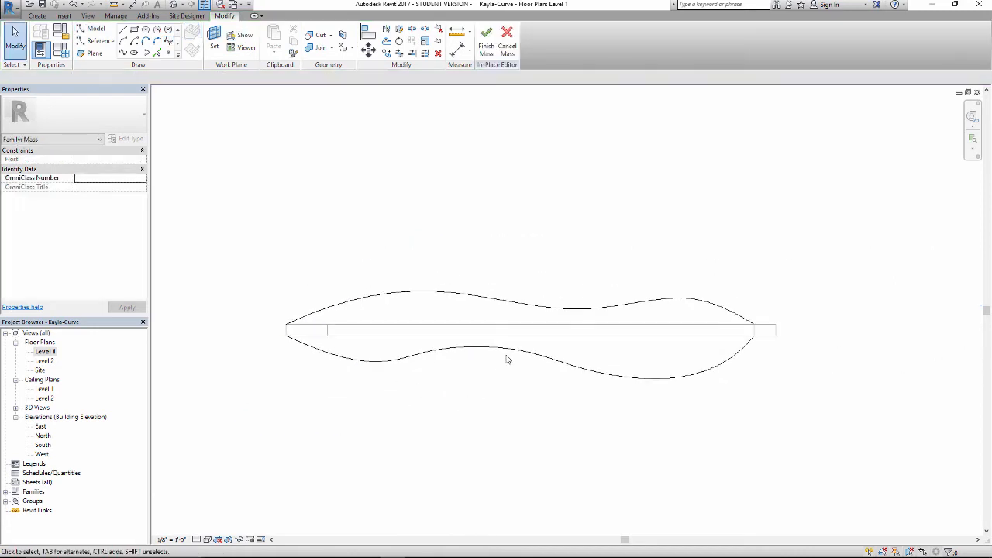
Examine the control points of the upper and lower splines, and clear the selection
{"action": "left_click", "coordinate": [607, 307]}
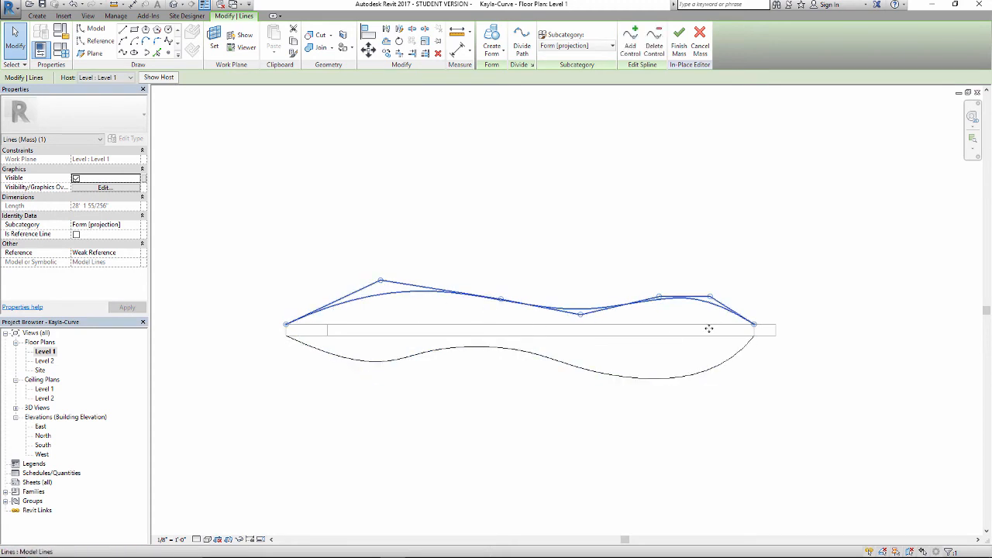
{"action": "middle_click_drag", "start_coordinate": [708, 331], "coordinate": [725, 333]}
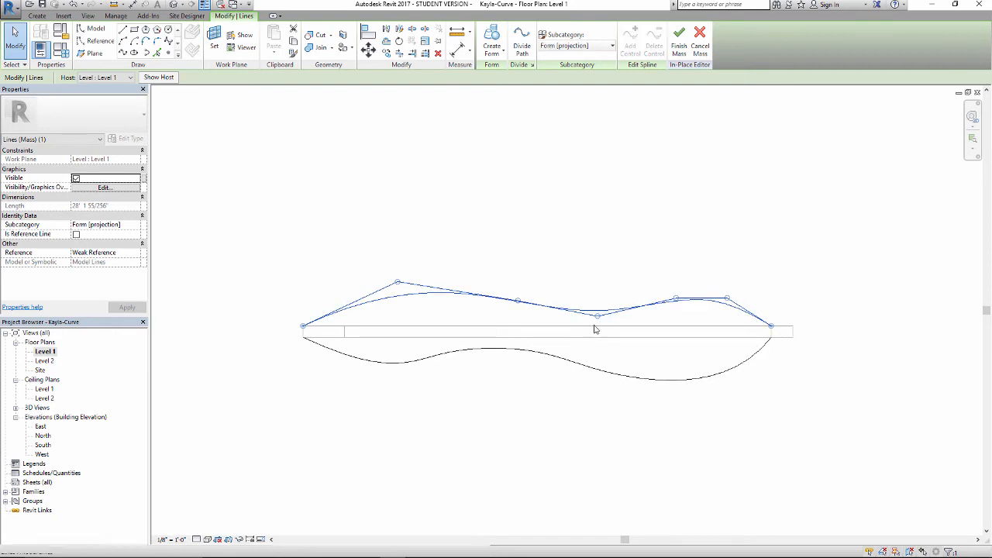
{"action": "left_click", "coordinate": [338, 353]}
{"action": "left_click", "coordinate": [339, 353]}
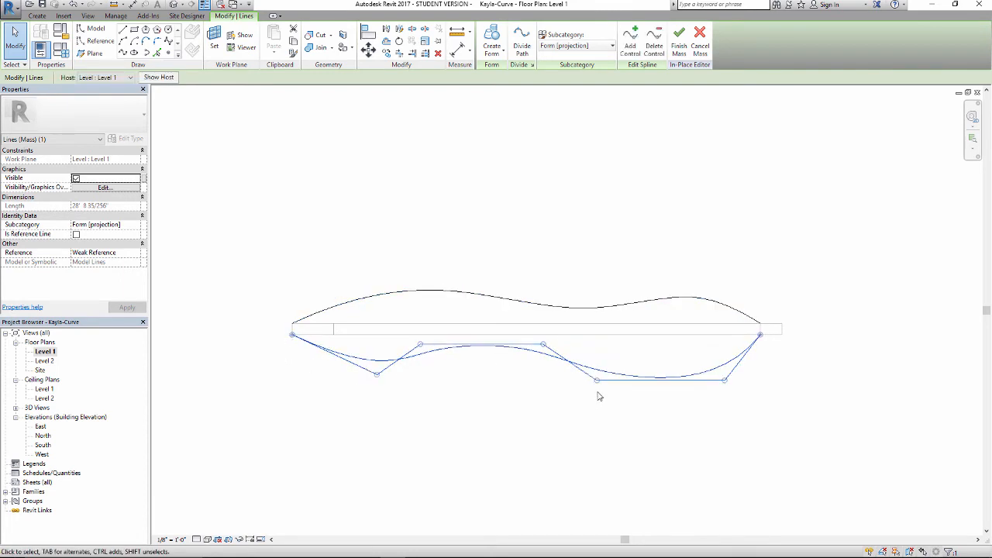
{"action": "middle_click_drag", "start_coordinate": [795, 364], "coordinate": [801, 366]}
{"action": "left_click", "coordinate": [727, 262]}
{"action": "middle_click_drag", "start_coordinate": [669, 352], "coordinate": [720, 368]}
{"action": "scroll", "coordinate": [682, 330], "scroll_direction": "up", "scroll_amount": 2}
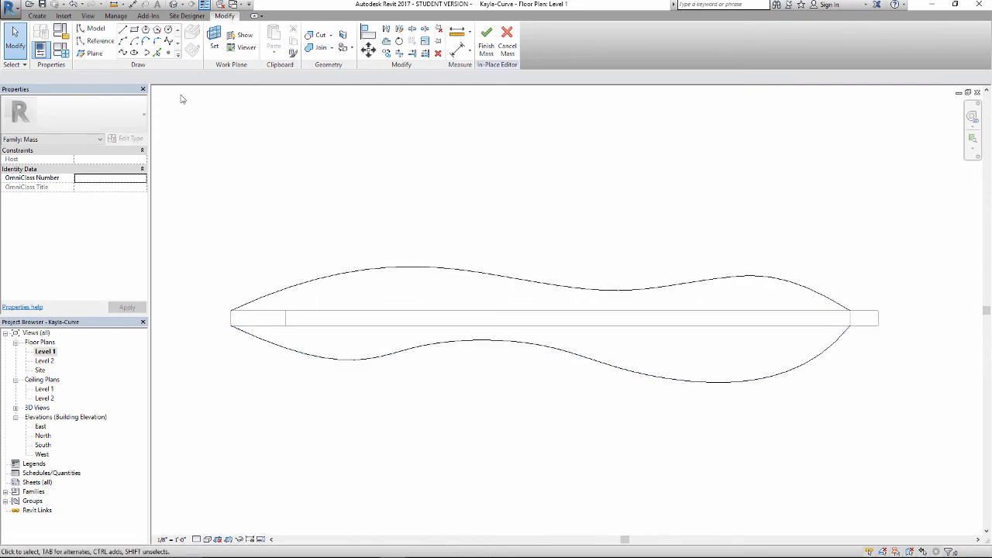
Draw an 8-inch vertical model line joining the left ends of the two splines
{"action": "left_click", "coordinate": [122, 29]}
{"action": "scroll", "coordinate": [220, 321], "scroll_direction": "up", "scroll_amount": 2}
{"action": "left_click", "coordinate": [243, 348]}
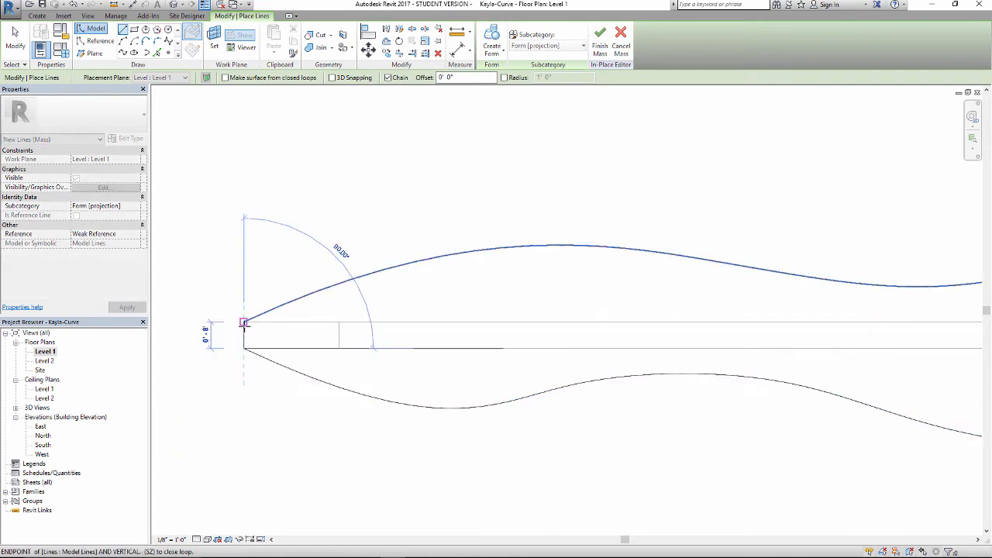
{"action": "key", "text": "Escape"}
{"action": "scroll", "coordinate": [339, 375], "scroll_direction": "down", "scroll_amount": 3}
Close the outline with a short vertical model line joining the right ends of the two splines
{"action": "scroll", "coordinate": [630, 358], "scroll_direction": "up", "scroll_amount": 3}
{"action": "scroll", "coordinate": [630, 358], "scroll_direction": "up", "scroll_amount": 2}
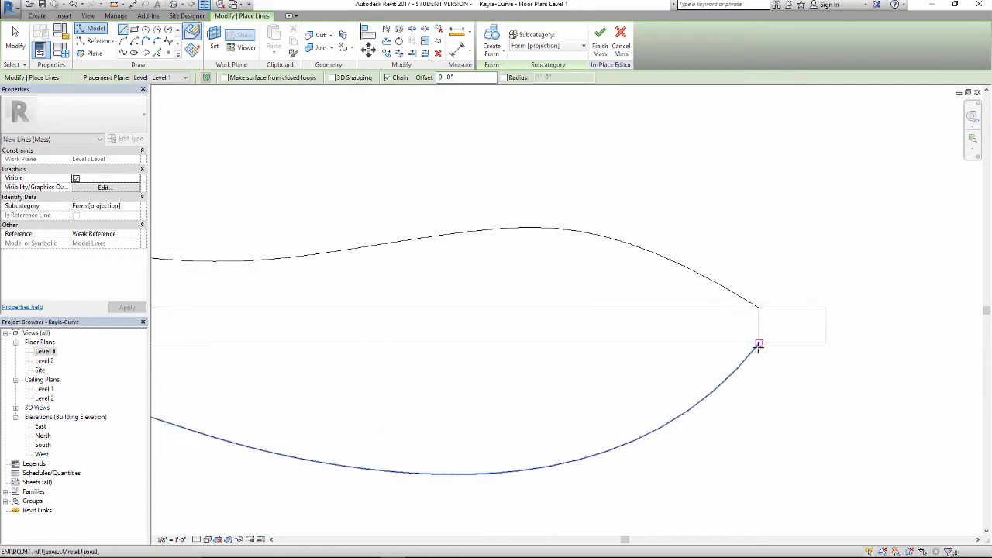
{"action": "left_click", "coordinate": [759, 315]}
{"action": "key", "text": "Escape"}
{"action": "scroll", "coordinate": [707, 318], "scroll_direction": "down", "scroll_amount": 1}
{"action": "scroll", "coordinate": [587, 305], "scroll_direction": "down", "scroll_amount": 3}
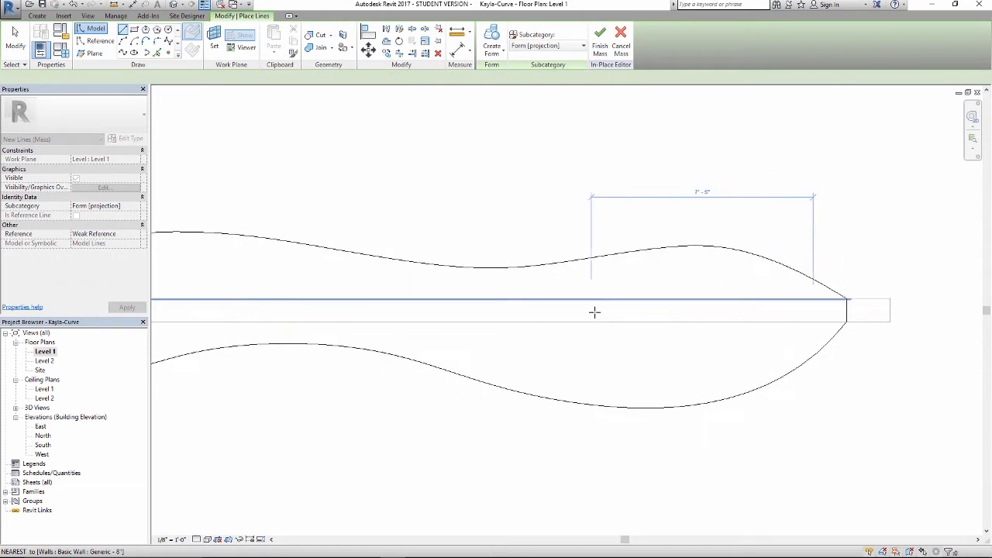
End line drawing, check the closed outline as a chain in plan, and open the 3D view
{"action": "key", "text": "Escape"}
{"action": "middle_click_drag", "start_coordinate": [414, 412], "coordinate": [464, 412]}
{"action": "scroll", "coordinate": [500, 354], "scroll_direction": "down", "scroll_amount": 1}
{"action": "left_click", "coordinate": [509, 339]}
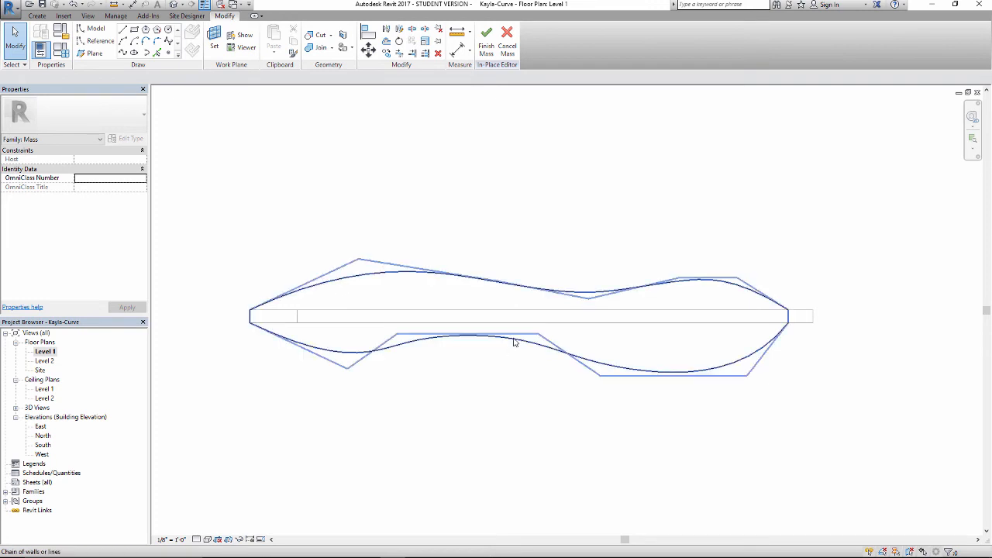
{"action": "left_click", "coordinate": [173, 4]}
Try creating a solid form from the single closed outline at the wall's base, and undo it
{"action": "scroll", "coordinate": [348, 387], "scroll_direction": "up", "scroll_amount": 5}
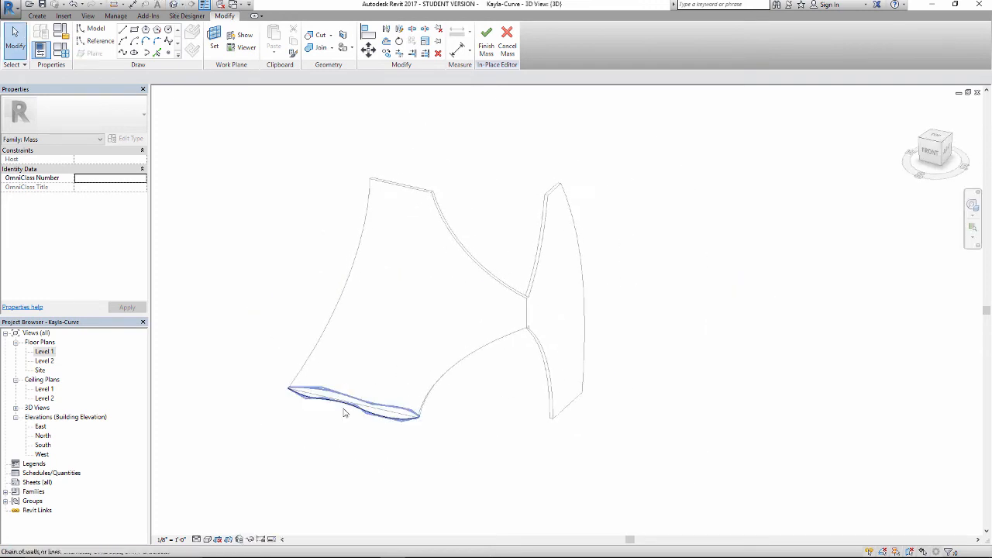
{"action": "left_click", "coordinate": [379, 417]}
{"action": "middle_click_drag", "start_coordinate": [274, 343], "coordinate": [333, 359]}
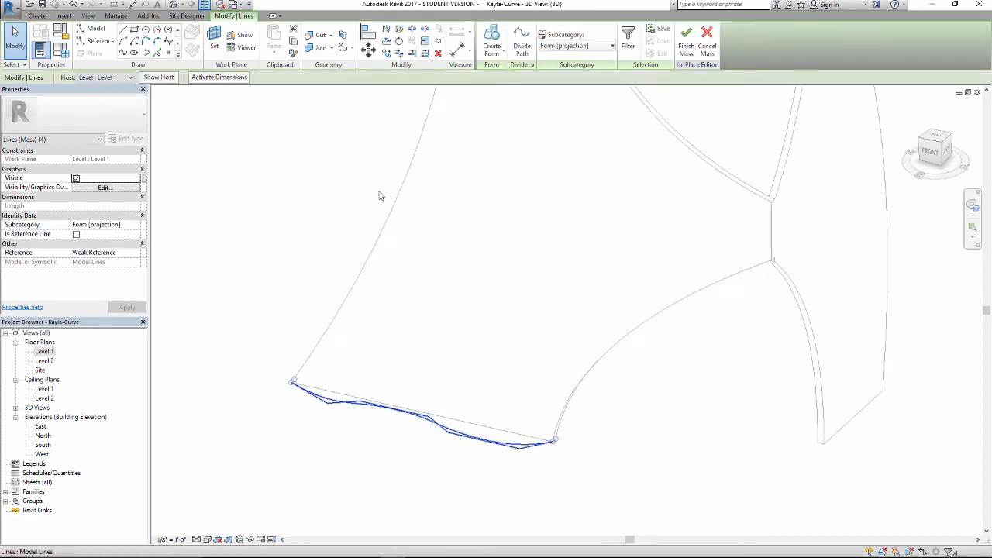
{"action": "middle_click_drag", "start_coordinate": [454, 259], "coordinate": [533, 382], "text": "shift"}
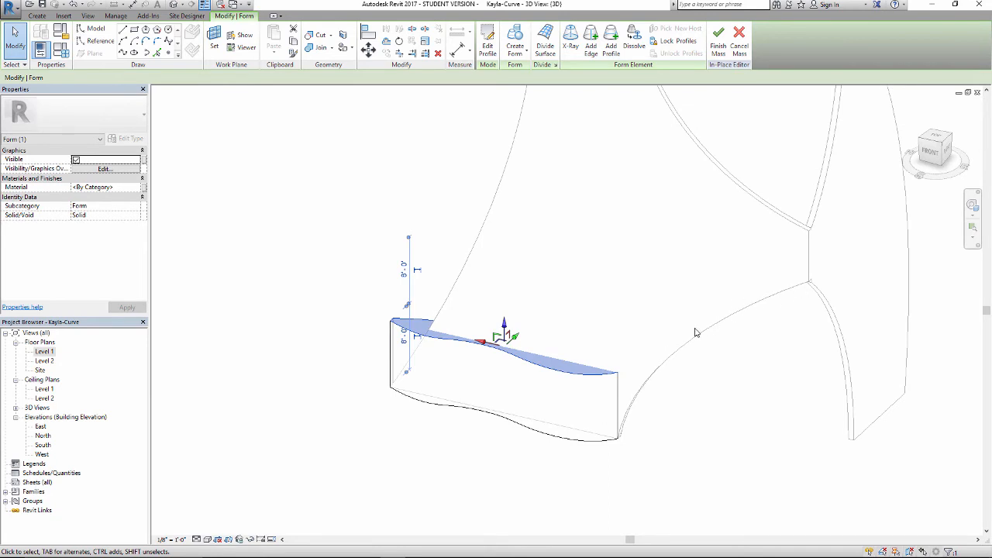
{"action": "scroll", "coordinate": [438, 284], "scroll_direction": "down", "scroll_amount": 3}
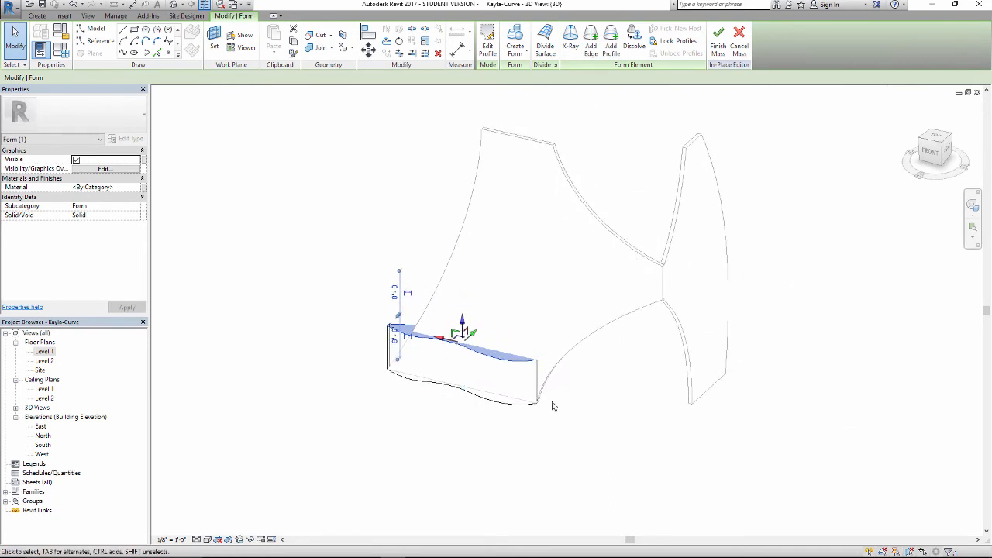
{"action": "middle_click_drag", "start_coordinate": [494, 322], "coordinate": [436, 339]}
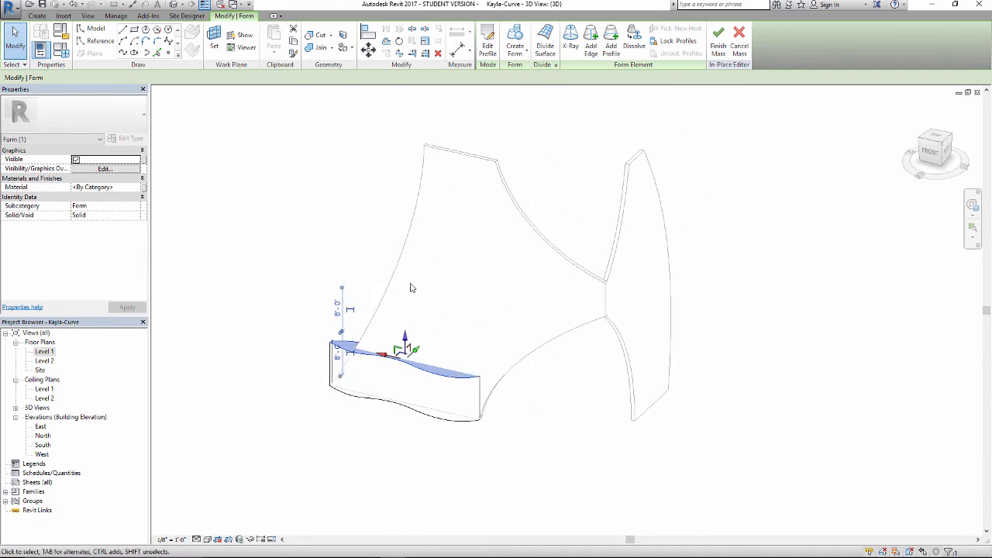
{"action": "left_click", "coordinate": [310, 267]}
{"action": "scroll", "coordinate": [310, 267], "scroll_direction": "up", "scroll_amount": 2}
{"action": "middle_click_drag", "start_coordinate": [308, 268], "coordinate": [250, 276]}
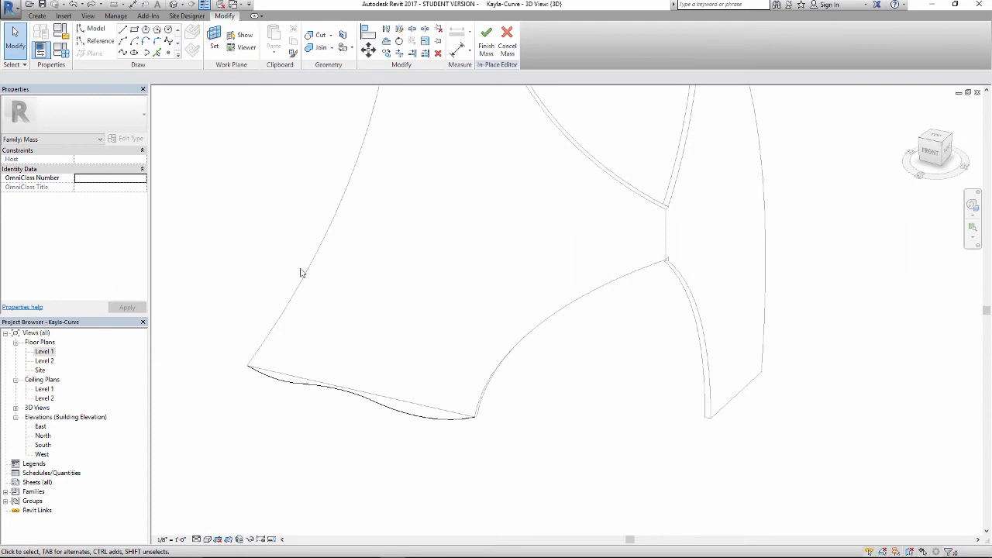
Examine the position of the outline relative to the walls in the Level 2 floor plan
{"action": "double_click", "coordinate": [44, 361]}
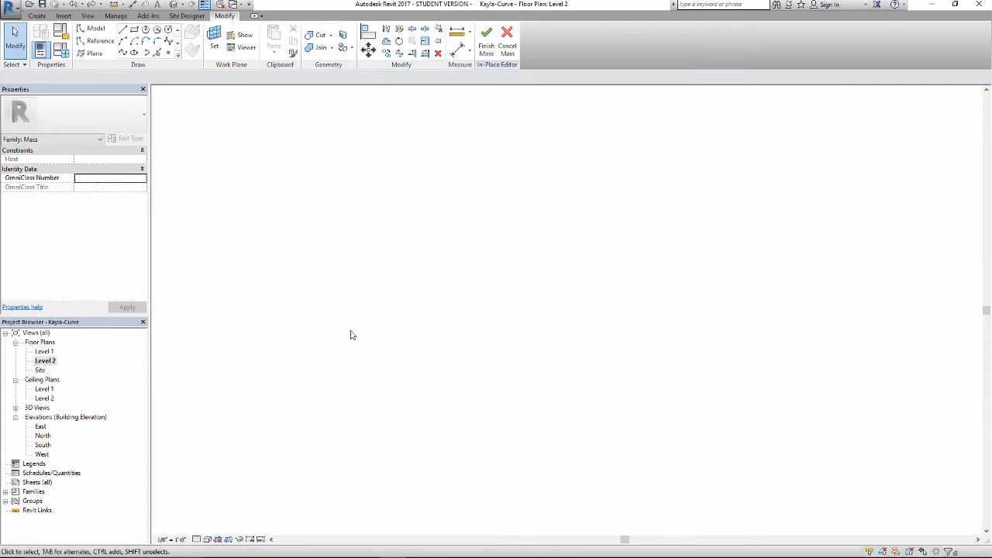
{"action": "scroll", "coordinate": [498, 323], "scroll_direction": "up", "scroll_amount": 3}
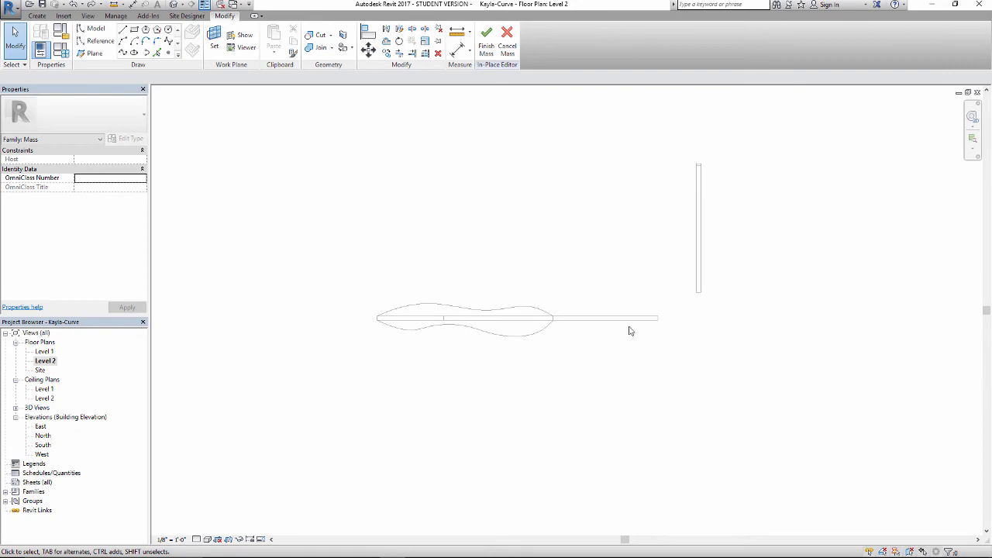
{"action": "scroll", "coordinate": [571, 372], "scroll_direction": "down", "scroll_amount": 1}
{"action": "scroll", "coordinate": [470, 323], "scroll_direction": "up", "scroll_amount": 3}
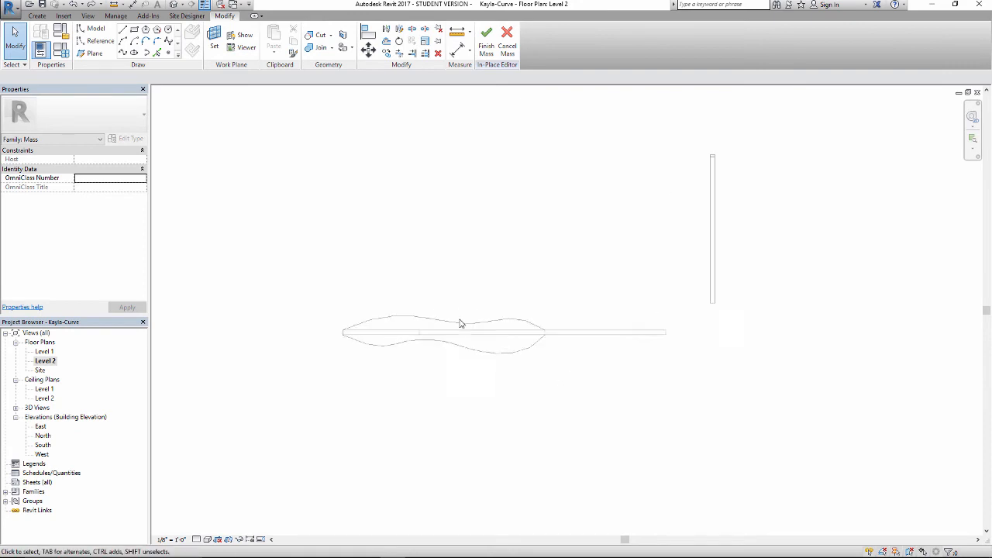
{"action": "scroll", "coordinate": [500, 346], "scroll_direction": "down", "scroll_amount": 1}
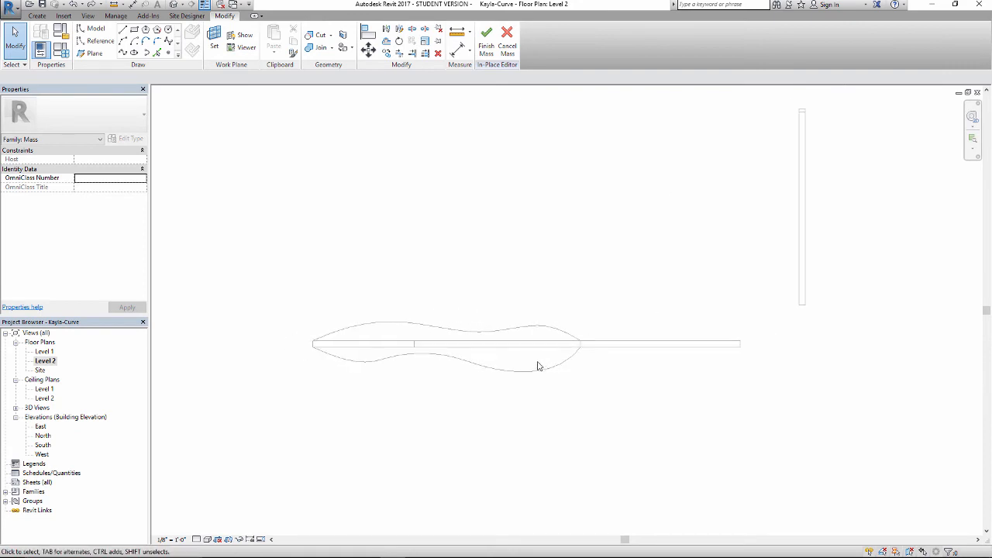
{"action": "scroll", "coordinate": [556, 377], "scroll_direction": "down", "scroll_amount": 1}
{"action": "middle_click_drag", "start_coordinate": [521, 324], "coordinate": [534, 329]}
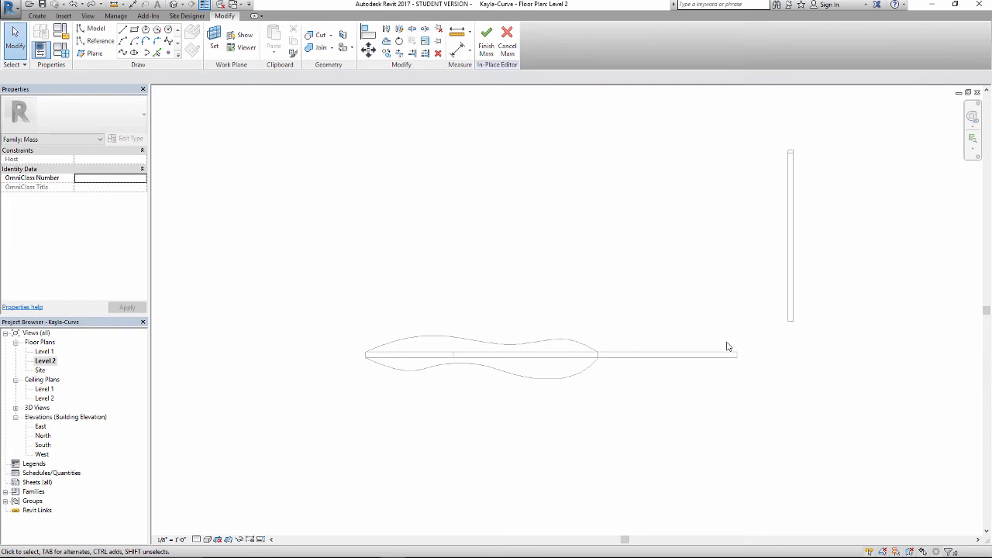
Copy the four lines of the closed outline from Level 1 to Level 2 in the South elevation, with Constrain off
{"action": "double_click", "coordinate": [43, 445]}
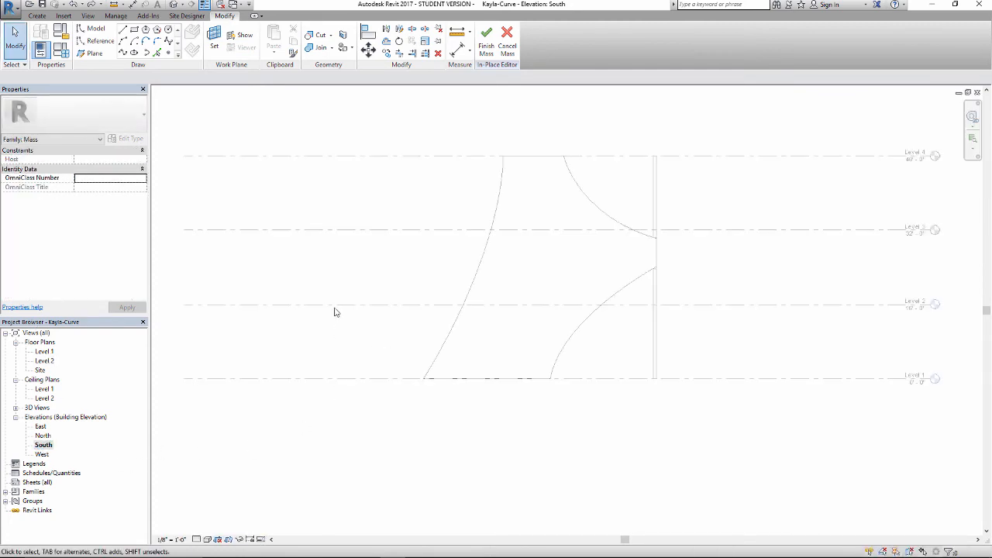
{"action": "left_click", "coordinate": [175, 5]}
{"action": "left_click_drag", "start_coordinate": [206, 318], "coordinate": [601, 477]}
{"action": "scroll", "coordinate": [539, 443], "scroll_direction": "up", "scroll_amount": 2}
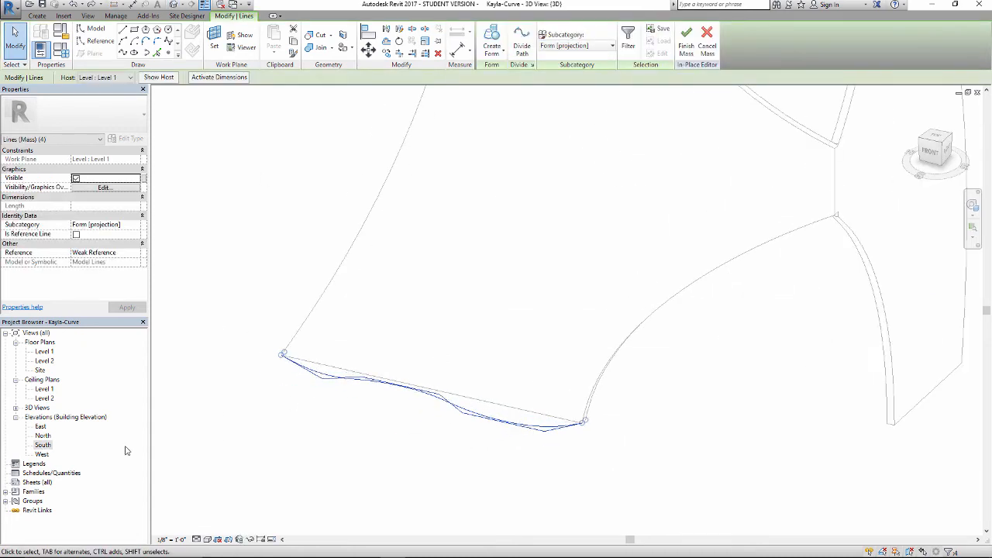
{"action": "double_click", "coordinate": [42, 445]}
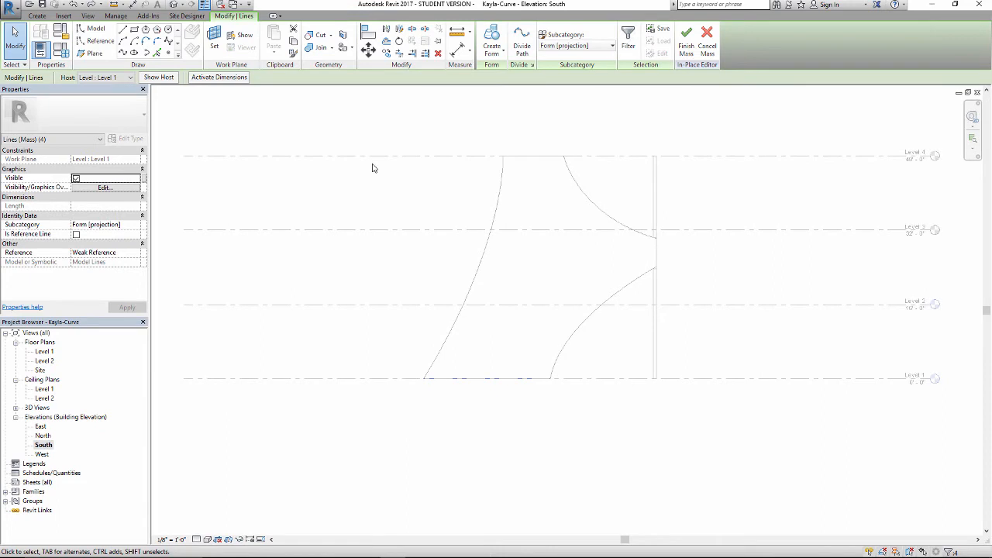
{"action": "left_click", "coordinate": [387, 54]}
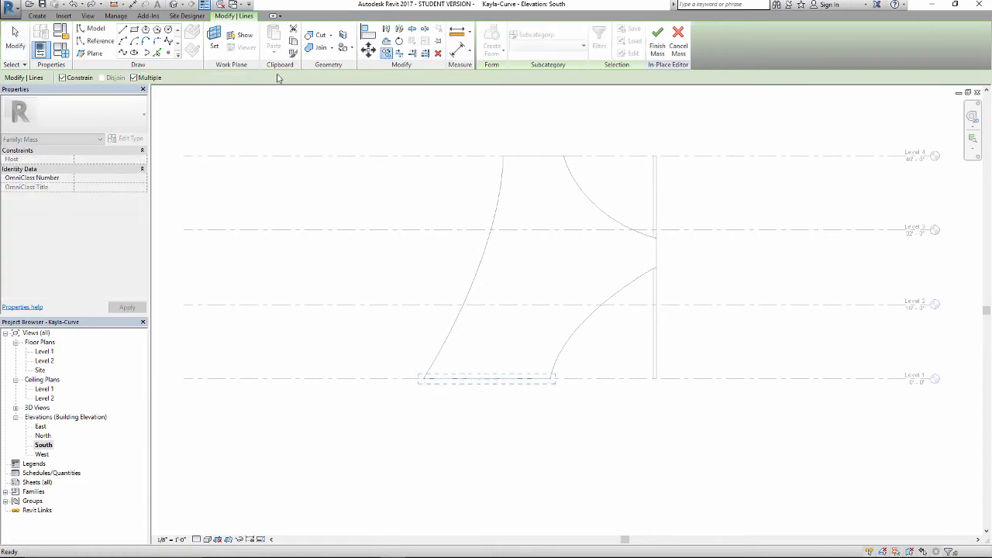
{"action": "left_click", "coordinate": [62, 78]}
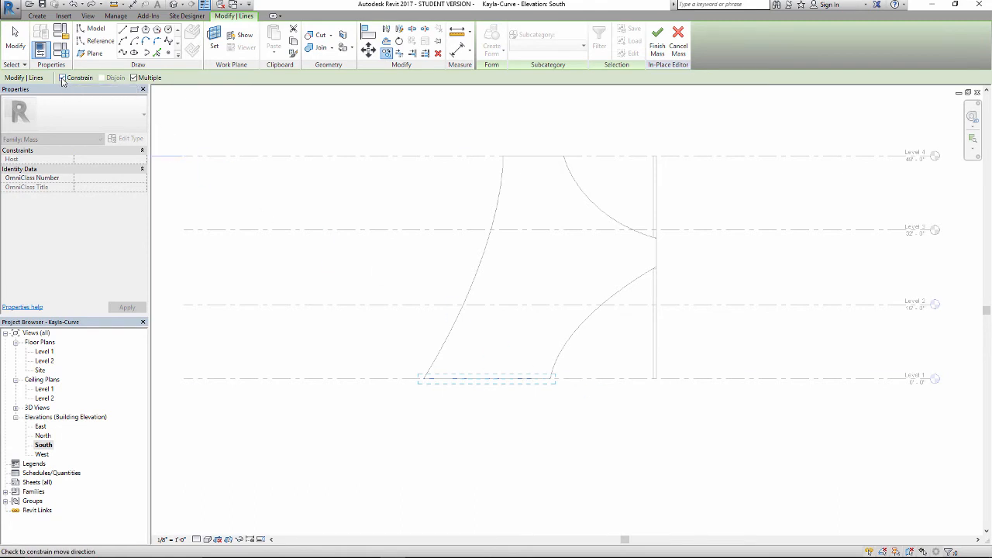
{"action": "left_click", "coordinate": [376, 379]}
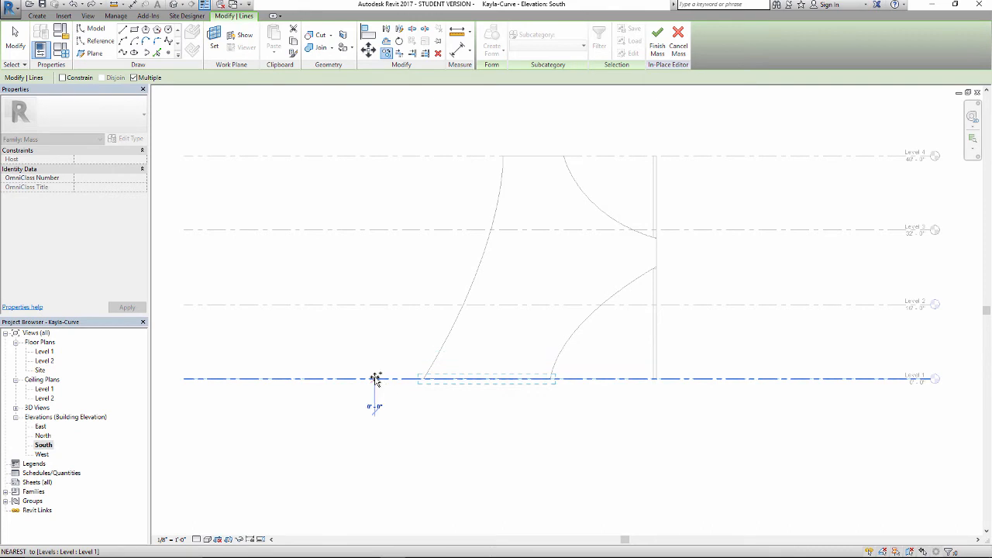
{"action": "left_click", "coordinate": [377, 305]}
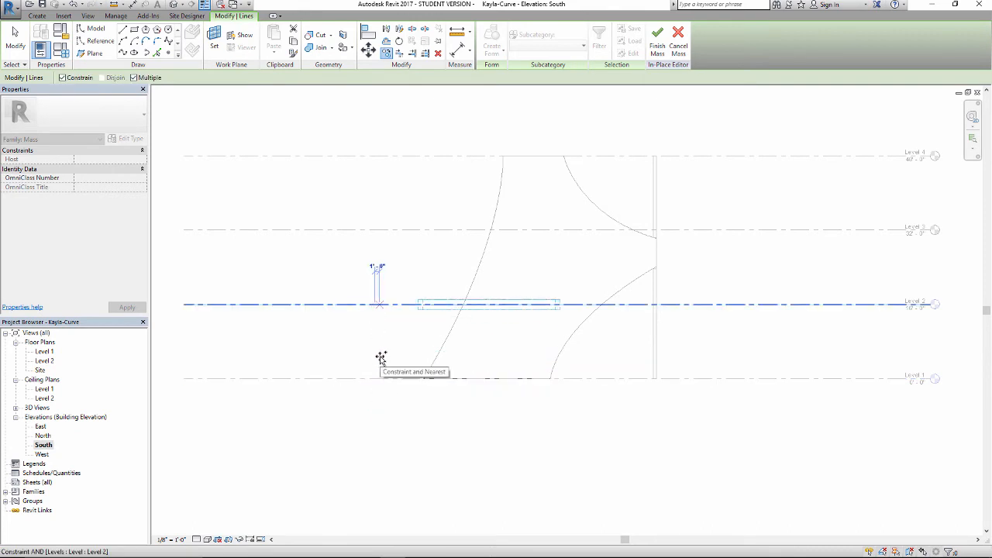
{"action": "key", "text": "Escape"}
{"action": "middle_click_drag", "start_coordinate": [403, 279], "coordinate": [363, 292]}
{"action": "scroll", "coordinate": [363, 292], "scroll_direction": "up", "scroll_amount": 1}
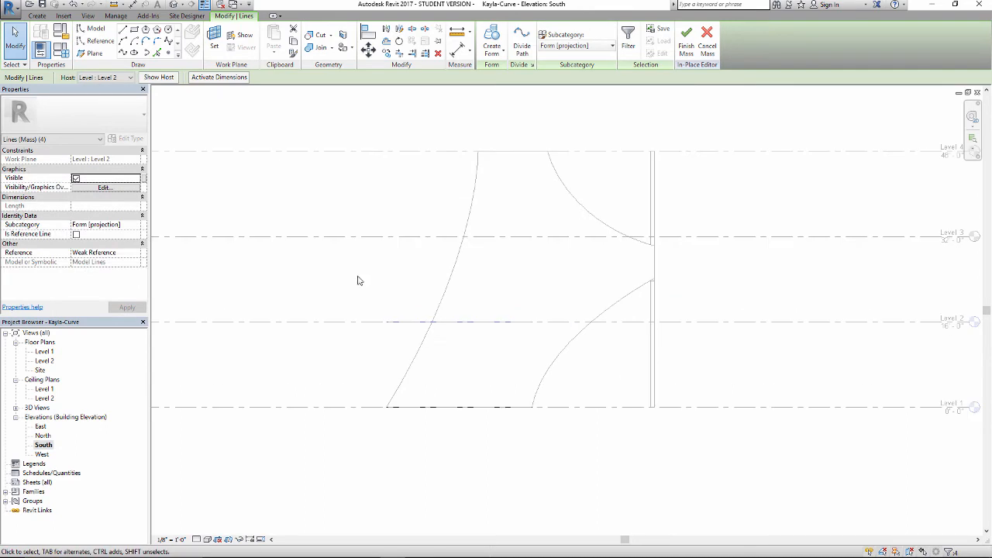
Open the 3D view and set its visual style to Wireframe
{"action": "left_click", "coordinate": [176, 5]}
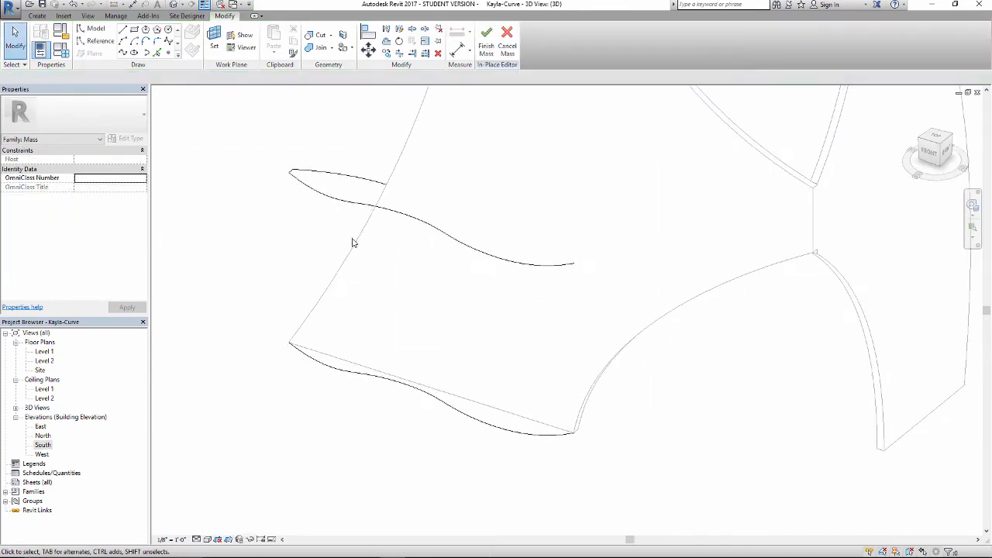
{"action": "left_click", "coordinate": [207, 538]}
{"action": "left_click", "coordinate": [243, 475]}
Move the short right end line of the Level 2 outline horizontally to the wall's lower curved edge
{"action": "scroll", "coordinate": [478, 354], "scroll_direction": "up", "scroll_amount": 3}
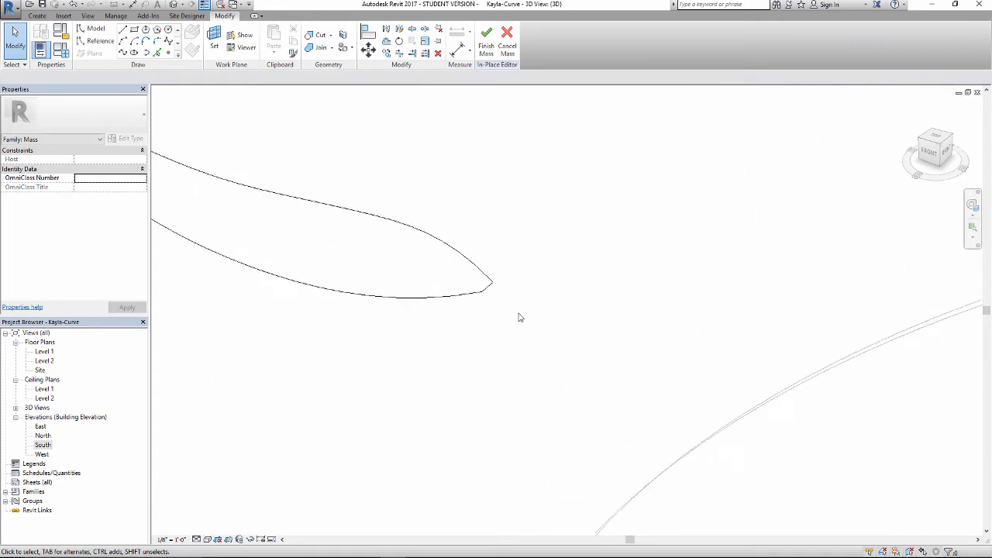
{"action": "left_click", "coordinate": [486, 287]}
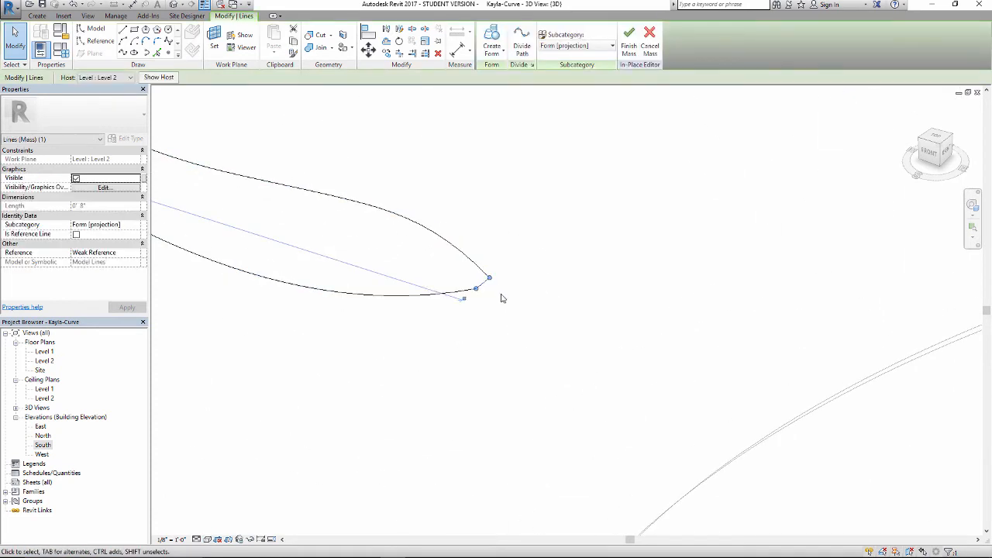
{"action": "left_click", "coordinate": [369, 49]}
{"action": "left_click", "coordinate": [492, 288]}
{"action": "scroll", "coordinate": [837, 401], "scroll_direction": "up", "scroll_amount": 2}
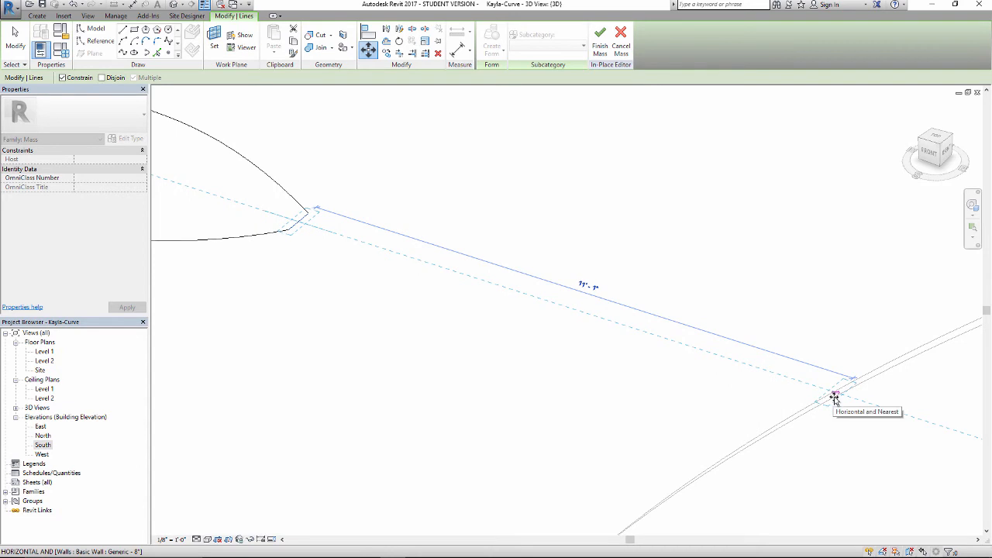
{"action": "left_click", "coordinate": [833, 396]}
Move the short left end line of the Level 2 outline horizontally to the wall's slanted curved left edge
{"action": "middle_click_drag", "start_coordinate": [834, 461], "coordinate": [422, 341], "text": "shift"}
{"action": "middle_click_drag", "start_coordinate": [518, 326], "coordinate": [333, 356], "text": "shift"}
{"action": "left_click", "coordinate": [334, 356]}
{"action": "scroll", "coordinate": [416, 394], "scroll_direction": "up", "scroll_amount": 4}
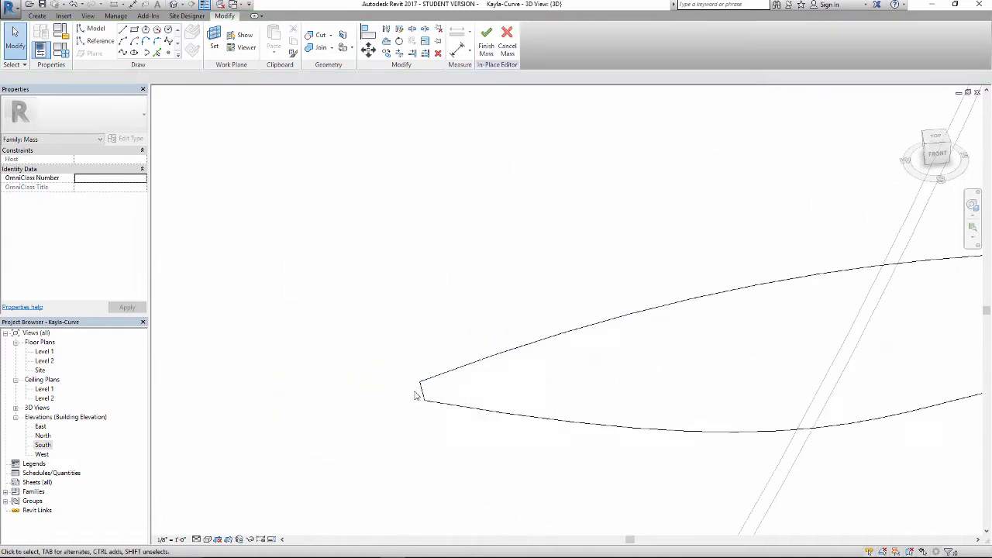
{"action": "left_click", "coordinate": [423, 395]}
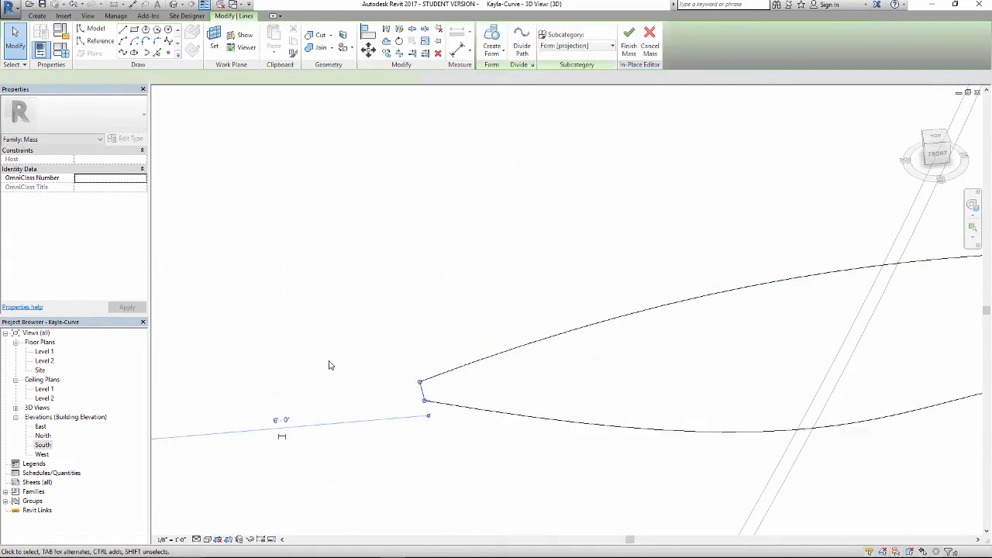
{"action": "scroll", "coordinate": [486, 356], "scroll_direction": "down", "scroll_amount": 1}
{"action": "middle_click_drag", "start_coordinate": [486, 356], "coordinate": [396, 359]}
{"action": "scroll", "coordinate": [396, 374], "scroll_direction": "up", "scroll_amount": 1}
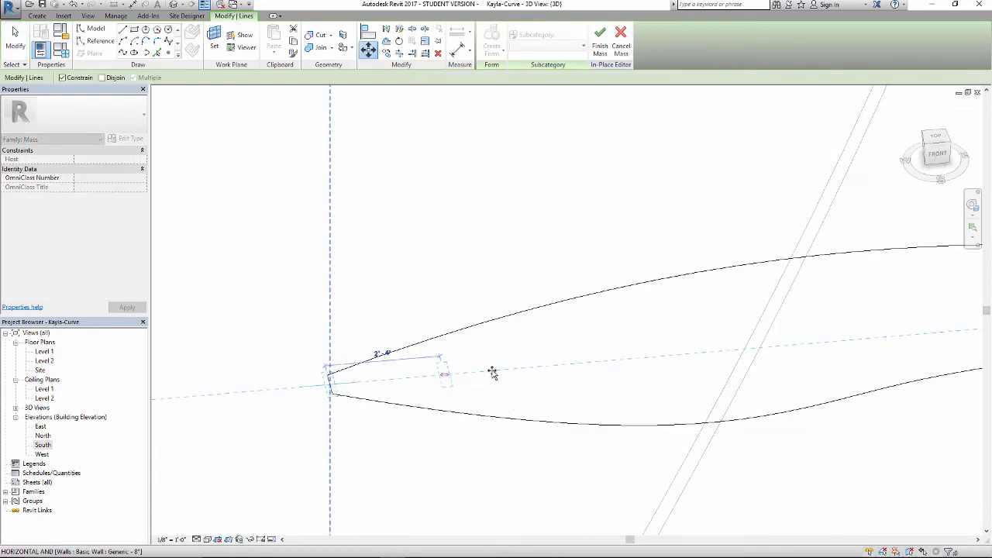
{"action": "left_click", "coordinate": [752, 349]}
{"action": "key", "text": "Escape"}
Reshape the front spline of the Level 2 outline by pulling its control points outward, and clear the selection
{"action": "middle_click_drag", "start_coordinate": [697, 379], "coordinate": [497, 270], "text": "shift"}
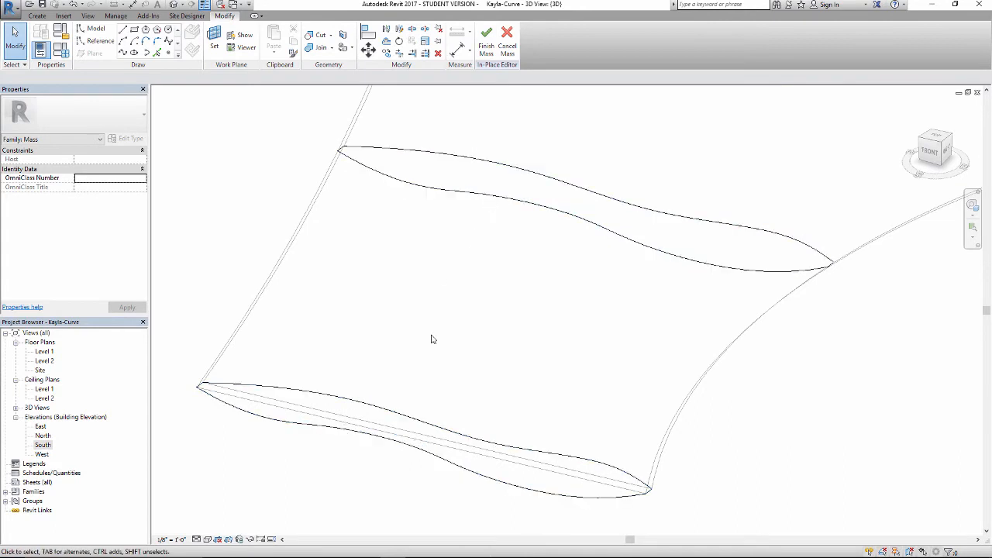
{"action": "middle_click_drag", "start_coordinate": [530, 283], "coordinate": [550, 261], "text": "shift"}
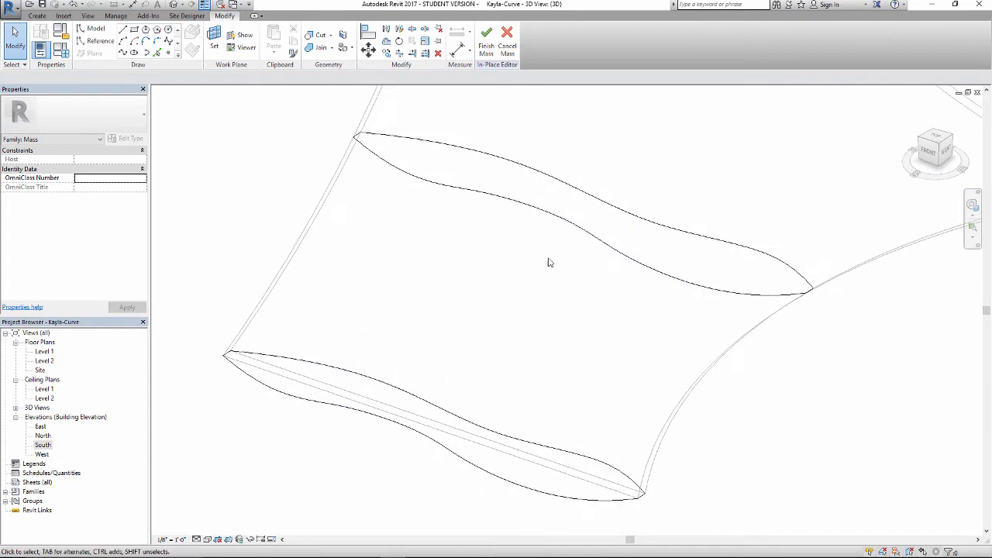
{"action": "key", "text": "Tab"}
{"action": "left_click", "coordinate": [549, 215]}
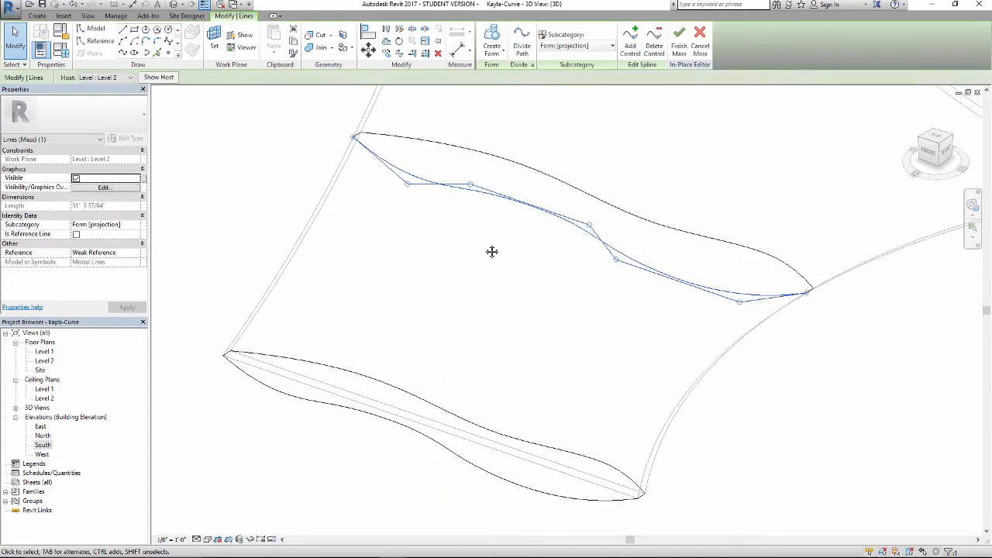
{"action": "middle_click_drag", "start_coordinate": [483, 239], "coordinate": [507, 226], "text": "shift"}
{"action": "left_click_drag", "start_coordinate": [507, 226], "coordinate": [485, 293]}
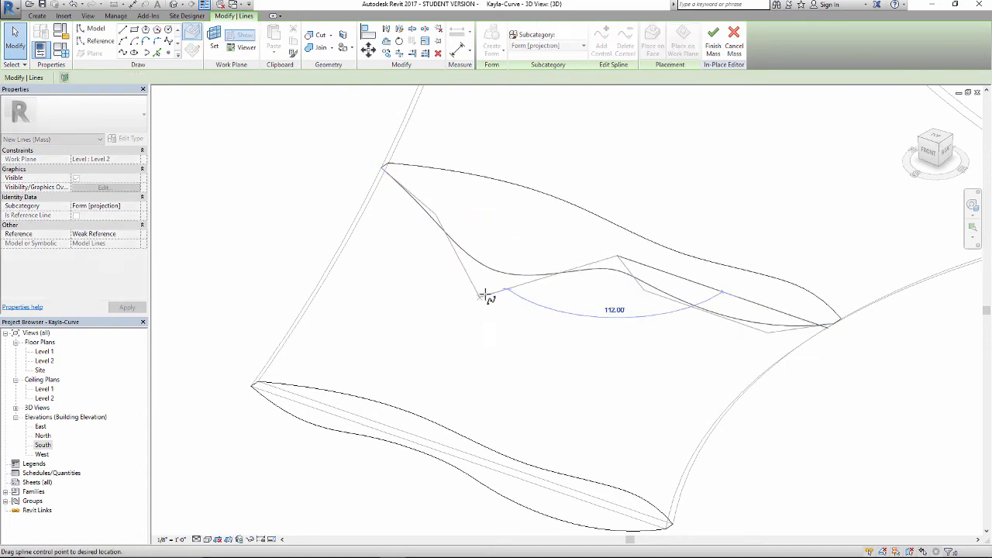
{"action": "left_click_drag", "start_coordinate": [668, 315], "coordinate": [688, 334]}
{"action": "left_click", "coordinate": [817, 413]}
Reshape the rear spline of the Level 2 outline by moving two of its control points, and clear the selection
{"action": "middle_click_drag", "start_coordinate": [819, 416], "coordinate": [759, 256], "text": "shift"}
{"action": "left_click", "coordinate": [734, 288]}
{"action": "middle_click_drag", "start_coordinate": [734, 287], "coordinate": [718, 291], "text": "shift"}
{"action": "left_click_drag", "start_coordinate": [680, 269], "coordinate": [732, 276]}
{"action": "middle_click_drag", "start_coordinate": [732, 276], "coordinate": [814, 184], "text": "shift"}
{"action": "left_click_drag", "start_coordinate": [725, 228], "coordinate": [818, 235]}
{"action": "left_click", "coordinate": [855, 272]}
Create a solid form spanning between the closed outlines on Level 1 and Level 2
{"action": "middle_click_drag", "start_coordinate": [855, 272], "coordinate": [638, 271], "text": "shift"}
{"action": "middle_click_drag", "start_coordinate": [638, 328], "coordinate": [436, 386], "text": "shift"}
{"action": "middle_click_drag", "start_coordinate": [514, 225], "coordinate": [436, 360], "text": "shift"}
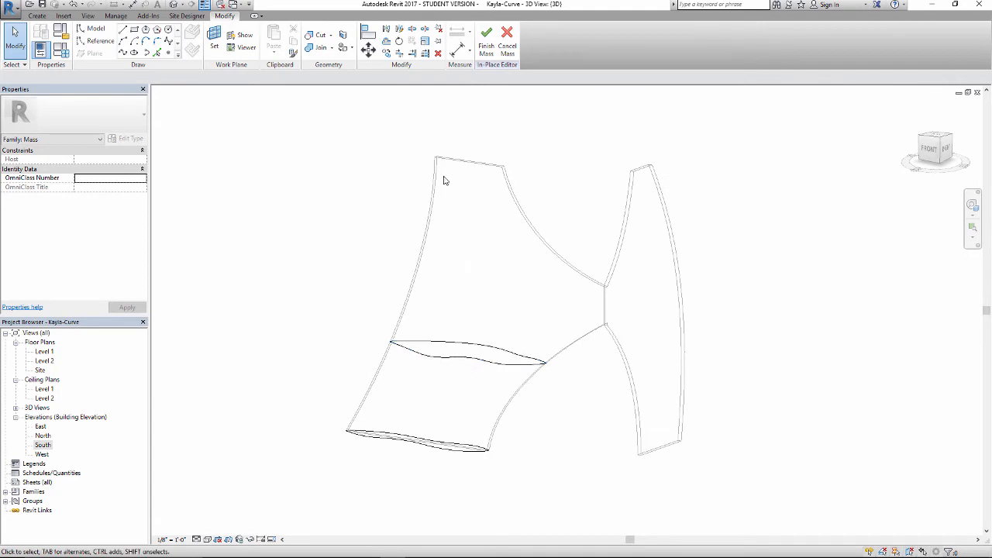
{"action": "middle_click_drag", "start_coordinate": [327, 392], "coordinate": [321, 414], "text": "shift"}
{"action": "scroll", "coordinate": [316, 410], "scroll_direction": "up", "scroll_amount": 2}
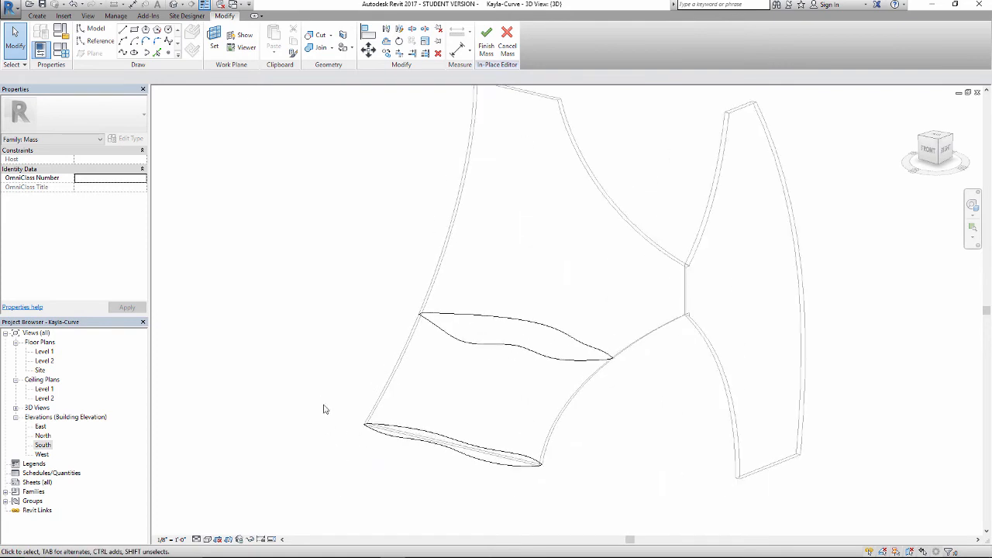
{"action": "mouse_move", "coordinate": [322, 384]}
{"action": "middle_mouse_down", "text": "shift"}
{"action": "mouse_move", "coordinate": [314, 392]}
{"action": "mouse_move", "coordinate": [332, 388]}
{"action": "mouse_move", "coordinate": [312, 396]}
{"action": "middle_mouse_up", "text": "shift"}
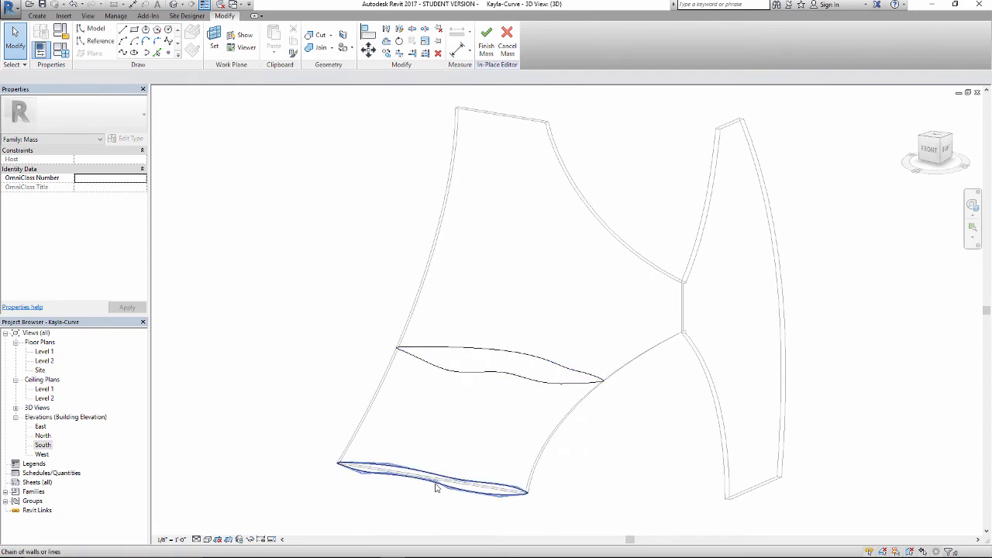
{"action": "left_click", "coordinate": [439, 490]}
{"action": "left_click", "coordinate": [496, 376], "text": "ctrl"}
{"action": "left_click", "coordinate": [491, 40]}
{"action": "middle_click_drag", "start_coordinate": [385, 210], "coordinate": [316, 335], "text": "shift"}
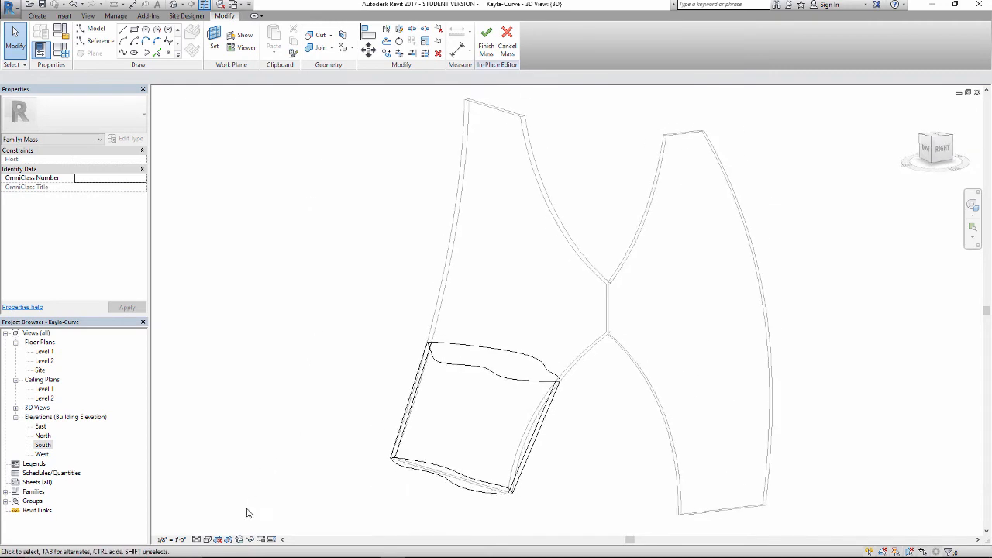
Examine the new mass from another angle with the visual style changed so its rear edges are hidden
{"action": "left_click", "coordinate": [207, 541]}
{"action": "left_click", "coordinate": [231, 482]}
{"action": "middle_click_drag", "start_coordinate": [422, 364], "coordinate": [416, 444], "text": "shift"}
{"action": "left_click", "coordinate": [209, 540]}
{"action": "left_click", "coordinate": [234, 478]}
{"action": "scroll", "coordinate": [329, 409], "scroll_direction": "down", "scroll_amount": 1}
{"action": "middle_click_drag", "start_coordinate": [329, 408], "coordinate": [290, 405]}
{"action": "scroll", "coordinate": [290, 405], "scroll_direction": "up", "scroll_amount": 1}
Undo the visual style changes and the solid form between the Level 1 and Level 2 outlines
{"action": "key", "text": "ctrl+z"}
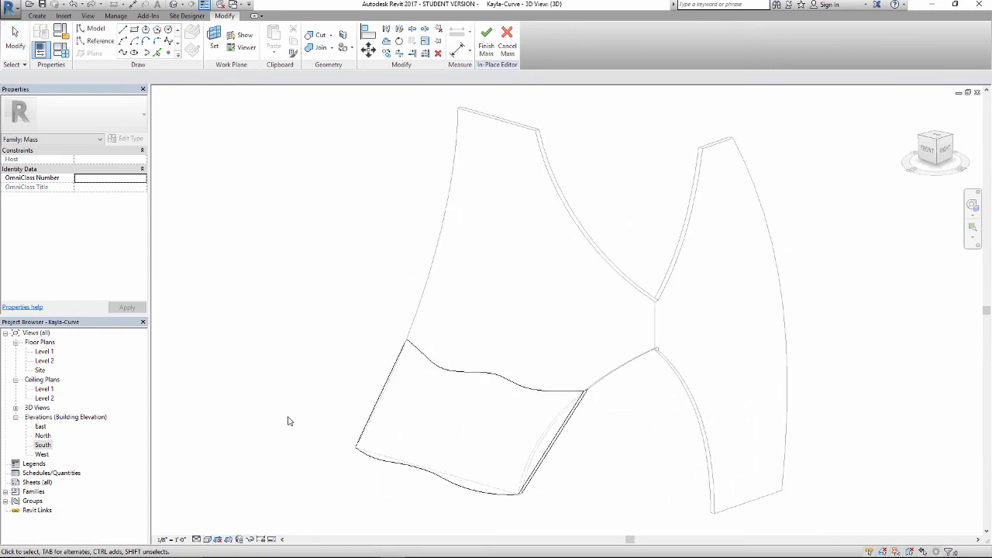
{"action": "key", "text": "ctrl+z"}
{"action": "key", "text": "ctrl+z"}
{"action": "key", "text": "ctrl+z"}
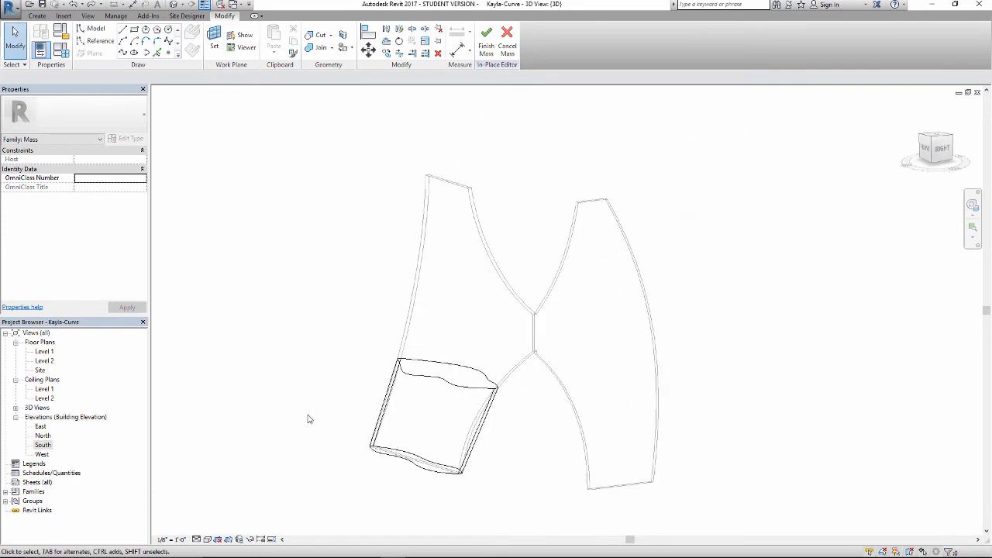
{"action": "scroll", "coordinate": [308, 419], "scroll_direction": "up", "scroll_amount": 1}
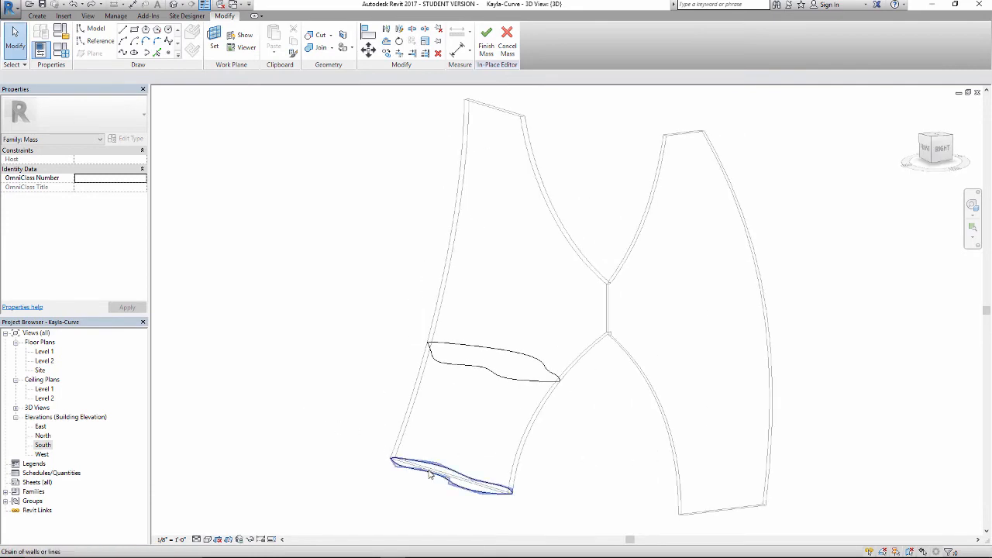
Copy the Level 2 outline straight up in the South elevation to the height where the wall's lower curved edge ends
{"action": "left_click", "coordinate": [482, 370]}
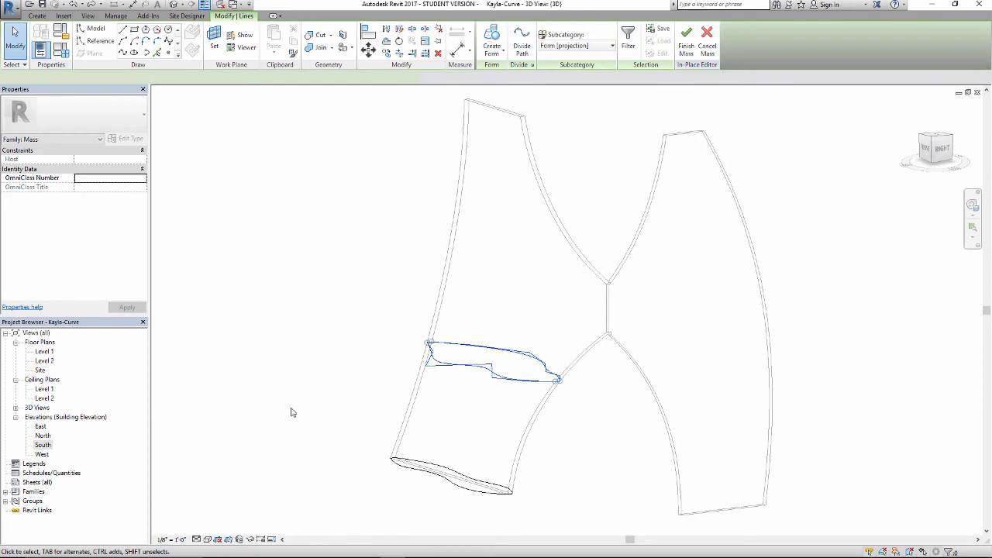
{"action": "double_click", "coordinate": [46, 446]}
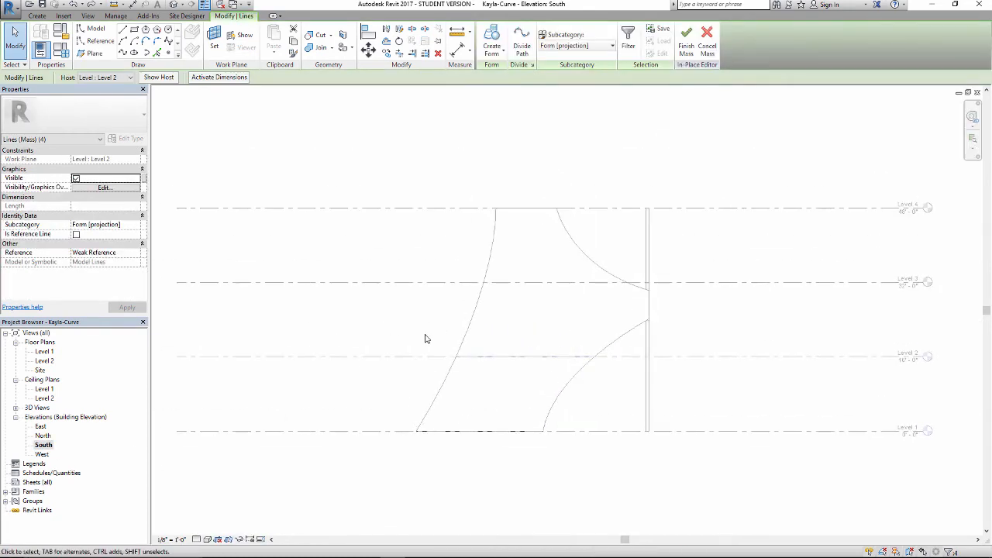
{"action": "scroll", "coordinate": [501, 351], "scroll_direction": "up", "scroll_amount": 2}
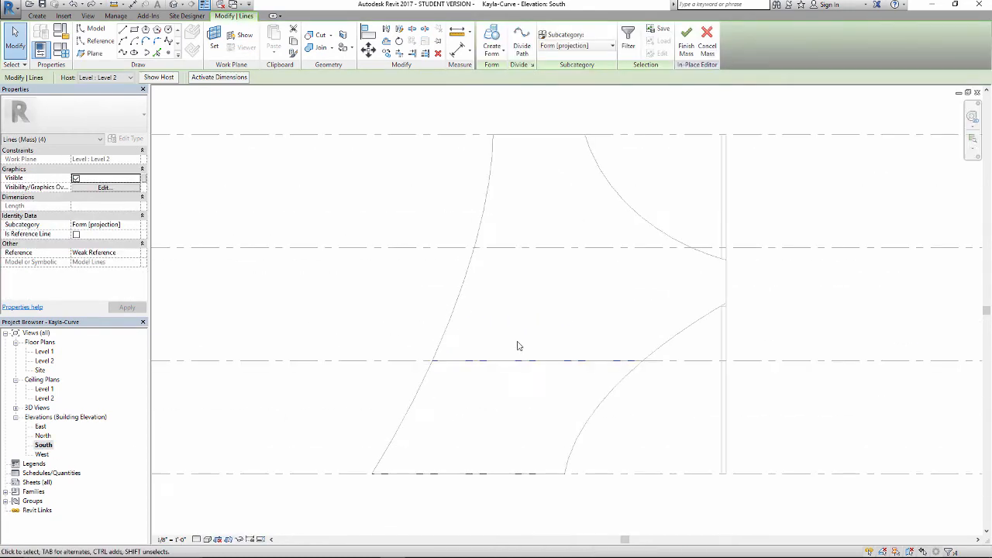
{"action": "left_click", "coordinate": [387, 52]}
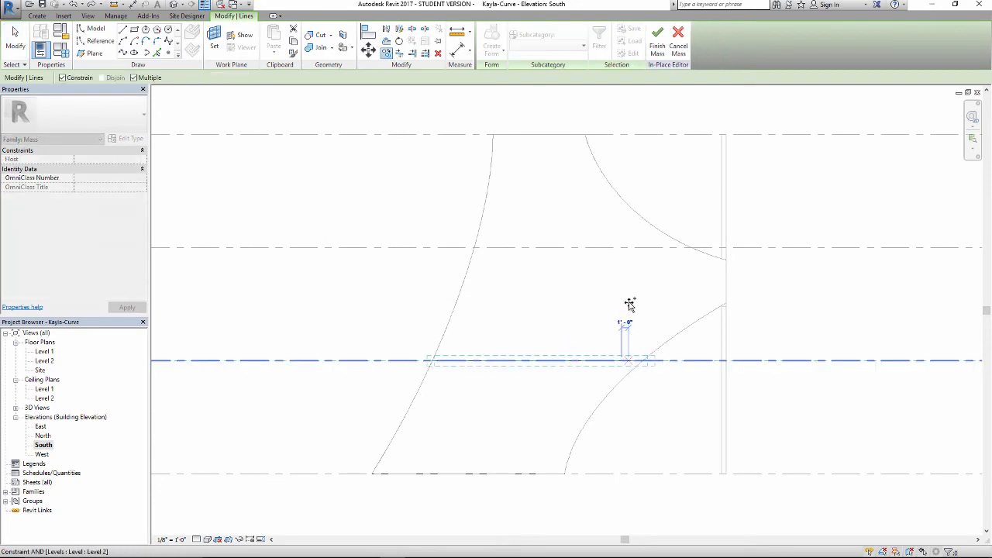
{"action": "left_click", "coordinate": [608, 380]}
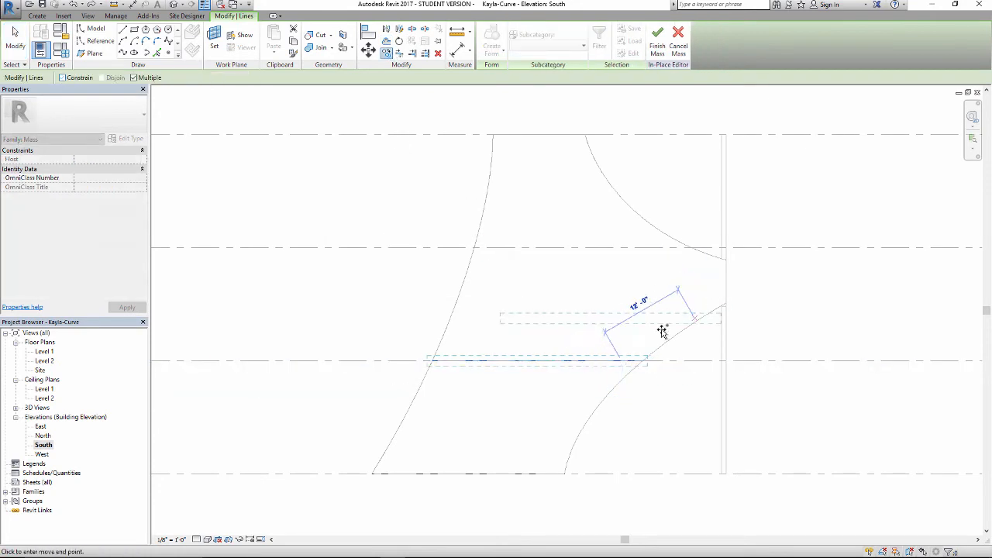
{"action": "scroll", "coordinate": [628, 302], "scroll_direction": "up", "scroll_amount": 2}
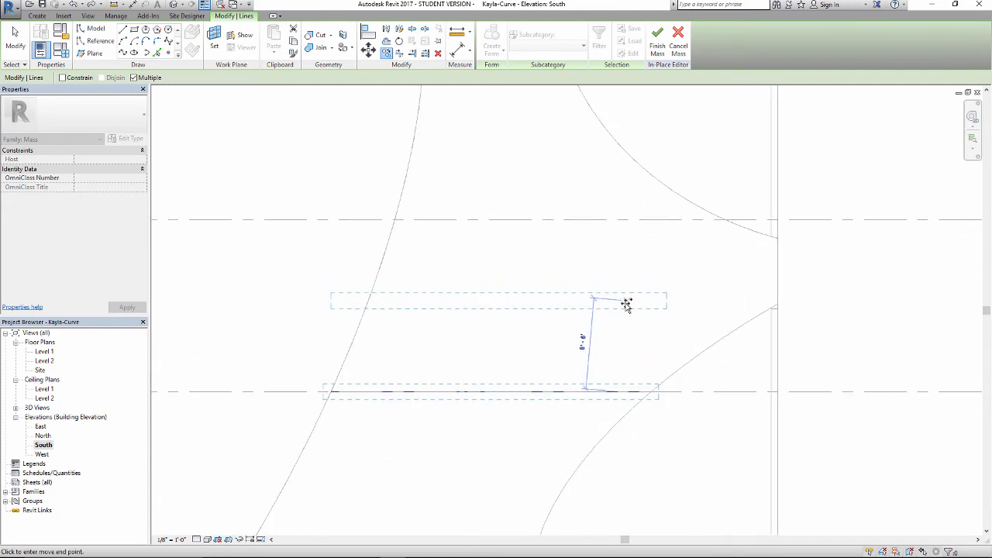
{"action": "left_click", "coordinate": [623, 304]}
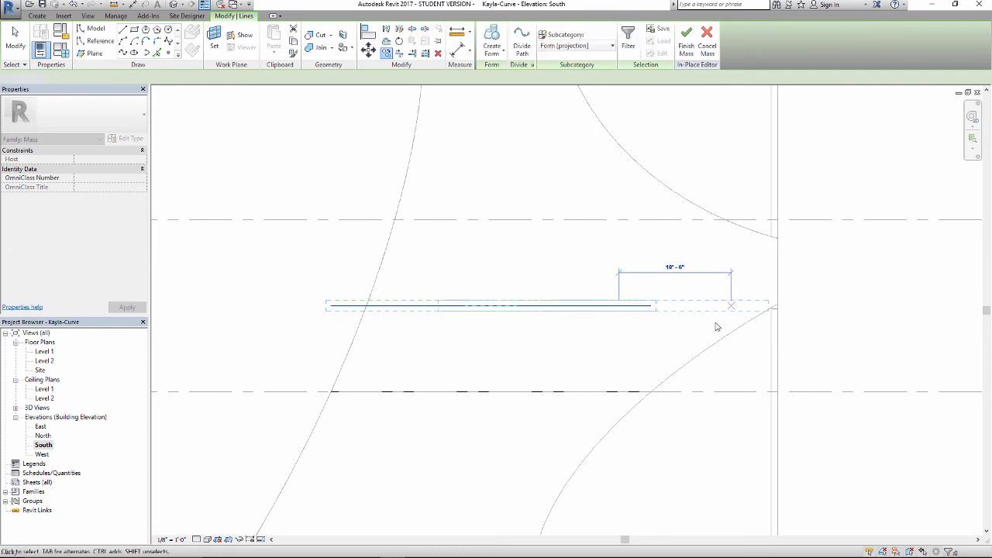
{"action": "left_click", "coordinate": [664, 321]}
{"action": "scroll", "coordinate": [663, 322], "scroll_direction": "down", "scroll_amount": 2}
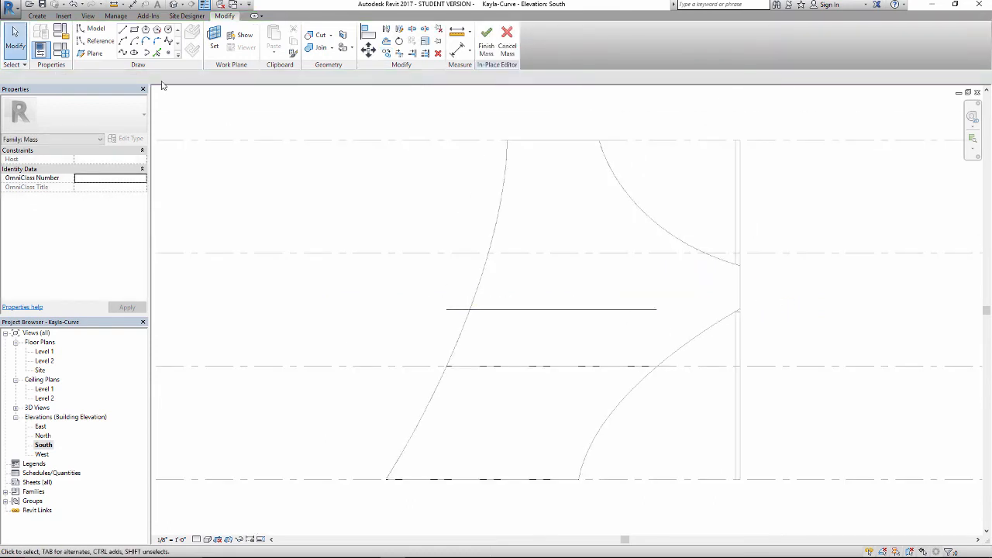
Move the short right end line of the copied outline to the corner where the lower curved edge meets the adjoining wall
{"action": "left_click", "coordinate": [177, 6]}
{"action": "scroll", "coordinate": [547, 350], "scroll_direction": "up", "scroll_amount": 4}
{"action": "scroll", "coordinate": [583, 335], "scroll_direction": "up", "scroll_amount": 2}
{"action": "left_click", "coordinate": [587, 338]}
{"action": "scroll", "coordinate": [591, 353], "scroll_direction": "down", "scroll_amount": 1}
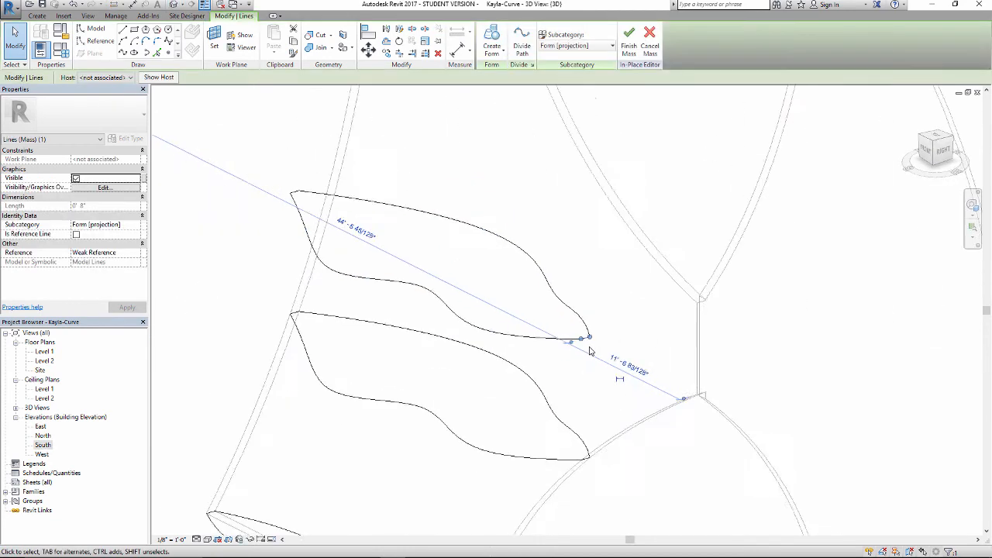
{"action": "scroll", "coordinate": [579, 322], "scroll_direction": "up", "scroll_amount": 1}
{"action": "left_click", "coordinate": [368, 52]}
{"action": "scroll", "coordinate": [592, 345], "scroll_direction": "up", "scroll_amount": 3}
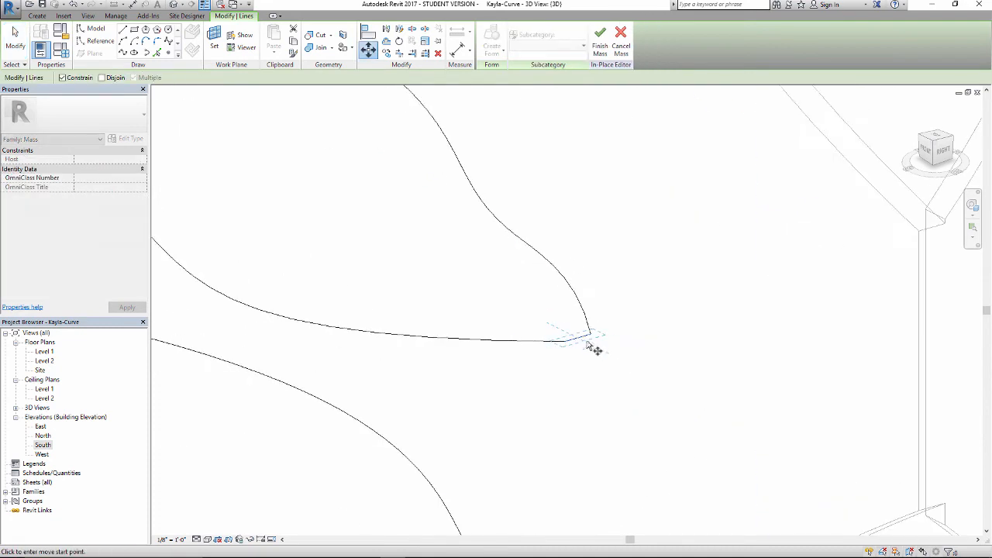
{"action": "scroll", "coordinate": [681, 386], "scroll_direction": "down", "scroll_amount": 4}
{"action": "middle_click_drag", "start_coordinate": [699, 394], "coordinate": [645, 354]}
{"action": "scroll", "coordinate": [707, 395], "scroll_direction": "up", "scroll_amount": 3}
{"action": "left_click", "coordinate": [782, 436]}
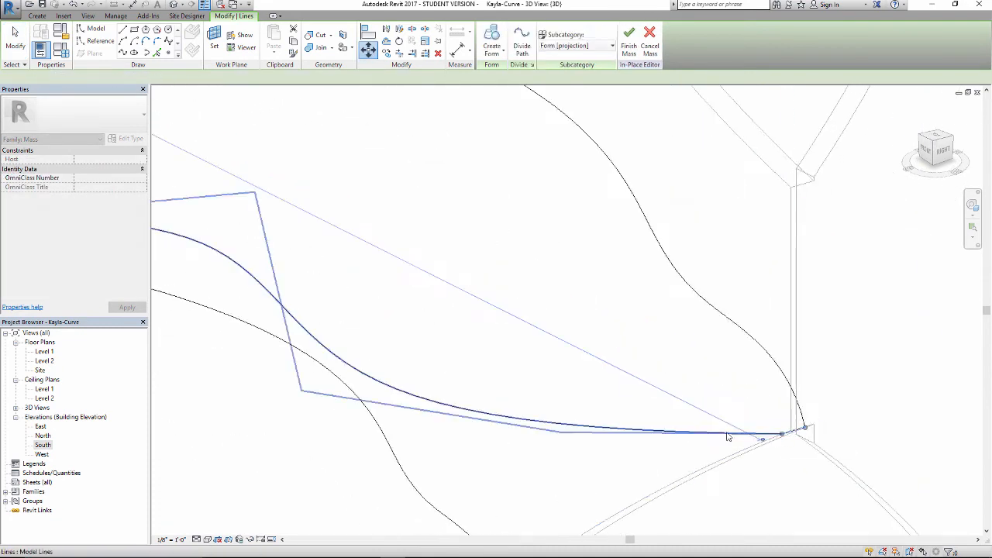
{"action": "key", "text": "Escape"}
Move the short left end line of the copied outline horizontally to the wall's slanted curved left edge
{"action": "middle_click_drag", "start_coordinate": [664, 377], "coordinate": [362, 358], "text": "shift"}
{"action": "left_click", "coordinate": [373, 339]}
{"action": "left_click", "coordinate": [368, 51]}
{"action": "scroll", "coordinate": [354, 333], "scroll_direction": "up", "scroll_amount": 3}
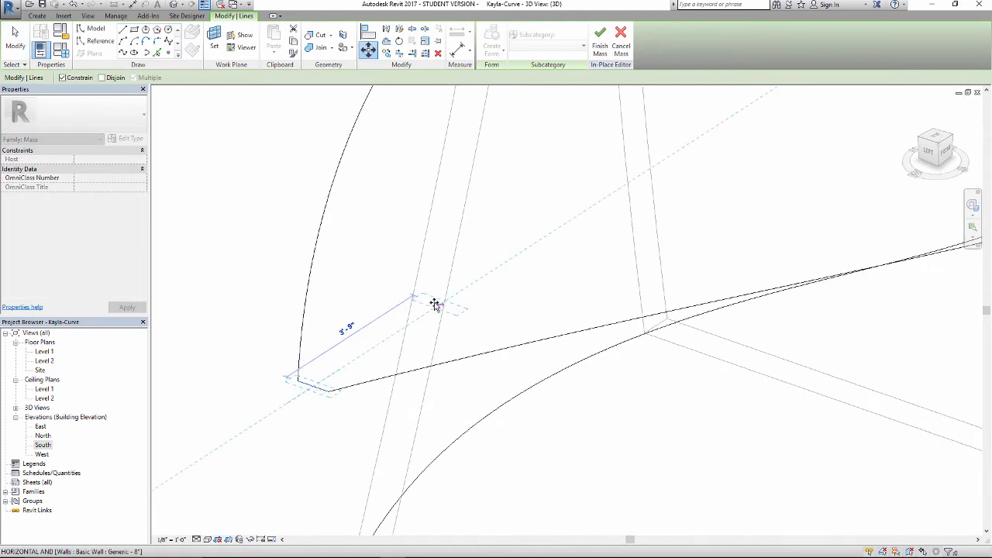
{"action": "scroll", "coordinate": [412, 343], "scroll_direction": "down", "scroll_amount": 3}
{"action": "key", "text": "Escape"}
Reshape the front spline of the copied outline by moving three of its control points, and clear the selection
{"action": "middle_click_drag", "start_coordinate": [344, 321], "coordinate": [595, 256], "text": "shift"}
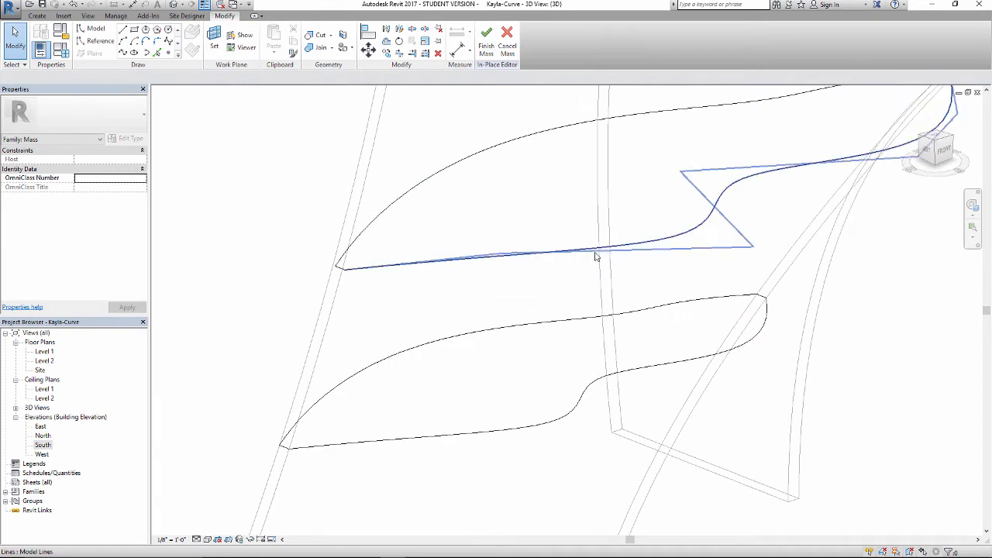
{"action": "left_click", "coordinate": [595, 257]}
{"action": "mouse_move", "coordinate": [524, 279]}
{"action": "middle_mouse_down", "text": "shift"}
{"action": "mouse_move", "coordinate": [516, 328]}
{"action": "mouse_move", "coordinate": [526, 296]}
{"action": "middle_mouse_up", "text": "shift"}
{"action": "left_click_drag", "start_coordinate": [526, 296], "coordinate": [549, 323]}
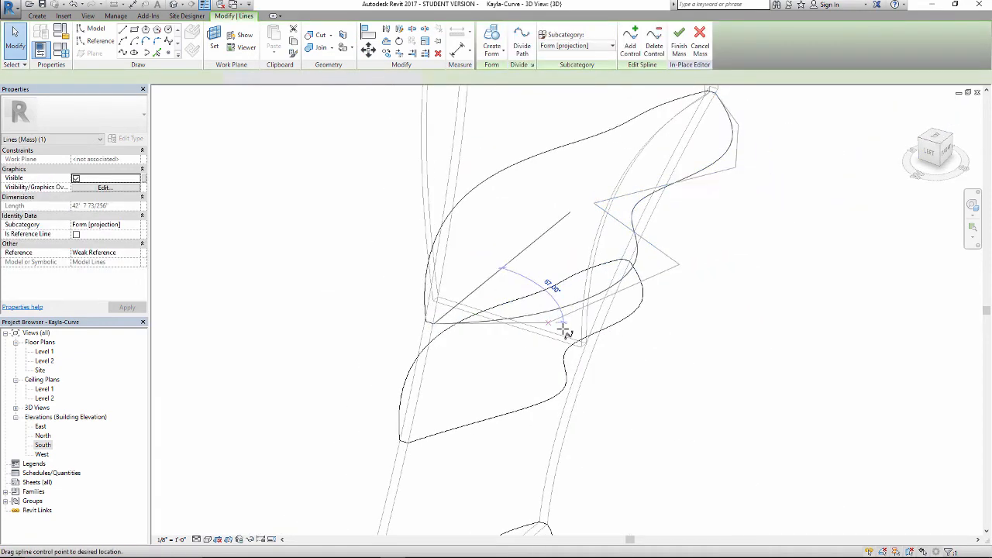
{"action": "left_click_drag", "start_coordinate": [643, 258], "coordinate": [636, 250]}
{"action": "left_click_drag", "start_coordinate": [734, 166], "coordinate": [706, 165]}
{"action": "left_click", "coordinate": [368, 149]}
Reshape the rear spline of the copied outline by pulling two of its control points outward, and clear the selection
{"action": "middle_click_drag", "start_coordinate": [260, 247], "coordinate": [398, 263], "text": "shift"}
{"action": "key", "text": "Tab"}
{"action": "left_click", "coordinate": [439, 262]}
{"action": "left_click", "coordinate": [348, 257]}
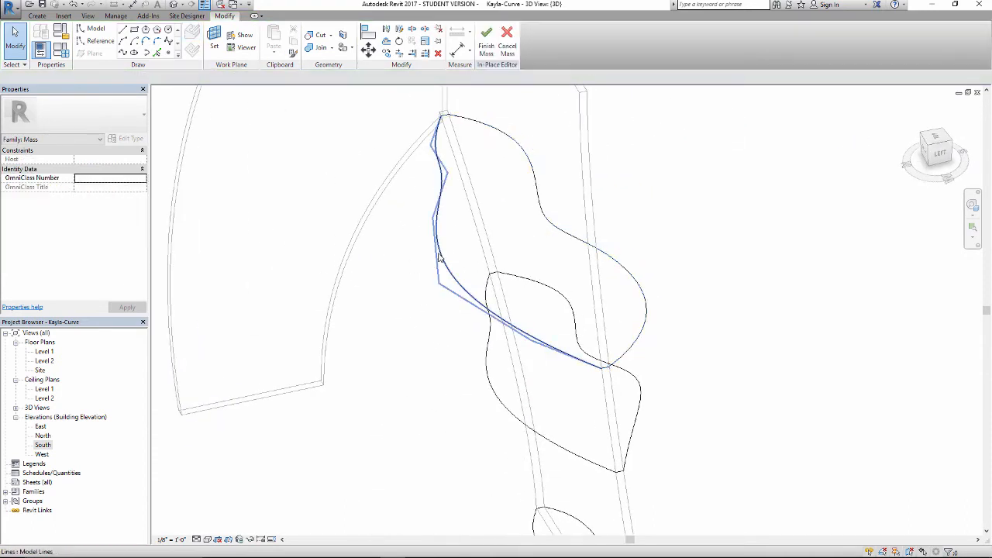
{"action": "left_click", "coordinate": [439, 251]}
{"action": "left_click_drag", "start_coordinate": [439, 250], "coordinate": [408, 234]}
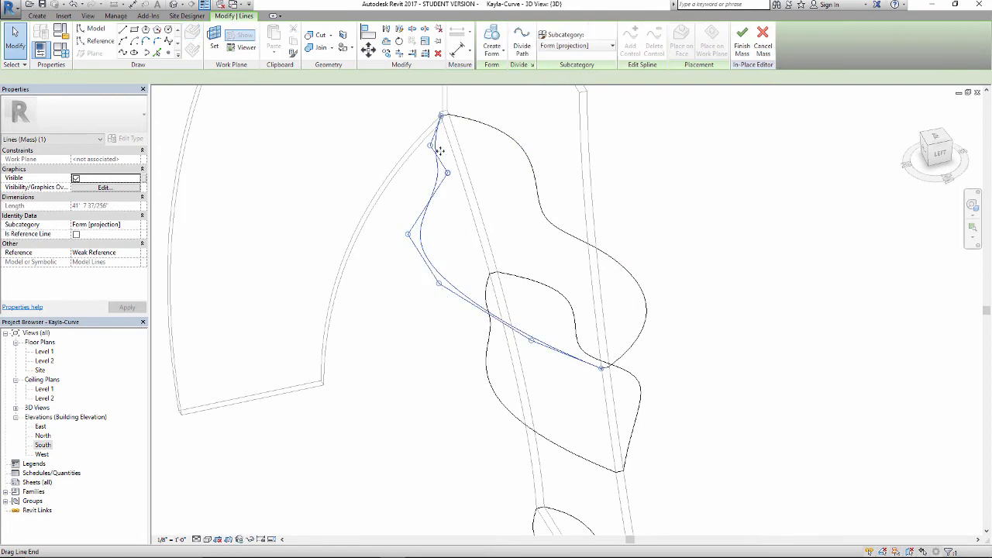
{"action": "left_click_drag", "start_coordinate": [531, 339], "coordinate": [496, 372]}
{"action": "left_click", "coordinate": [408, 322]}
Create a solid form spanning the three closed outlines, from Level 1 up to the copied outline above Level 2
{"action": "middle_click_drag", "start_coordinate": [408, 333], "coordinate": [407, 424], "text": "shift"}
{"action": "left_click", "coordinate": [426, 403]}
{"action": "left_click", "coordinate": [434, 317], "text": "ctrl"}
{"action": "left_click", "coordinate": [445, 266], "text": "ctrl"}
{"action": "left_click", "coordinate": [492, 45]}
{"action": "left_click", "coordinate": [662, 372]}
{"action": "middle_click_drag", "start_coordinate": [662, 372], "coordinate": [579, 369], "text": "shift"}
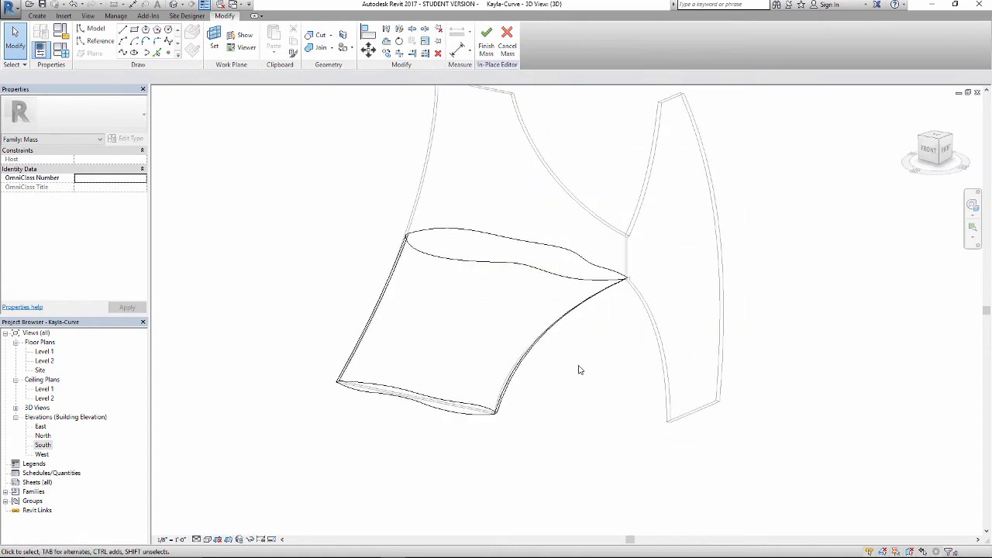
Copy the third outline up to the lower end of the wall's upper curved edge in the South elevation, with Constrain turned off
{"action": "left_click", "coordinate": [451, 256]}
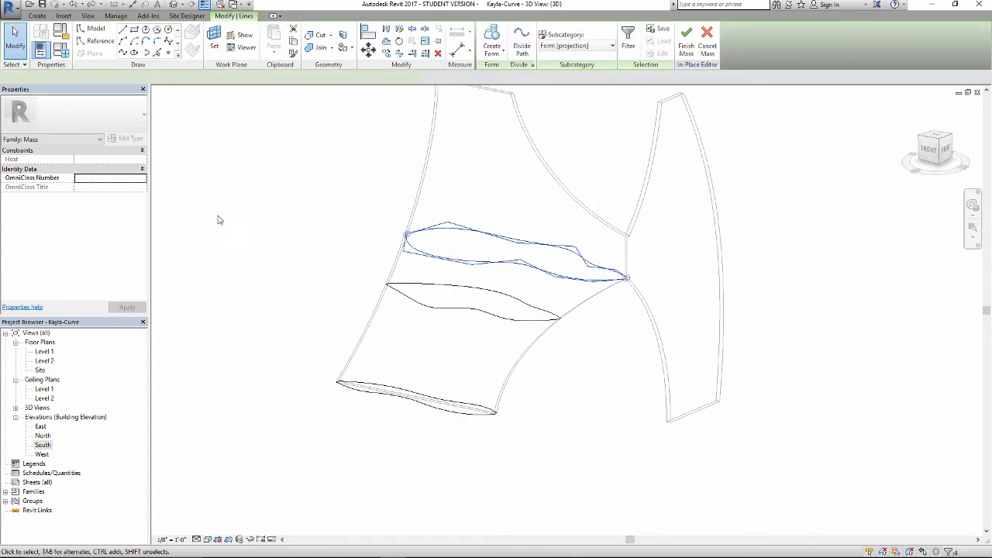
{"action": "double_click", "coordinate": [42, 445]}
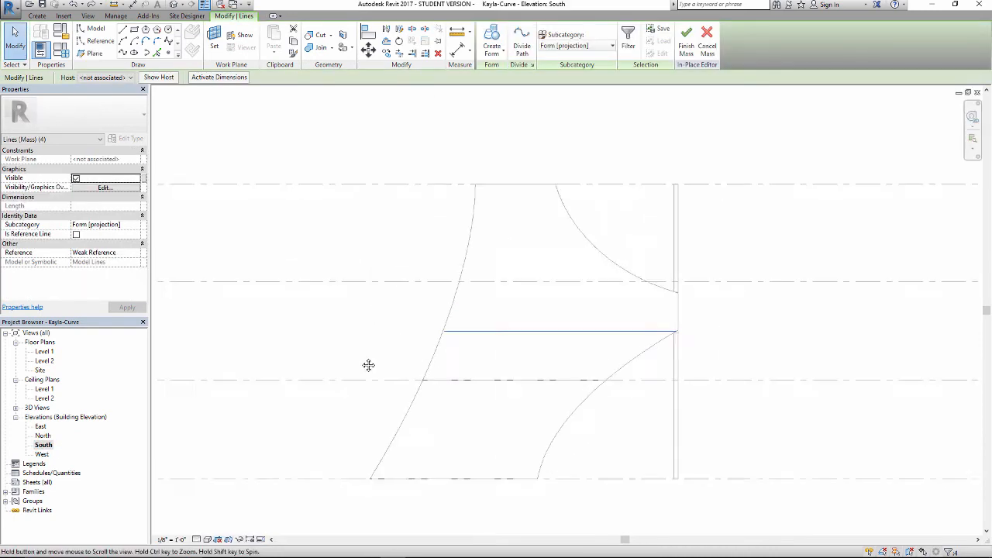
{"action": "left_click", "coordinate": [386, 53]}
{"action": "scroll", "coordinate": [620, 339], "scroll_direction": "up", "scroll_amount": 2}
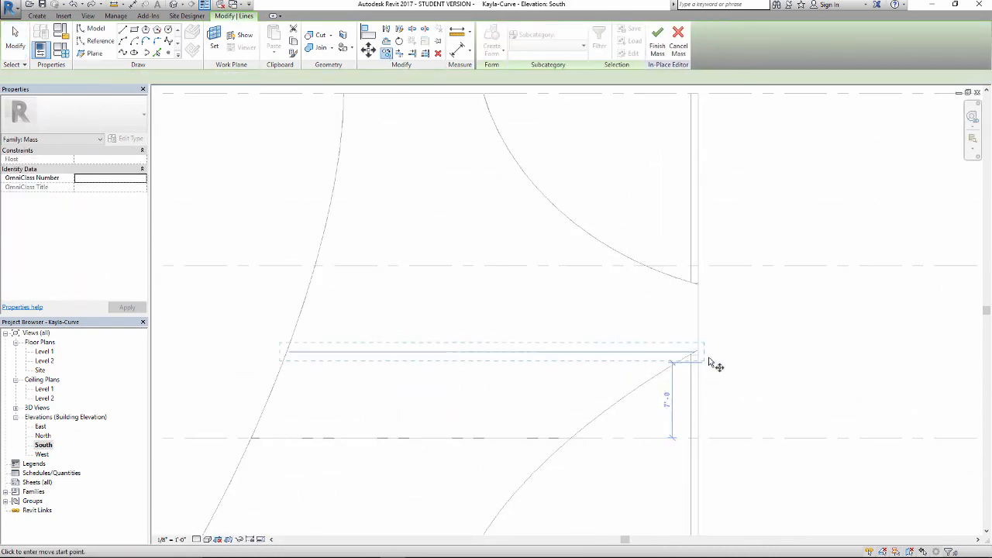
{"action": "left_click", "coordinate": [692, 355]}
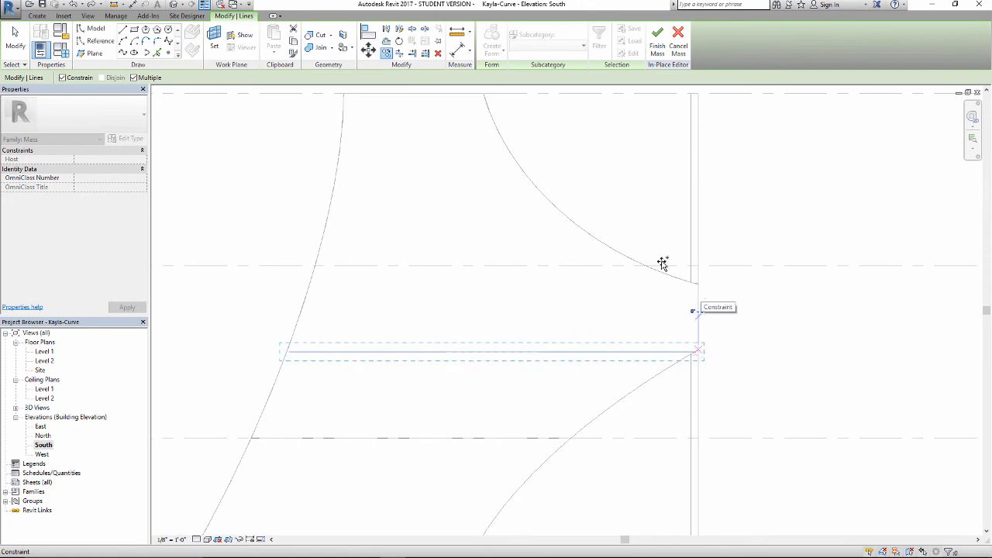
{"action": "left_click", "coordinate": [62, 77]}
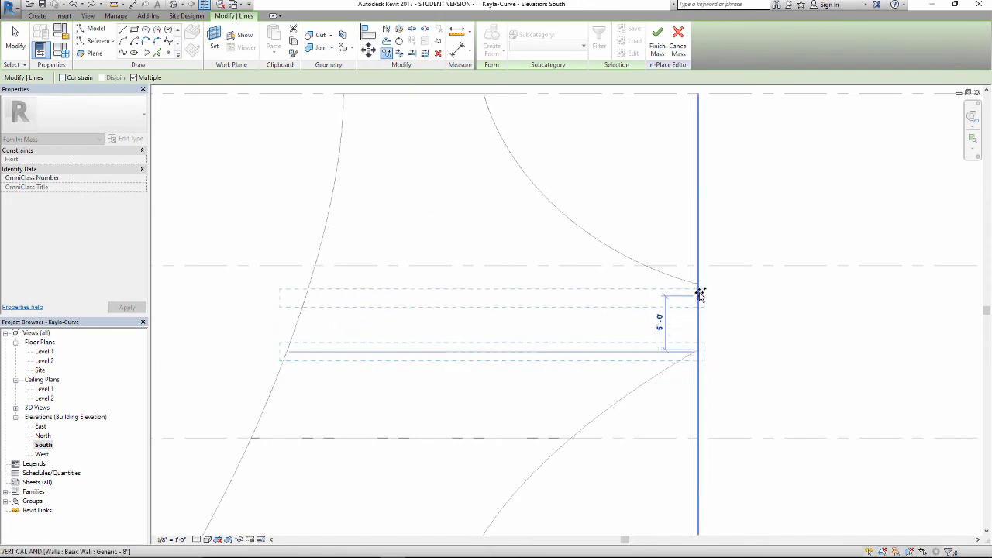
{"action": "left_click", "coordinate": [698, 286]}
{"action": "key", "text": "Escape"}
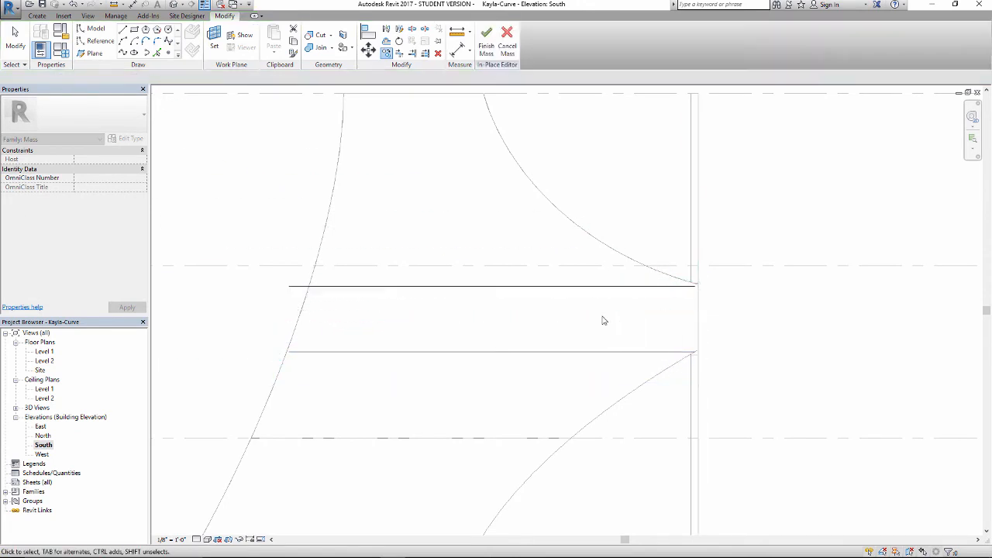
{"action": "scroll", "coordinate": [601, 314], "scroll_direction": "down", "scroll_amount": 2}
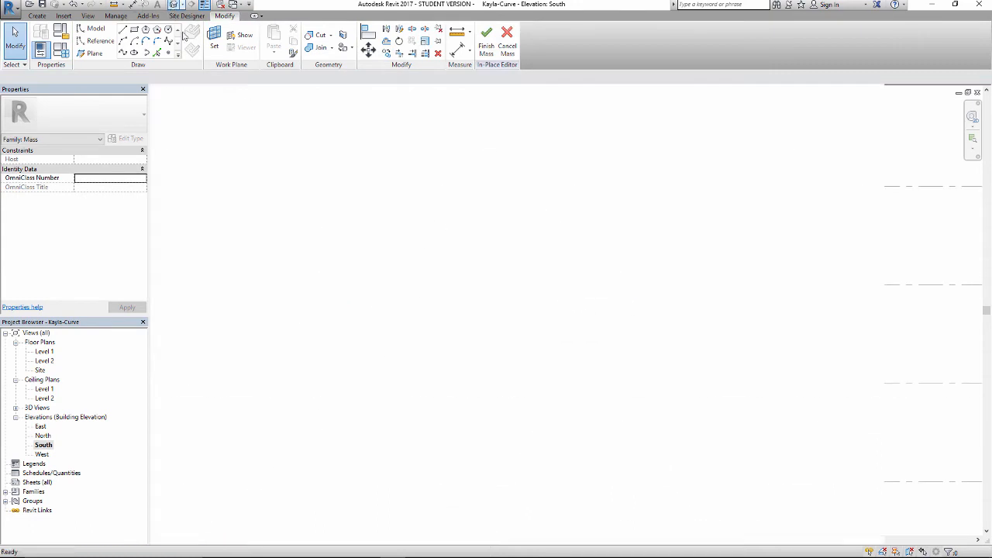
Move the short left end line of the fourth outline horizontally to the wall's curved left edge in 3D
{"action": "left_click", "coordinate": [173, 4]}
{"action": "scroll", "coordinate": [584, 272], "scroll_direction": "up", "scroll_amount": 4}
{"action": "scroll", "coordinate": [625, 267], "scroll_direction": "down", "scroll_amount": 3}
{"action": "middle_click_drag", "start_coordinate": [314, 290], "coordinate": [620, 293], "text": "shift"}
{"action": "scroll", "coordinate": [312, 288], "scroll_direction": "up", "scroll_amount": 3}
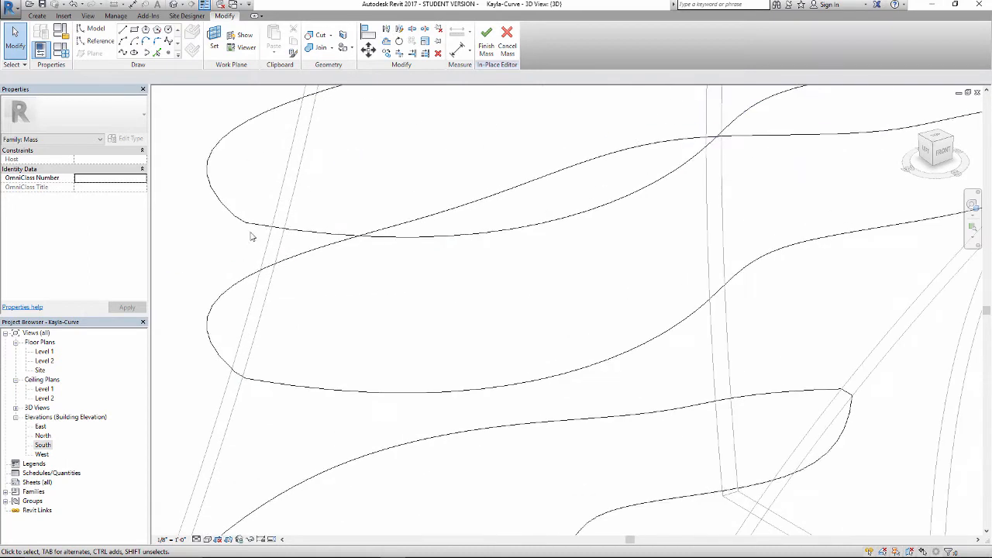
{"action": "left_click", "coordinate": [241, 224]}
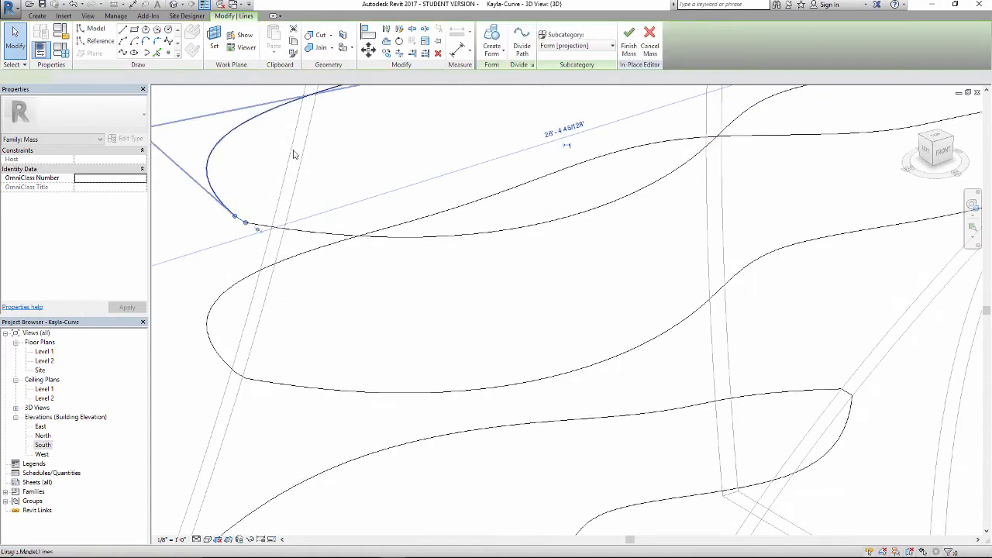
{"action": "left_click", "coordinate": [368, 51]}
{"action": "scroll", "coordinate": [245, 225], "scroll_direction": "up", "scroll_amount": 4}
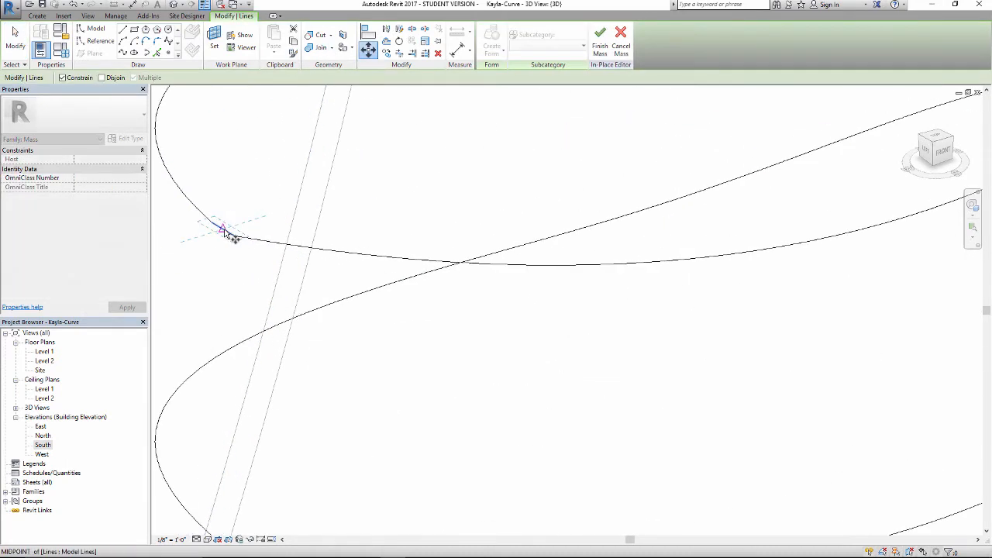
{"action": "left_click", "coordinate": [316, 199]}
{"action": "left_click", "coordinate": [238, 234]}
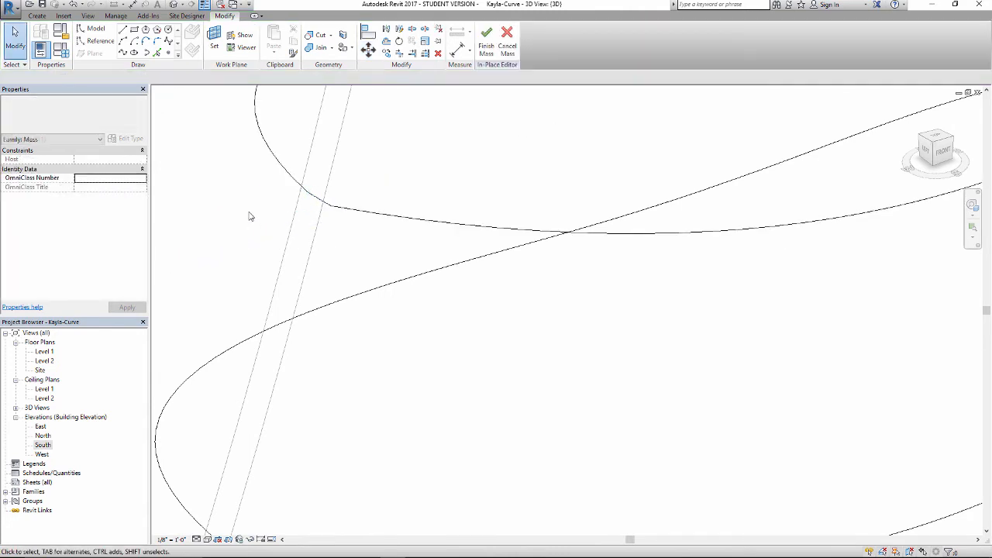
Check that the lines of the fourth outline select as one connected chain, and clear the selection
{"action": "key", "text": "Tab"}
{"action": "left_click", "coordinate": [355, 215]}
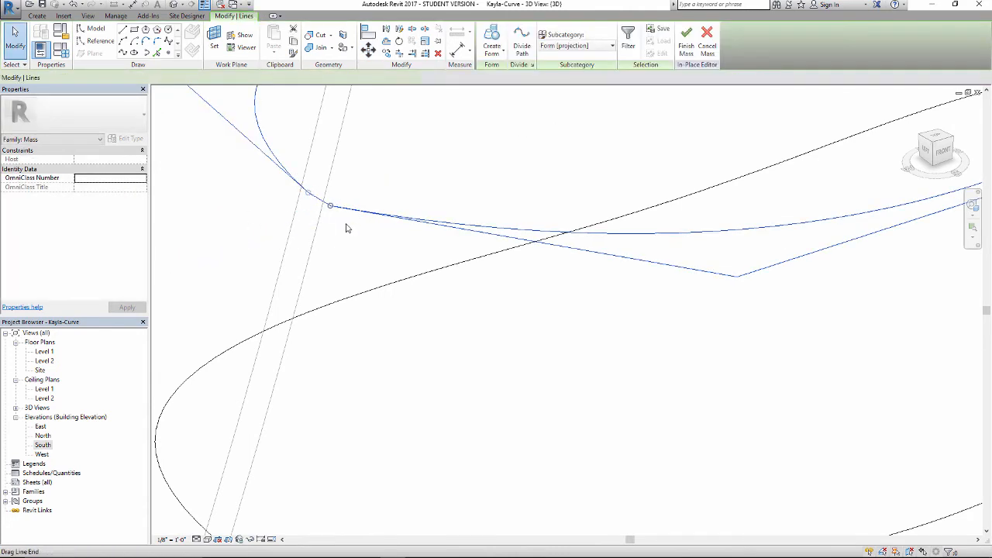
{"action": "left_click", "coordinate": [348, 229]}
{"action": "key", "text": "Tab"}
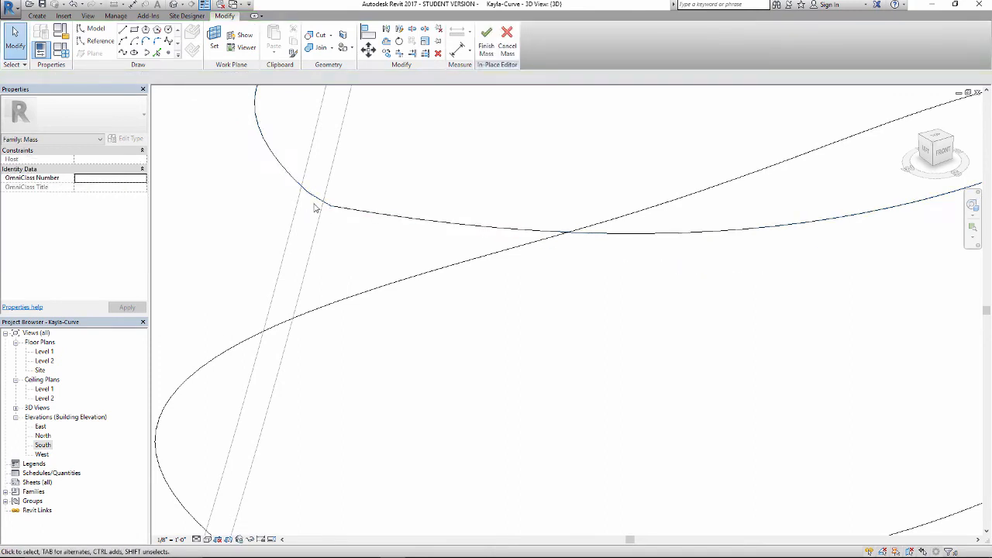
{"action": "middle_click_drag", "start_coordinate": [337, 224], "coordinate": [431, 279], "text": "shift"}
{"action": "left_click", "coordinate": [355, 272]}
{"action": "middle_click_drag", "start_coordinate": [365, 284], "coordinate": [390, 357], "text": "shift"}
{"action": "key", "text": "Escape"}
Reshape the front spline of the fourth outline by moving three of its control points
{"action": "key", "text": "Tab"}
{"action": "left_click", "coordinate": [308, 318]}
{"action": "scroll", "coordinate": [220, 293], "scroll_direction": "up", "scroll_amount": 1}
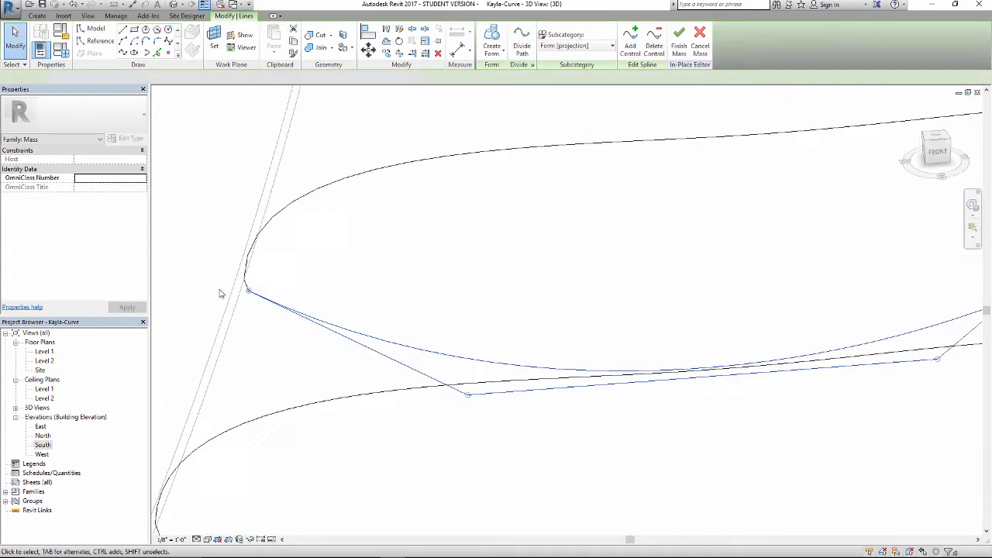
{"action": "scroll", "coordinate": [220, 293], "scroll_direction": "up", "scroll_amount": 3}
{"action": "left_click", "coordinate": [262, 298]}
{"action": "middle_click_drag", "start_coordinate": [288, 313], "coordinate": [512, 410], "text": "shift"}
{"action": "left_click_drag", "start_coordinate": [489, 390], "coordinate": [498, 343]}
{"action": "scroll", "coordinate": [701, 377], "scroll_direction": "down", "scroll_amount": 1}
{"action": "middle_click_drag", "start_coordinate": [701, 376], "coordinate": [523, 382]}
{"action": "left_click_drag", "start_coordinate": [563, 365], "coordinate": [421, 380]}
{"action": "left_click_drag", "start_coordinate": [668, 315], "coordinate": [662, 384]}
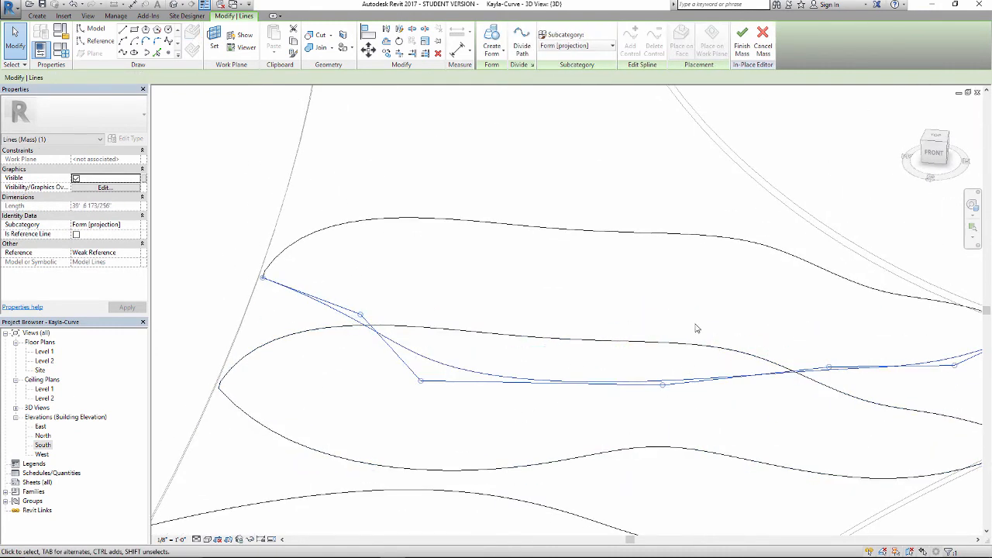
Reshape the back spline of the fourth outline by moving three of its control points
{"action": "left_click", "coordinate": [698, 332]}
{"action": "scroll", "coordinate": [767, 353], "scroll_direction": "down", "scroll_amount": 3}
{"action": "middle_click_drag", "start_coordinate": [772, 355], "coordinate": [659, 378], "text": "shift"}
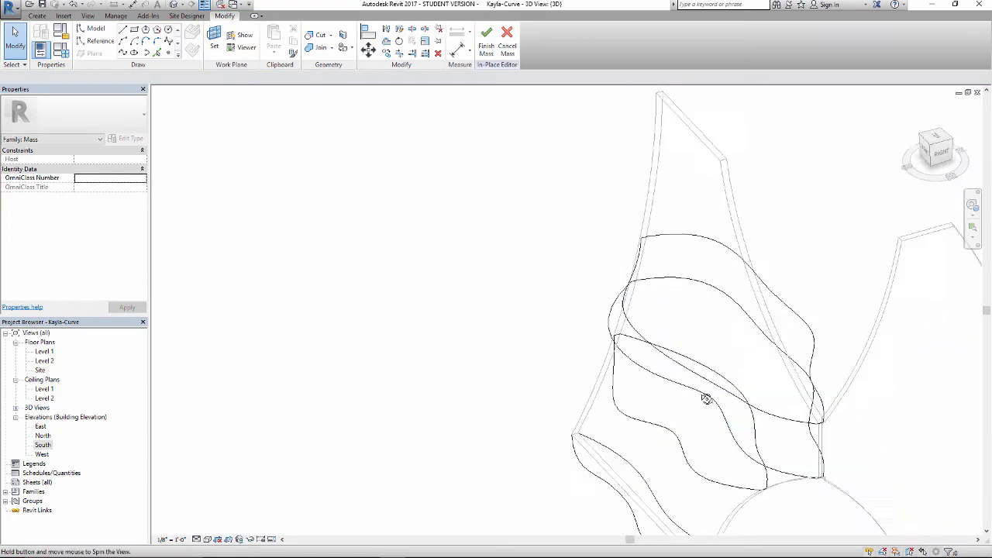
{"action": "middle_click_drag", "start_coordinate": [742, 398], "coordinate": [837, 356], "text": "shift"}
{"action": "left_click", "coordinate": [833, 356]}
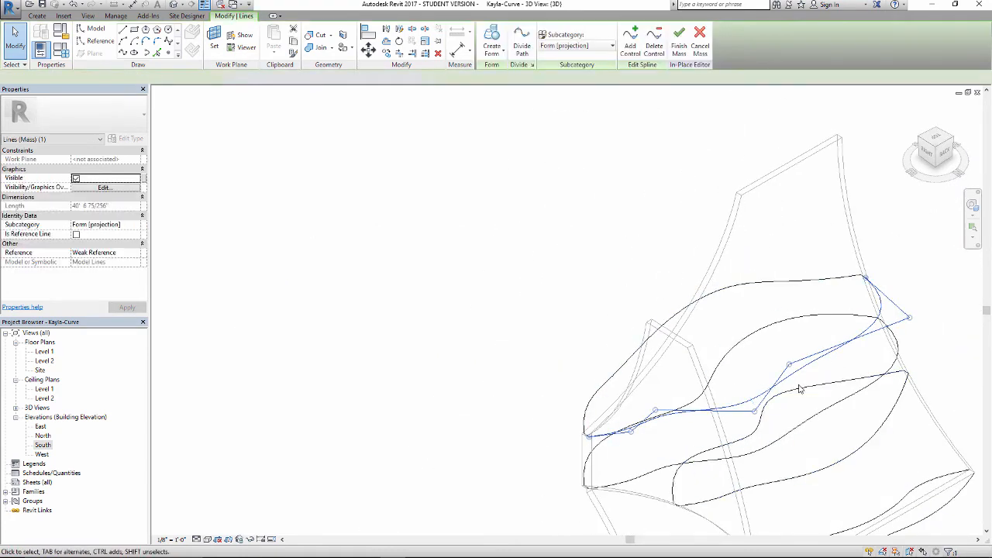
{"action": "left_click_drag", "start_coordinate": [790, 372], "coordinate": [894, 382]}
{"action": "left_click", "coordinate": [545, 294]}
{"action": "middle_click_drag", "start_coordinate": [545, 295], "coordinate": [698, 387], "text": "shift"}
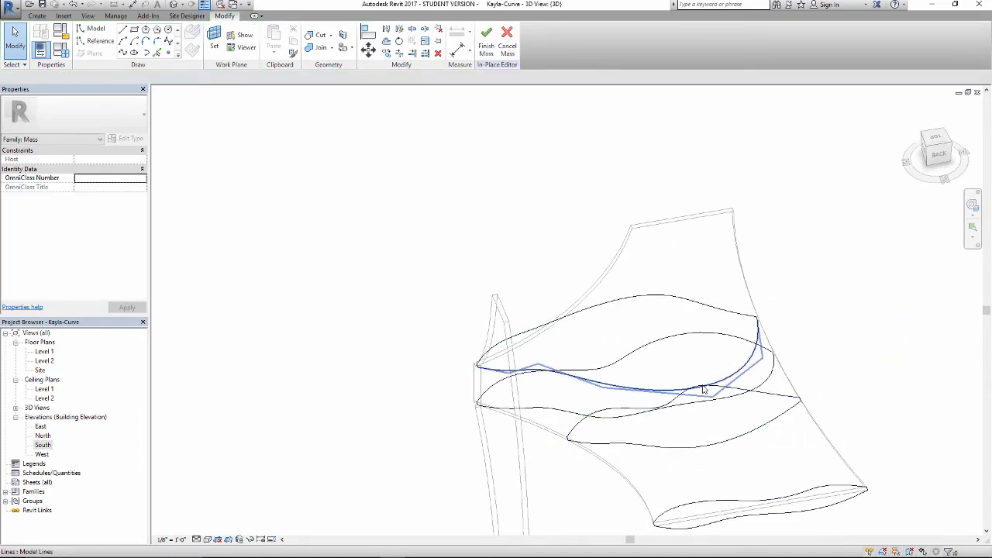
{"action": "left_click", "coordinate": [703, 389]}
{"action": "left_click_drag", "start_coordinate": [712, 396], "coordinate": [685, 353]}
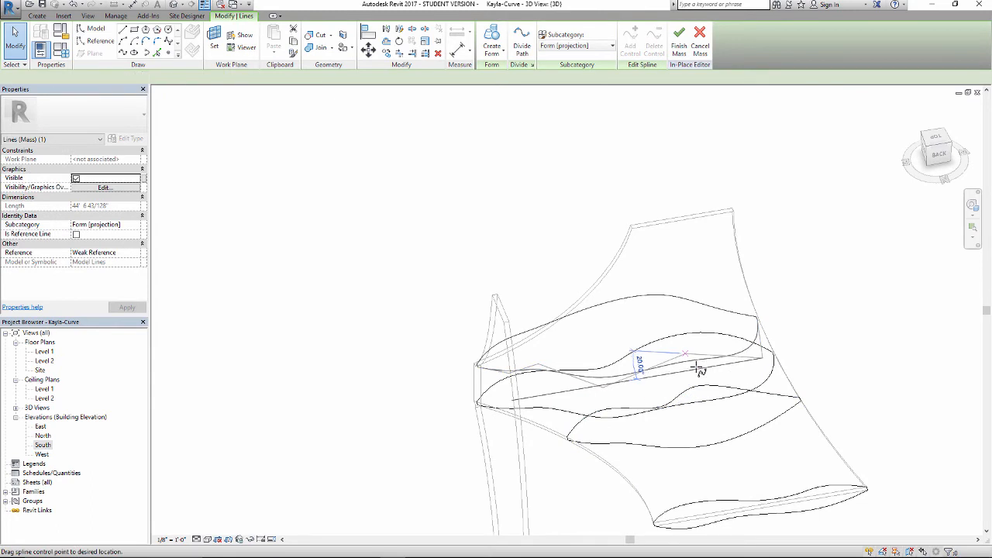
{"action": "left_click", "coordinate": [399, 256]}
{"action": "scroll", "coordinate": [387, 269], "scroll_direction": "down", "scroll_amount": 2}
{"action": "middle_click_drag", "start_coordinate": [388, 270], "coordinate": [522, 334], "text": "shift"}
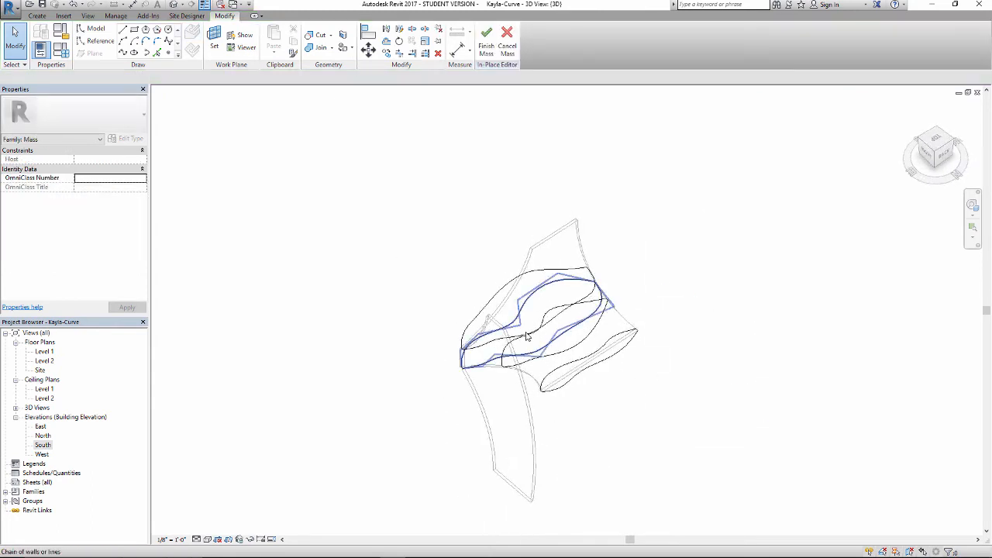
{"action": "left_click", "coordinate": [535, 339]}
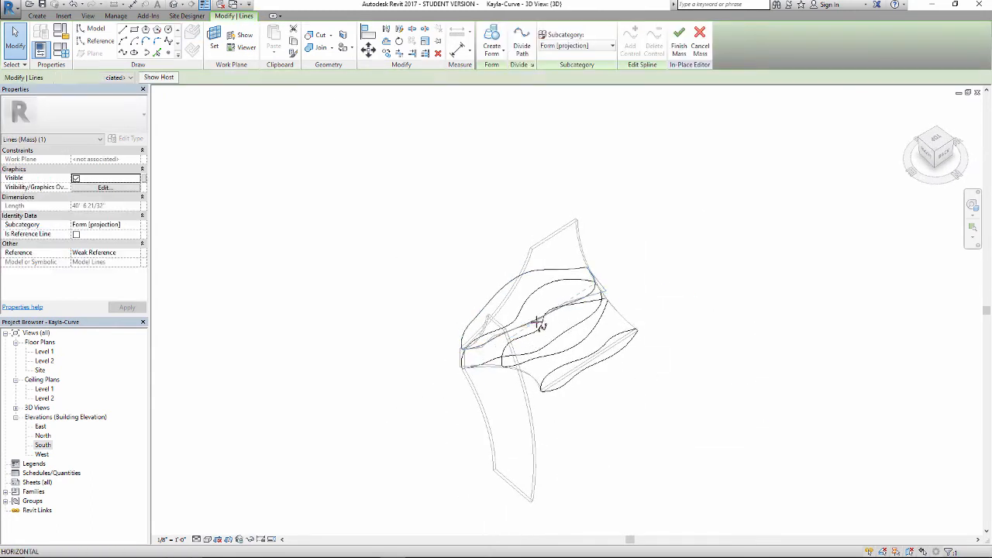
{"action": "left_click", "coordinate": [435, 290]}
{"action": "middle_click_drag", "start_coordinate": [416, 279], "coordinate": [448, 277], "text": "shift"}
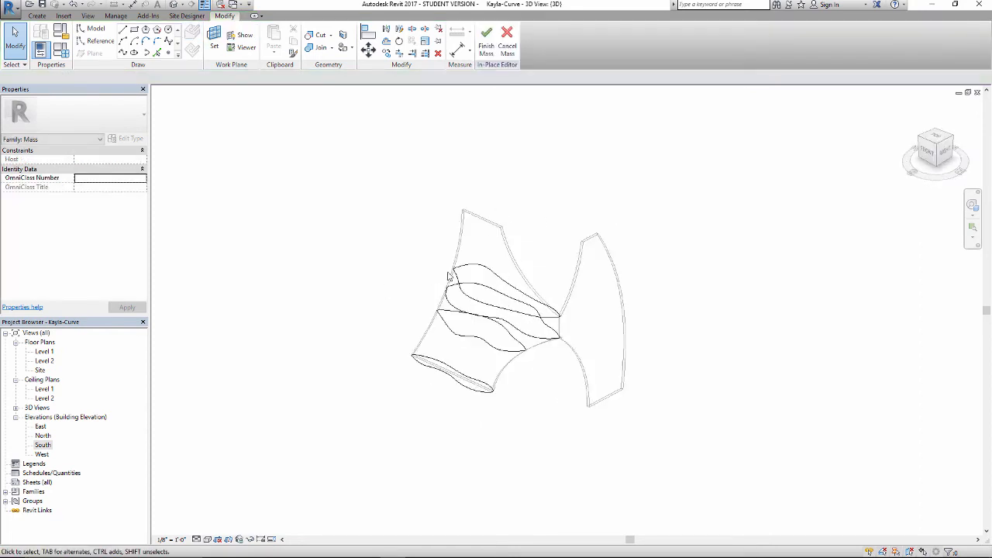
Copy the whole fourth outline up to the wall's top at Level 4 in the South elevation, with Constrain turned off
{"action": "left_click", "coordinate": [487, 273]}
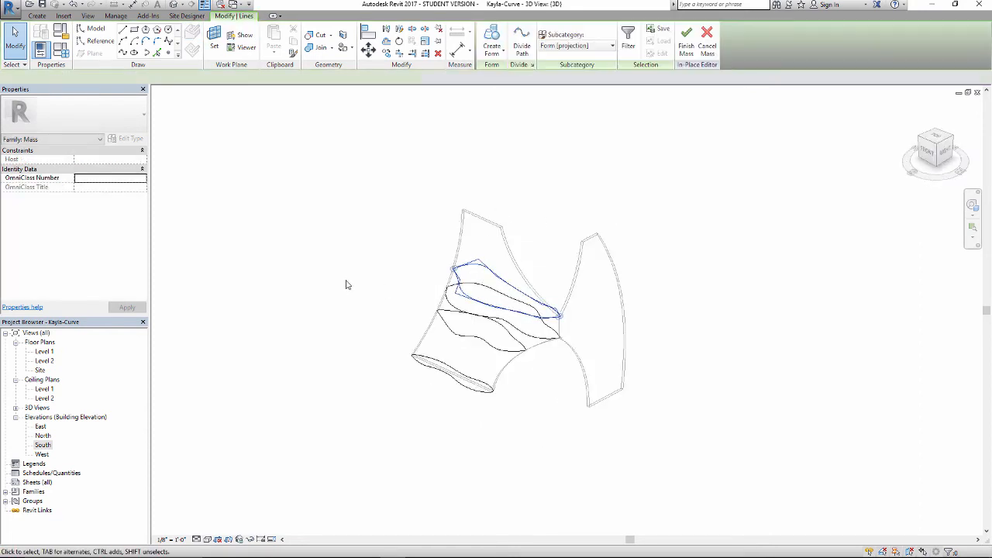
{"action": "double_click", "coordinate": [43, 446]}
{"action": "scroll", "coordinate": [434, 264], "scroll_direction": "up", "scroll_amount": 2}
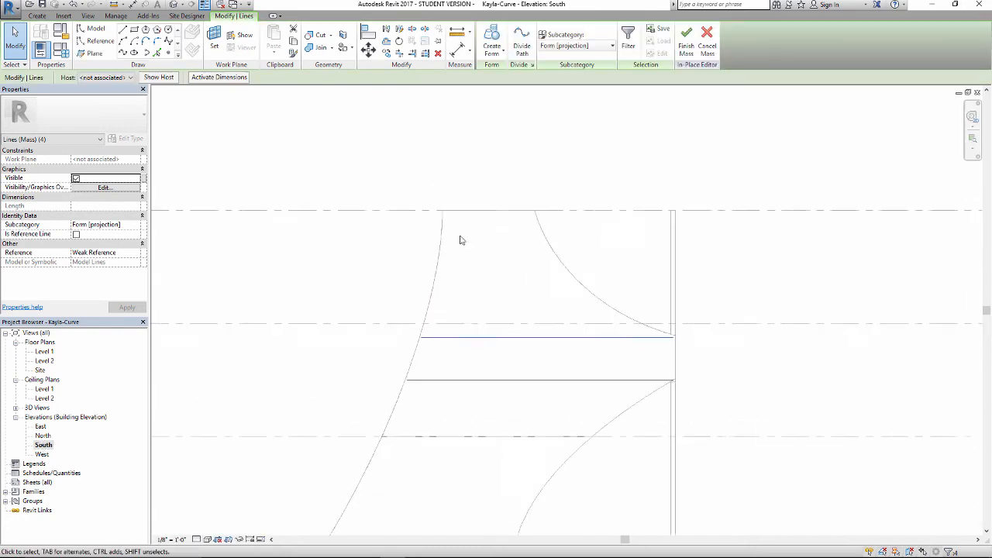
{"action": "left_click", "coordinate": [385, 53]}
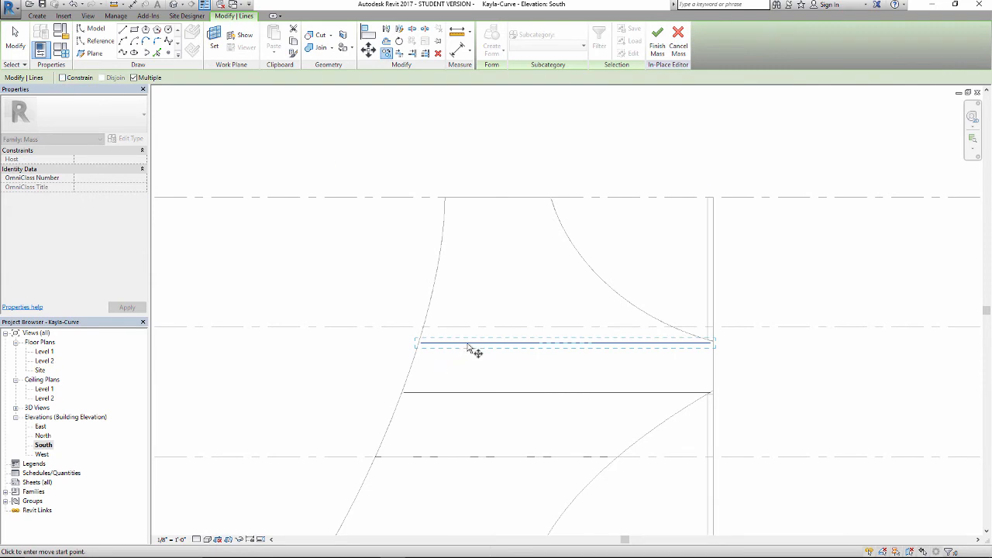
{"action": "left_click", "coordinate": [404, 197]}
{"action": "left_click", "coordinate": [389, 255]}
{"action": "middle_click_drag", "start_coordinate": [413, 243], "coordinate": [406, 269]}
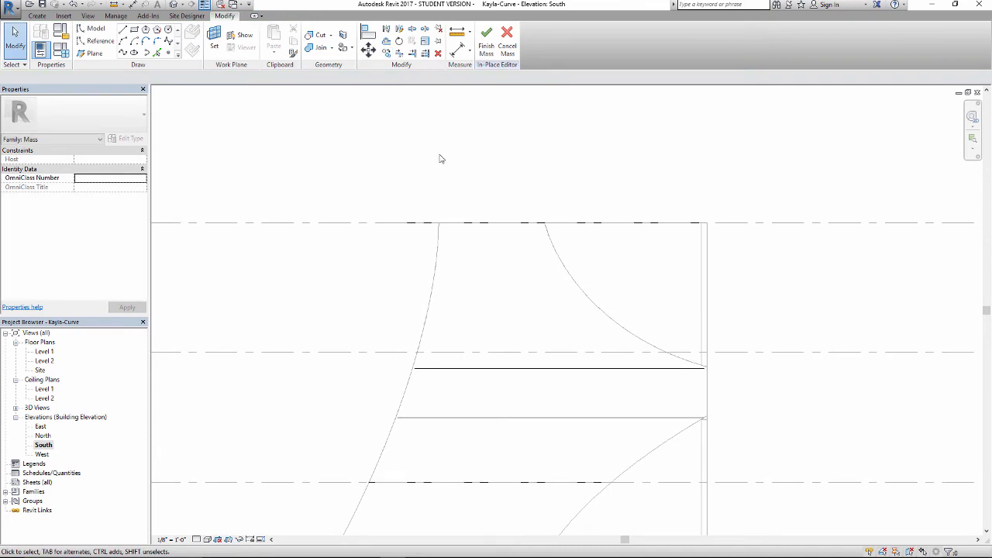
Move the short left end line of the top outline horizontally to the wall's upper left corner in 3D
{"action": "left_click", "coordinate": [175, 6]}
{"action": "scroll", "coordinate": [574, 276], "scroll_direction": "up", "scroll_amount": 3}
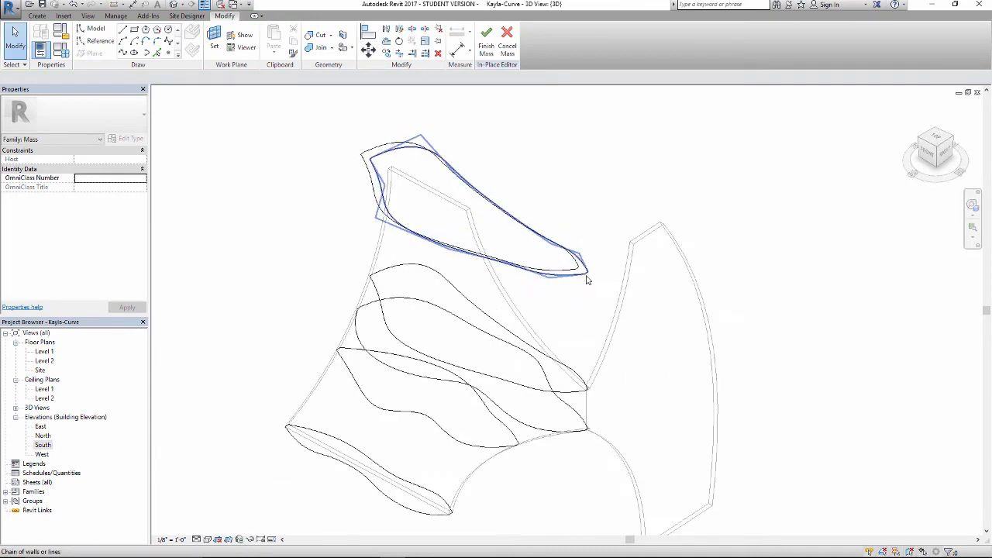
{"action": "left_click", "coordinate": [587, 278]}
{"action": "left_click", "coordinate": [479, 224]}
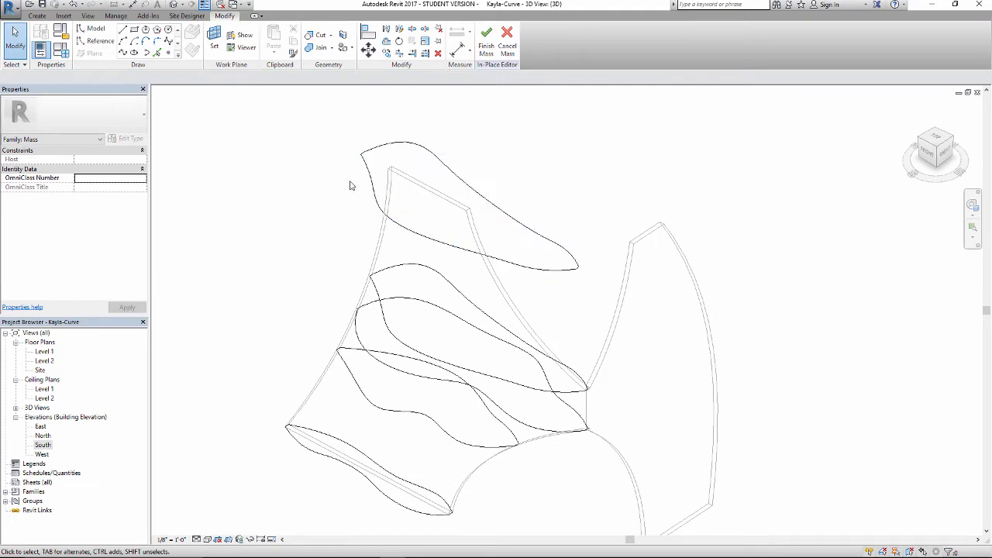
{"action": "scroll", "coordinate": [350, 190], "scroll_direction": "up", "scroll_amount": 5}
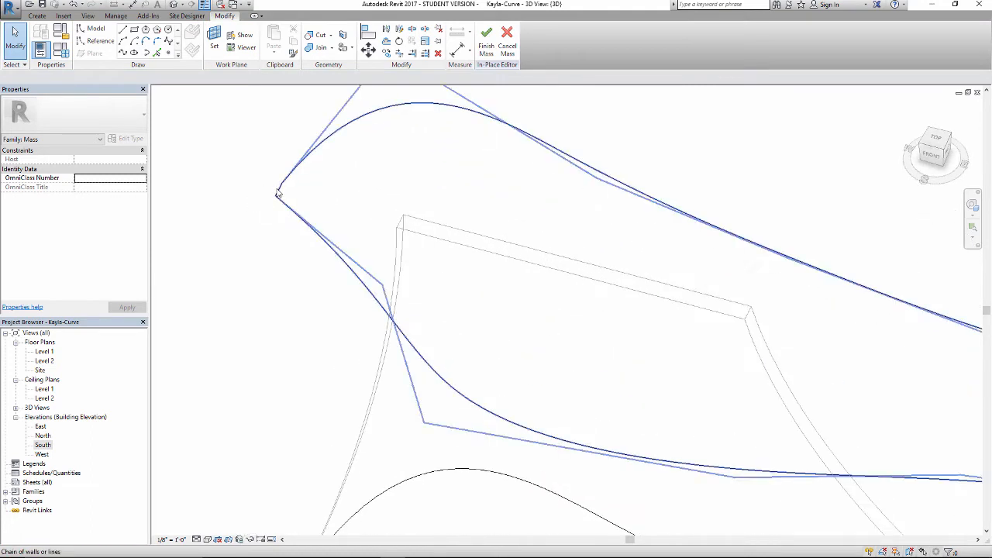
{"action": "left_click", "coordinate": [277, 194]}
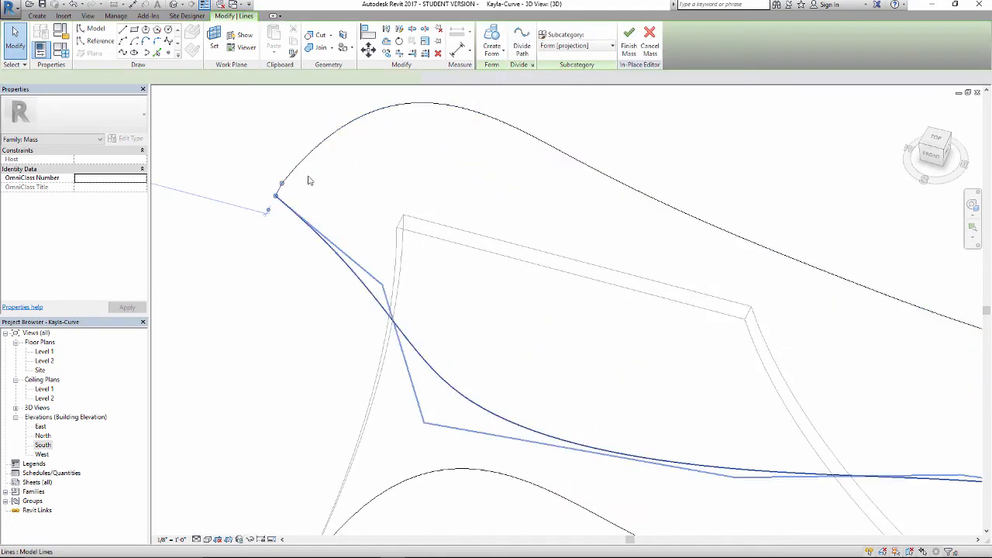
{"action": "left_click", "coordinate": [369, 50]}
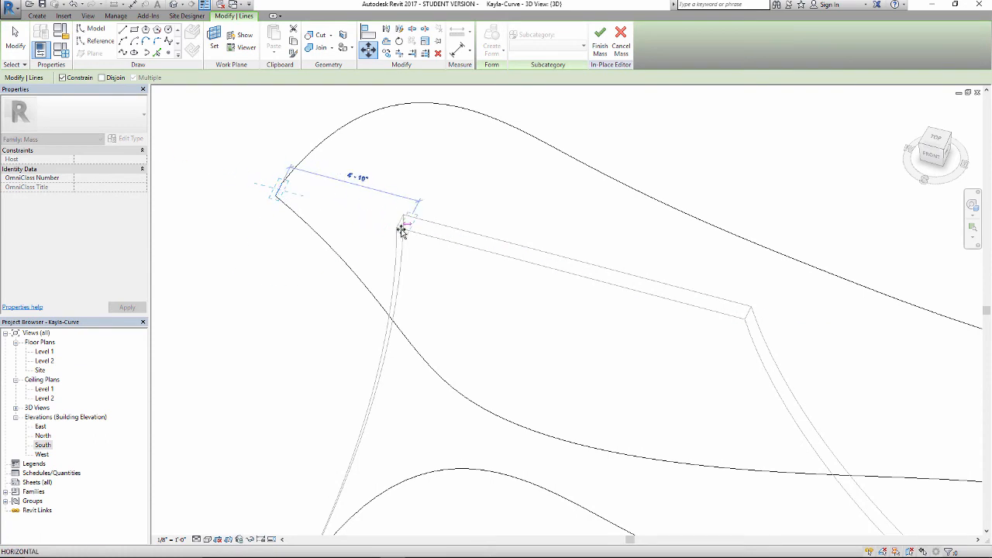
{"action": "key", "text": "Escape"}
{"action": "key", "text": "Escape"}
Move the short right end line of the top outline horizontally to the wall's upper right corner
{"action": "middle_click_drag", "start_coordinate": [388, 215], "coordinate": [713, 349], "text": "shift"}
{"action": "left_click", "coordinate": [721, 352]}
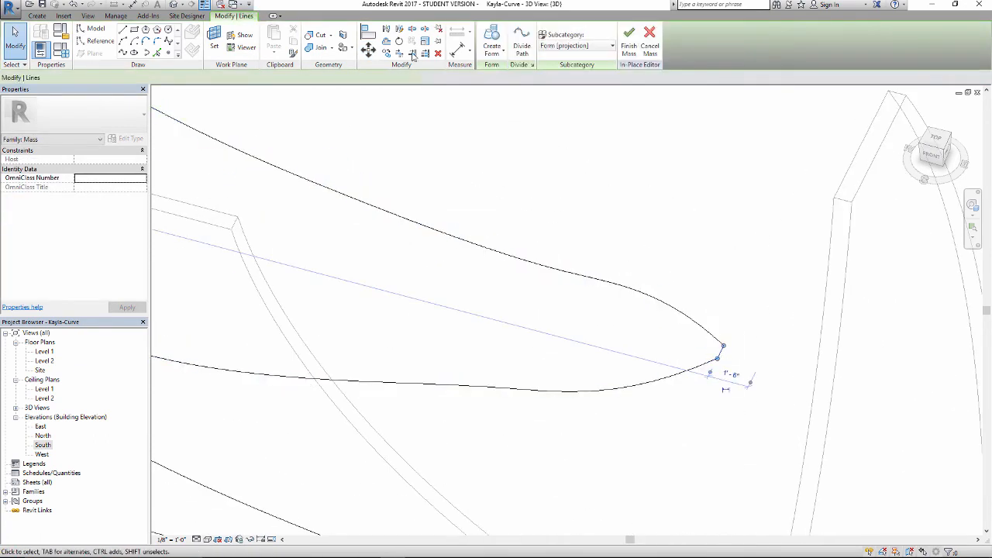
{"action": "key", "text": "m"}
{"action": "key", "text": "v"}
{"action": "left_click", "coordinate": [721, 348]}
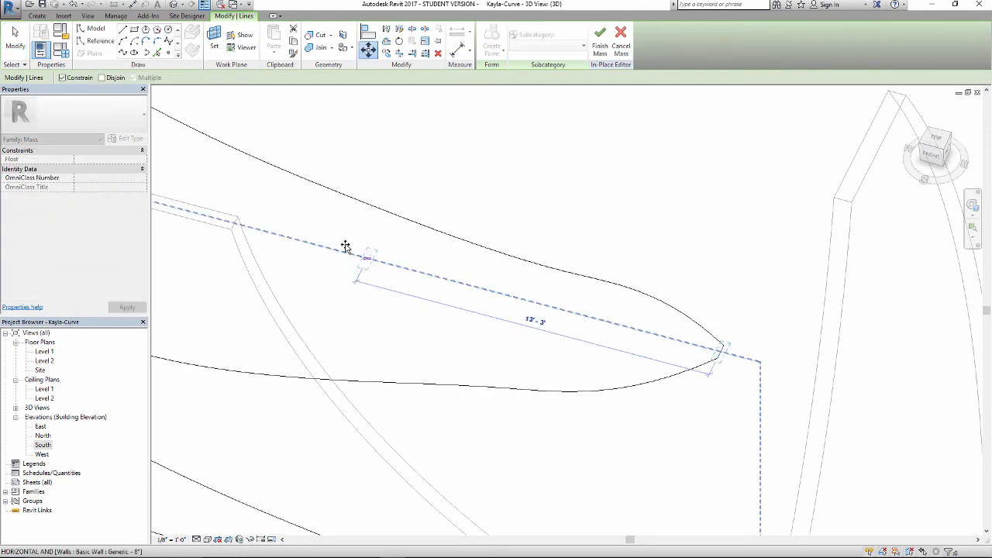
{"action": "left_click", "coordinate": [241, 229]}
{"action": "middle_click_drag", "start_coordinate": [232, 221], "coordinate": [423, 261], "text": "shift"}
{"action": "key", "text": "Escape"}
Reshape the front and back splines of the top outline by moving their control points
{"action": "left_click", "coordinate": [401, 256]}
{"action": "key", "text": "Escape"}
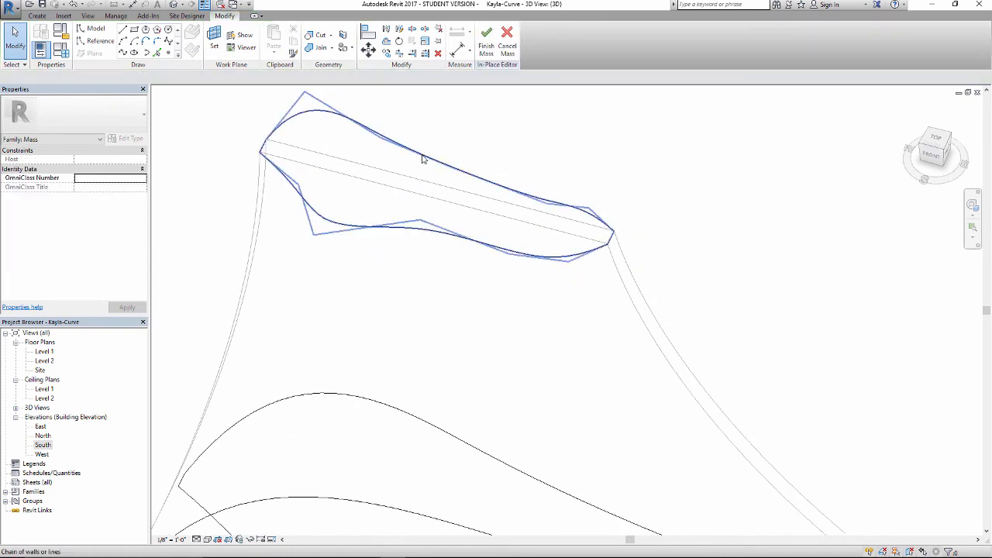
{"action": "left_click", "coordinate": [423, 159]}
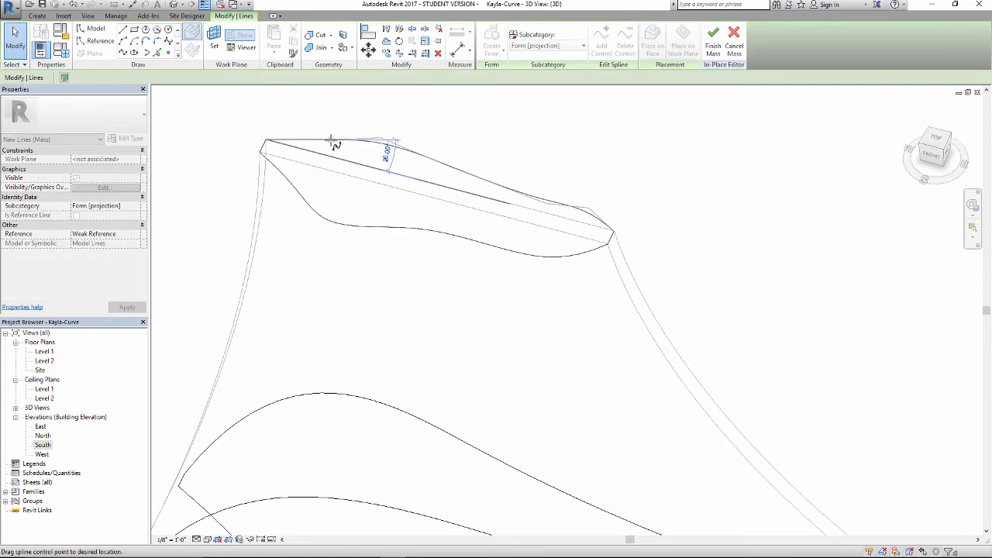
{"action": "key", "text": "Escape"}
Try to loft a form through all five closed outlines, from the wall's base up to its top
{"action": "middle_click_drag", "start_coordinate": [518, 155], "coordinate": [516, 230], "text": "shift"}
{"action": "left_click", "coordinate": [500, 468]}
{"action": "left_click", "coordinate": [527, 379], "text": "ctrl"}
{"action": "left_click", "coordinate": [543, 337], "text": "ctrl"}
{"action": "left_click", "coordinate": [458, 277], "text": "ctrl"}
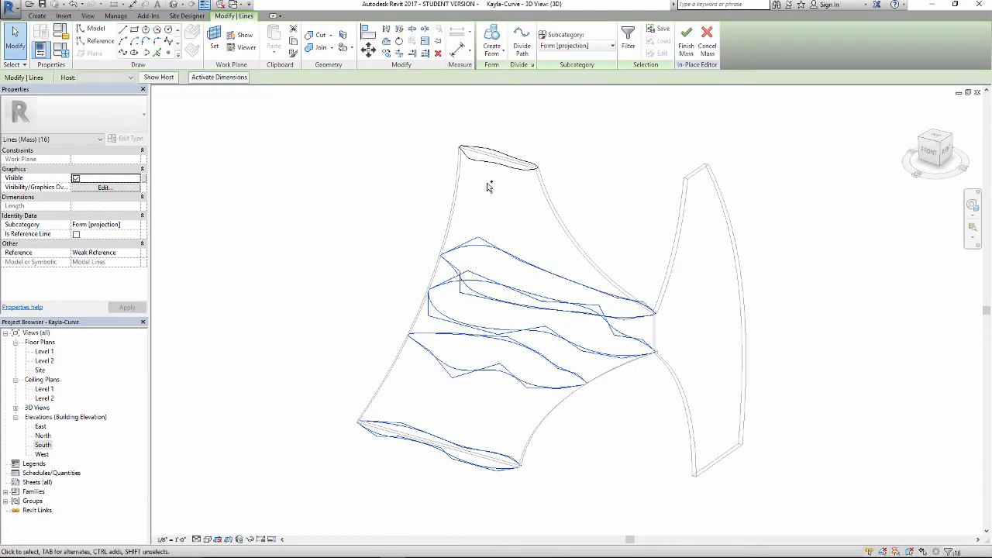
{"action": "left_click", "coordinate": [491, 38]}
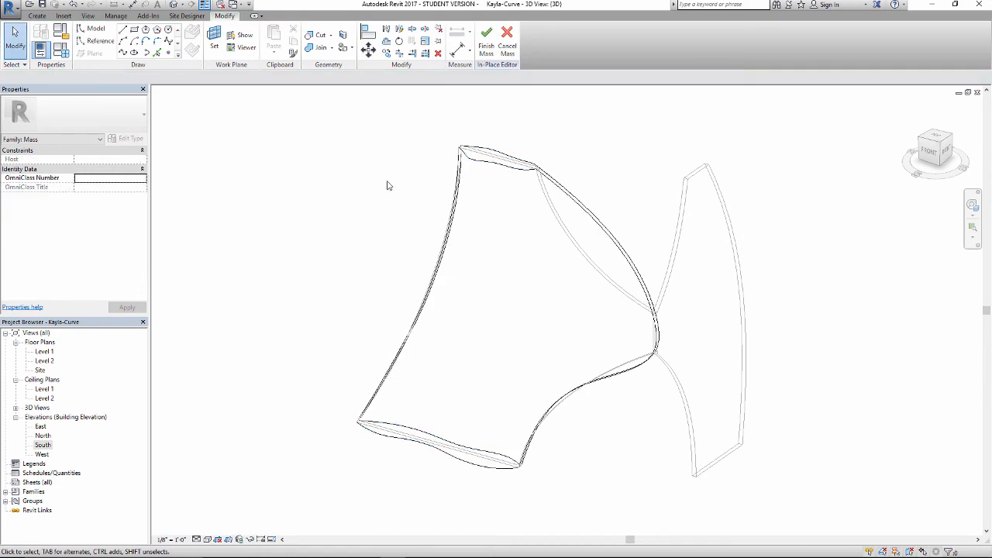
Compare the lofted form's outer edges with the wall's curved edges from several angles, and undo the form
{"action": "middle_click_drag", "start_coordinate": [362, 284], "coordinate": [423, 352], "text": "shift"}
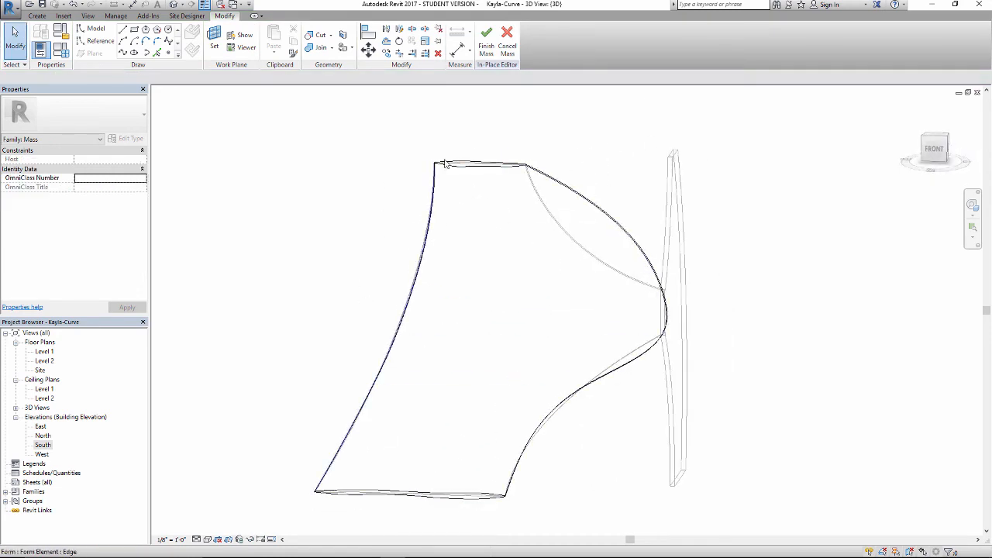
{"action": "middle_click_drag", "start_coordinate": [560, 406], "coordinate": [527, 358], "text": "shift"}
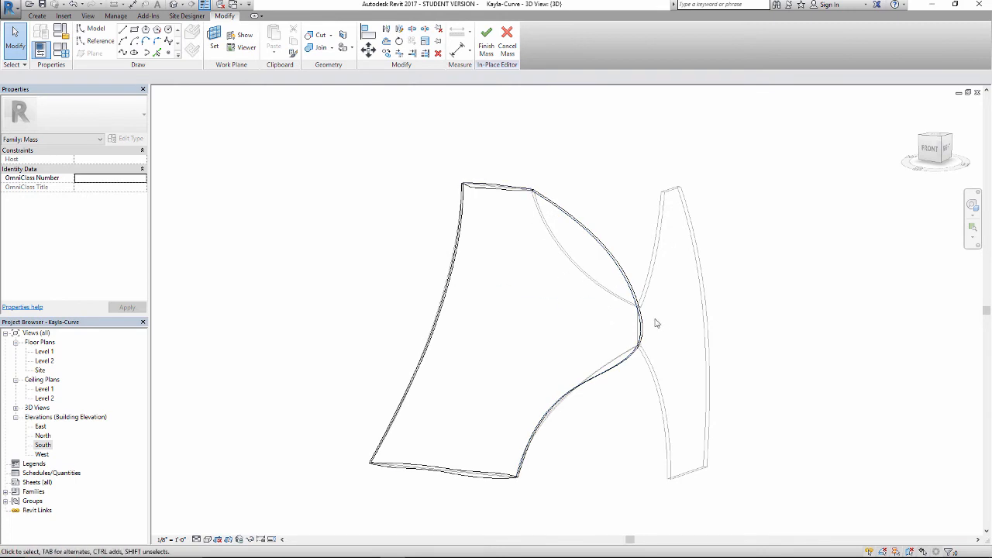
{"action": "middle_click_drag", "start_coordinate": [523, 292], "coordinate": [525, 300], "text": "shift"}
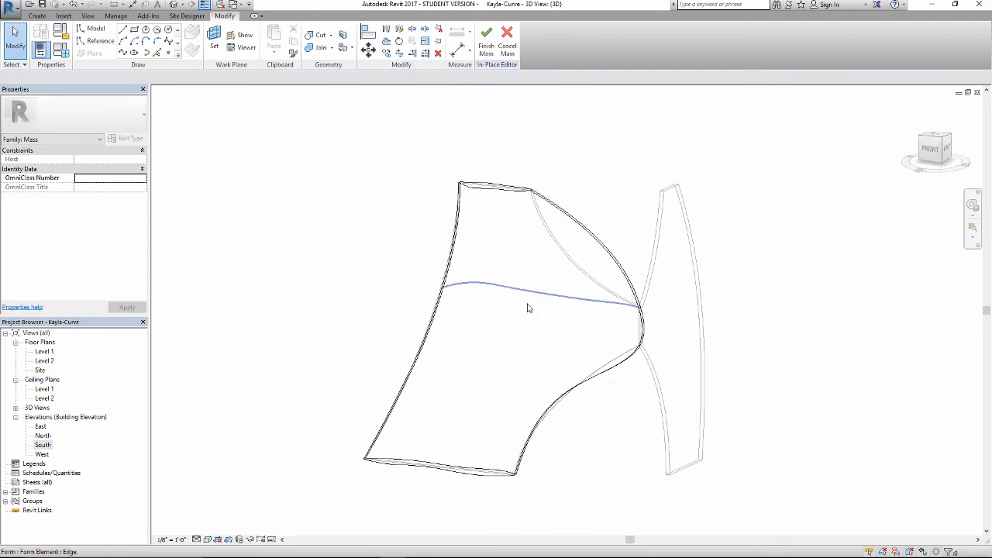
{"action": "middle_click_drag", "start_coordinate": [504, 224], "coordinate": [488, 217], "text": "shift"}
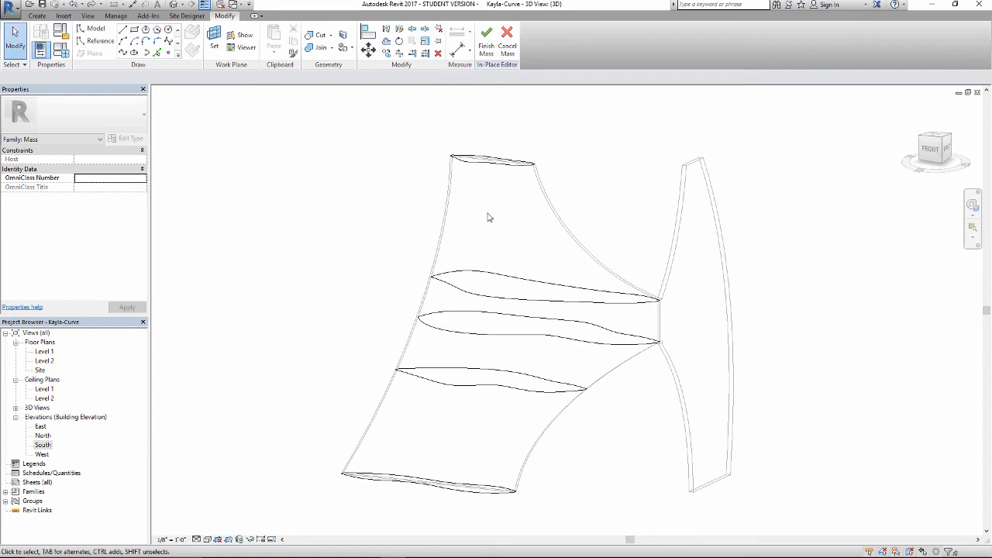
Copy the top outline straight down to between the top two levels in the South elevation, with Constrain turned off
{"action": "left_click", "coordinate": [501, 169]}
{"action": "double_click", "coordinate": [43, 445]}
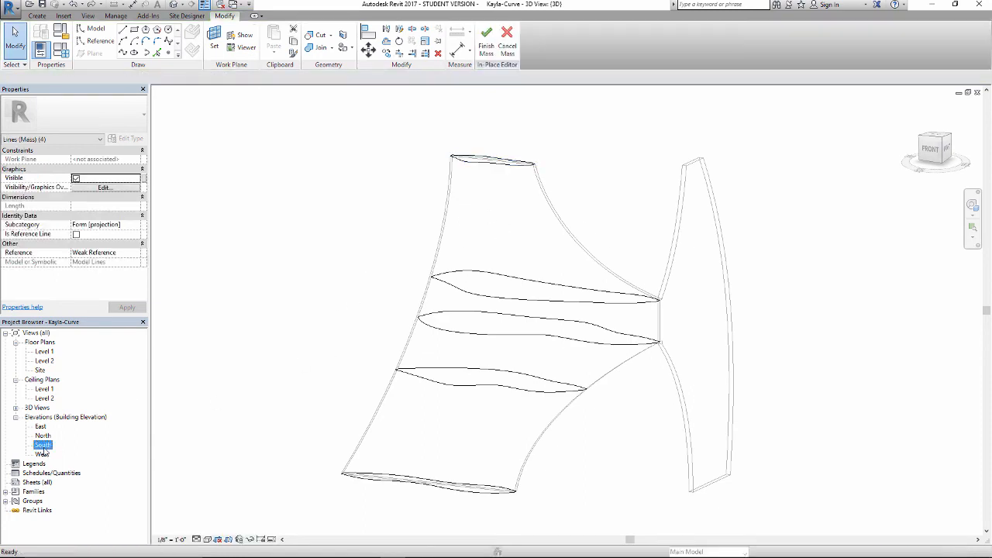
{"action": "left_click", "coordinate": [387, 53]}
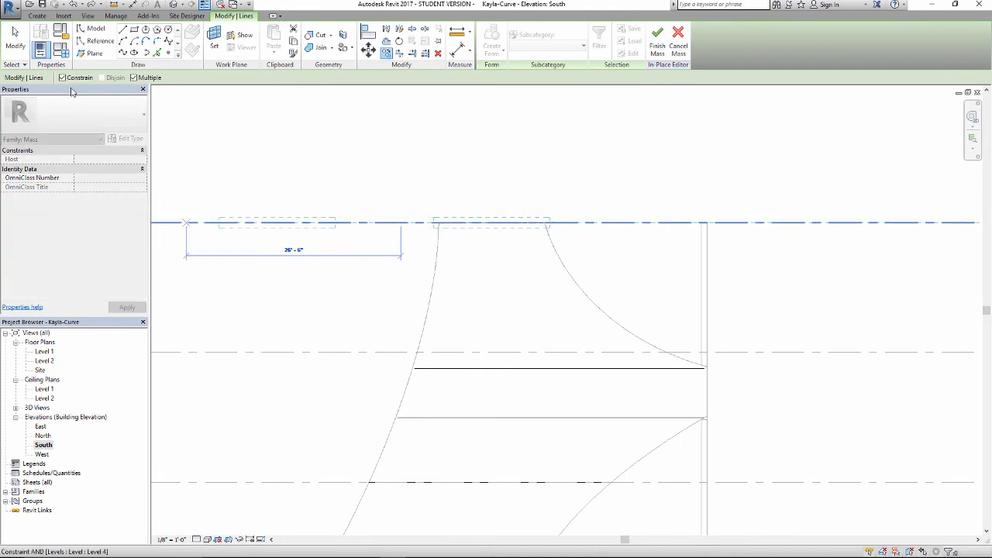
{"action": "left_click", "coordinate": [402, 223]}
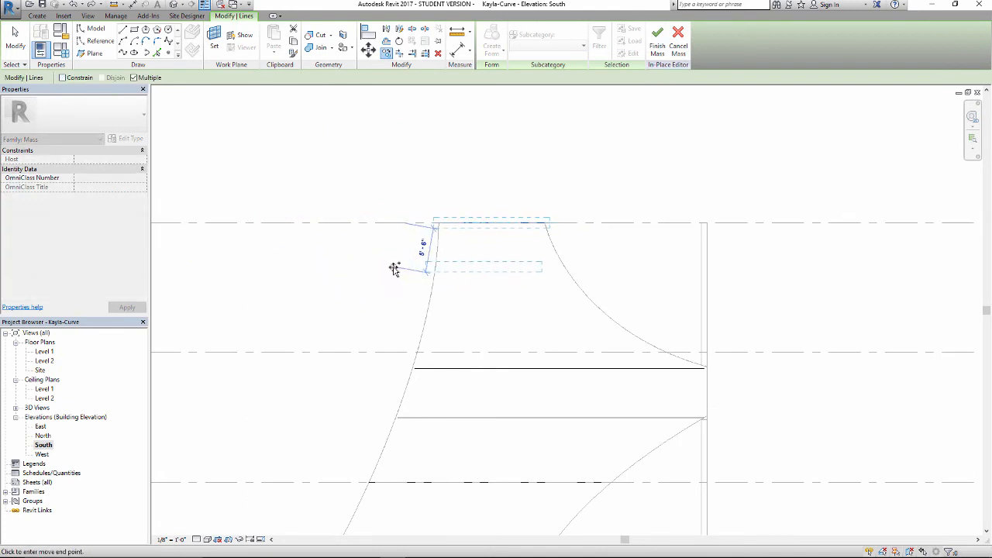
{"action": "left_click", "coordinate": [437, 322]}
{"action": "scroll", "coordinate": [493, 293], "scroll_direction": "down", "scroll_amount": 2}
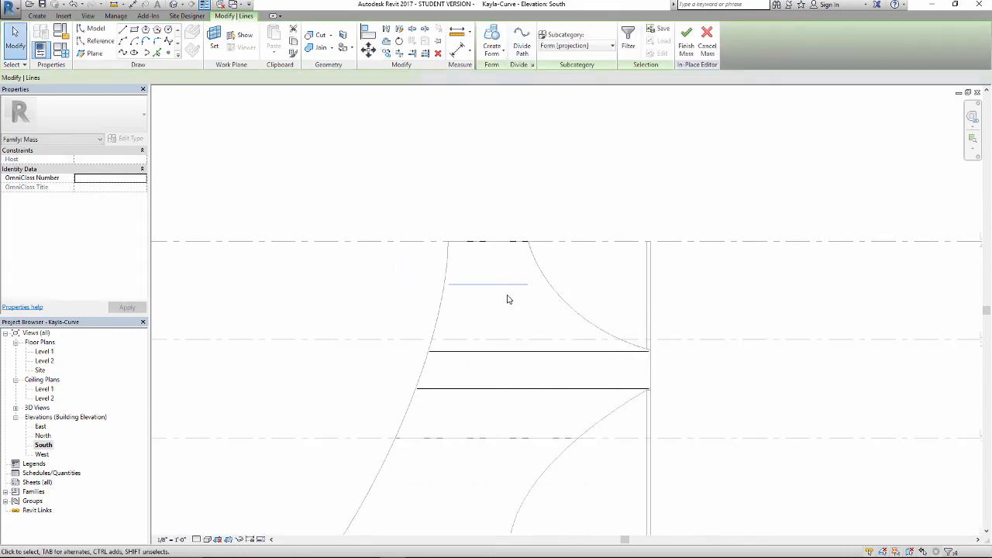
Move the short right end line of the newly copied outline horizontally to the wall's right curved edge in 3D
{"action": "left_click", "coordinate": [175, 5]}
{"action": "scroll", "coordinate": [551, 205], "scroll_direction": "up", "scroll_amount": 5}
{"action": "left_click", "coordinate": [550, 206]}
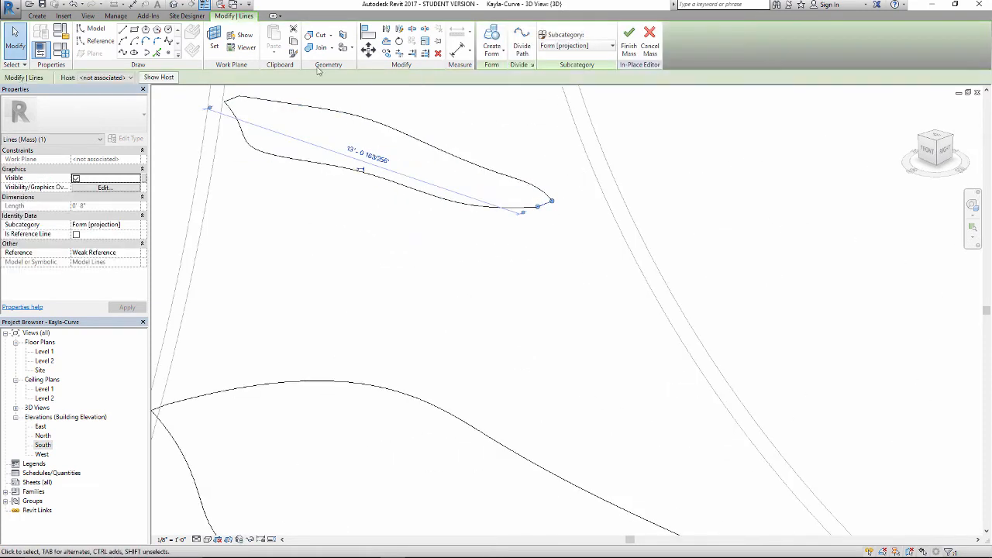
{"action": "left_click", "coordinate": [370, 54]}
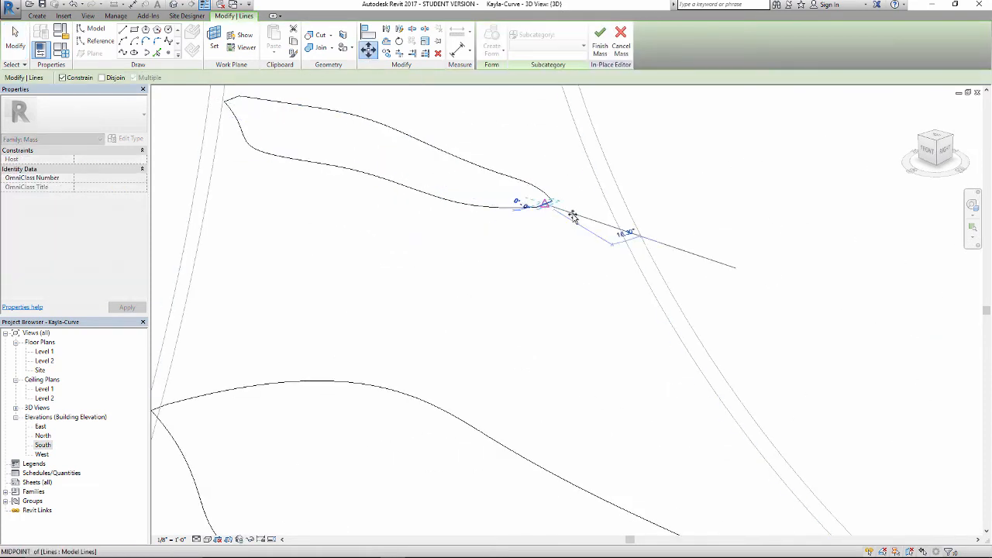
{"action": "left_click", "coordinate": [626, 237]}
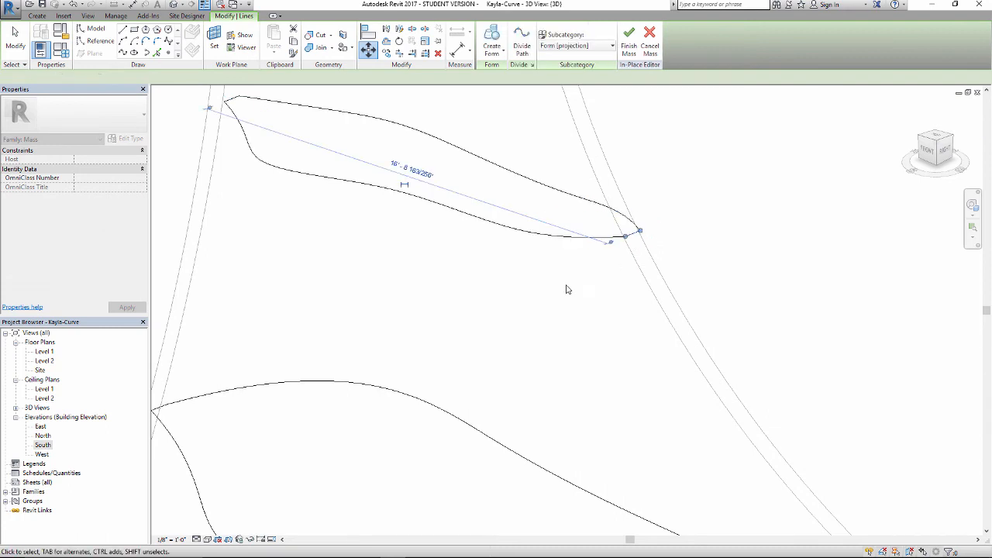
{"action": "left_click", "coordinate": [482, 279]}
Move the short left end line of the newly copied outline horizontally to the wall's left curved edge
{"action": "scroll", "coordinate": [480, 279], "scroll_direction": "down", "scroll_amount": 2}
{"action": "middle_click_drag", "start_coordinate": [481, 279], "coordinate": [454, 307], "text": "shift"}
{"action": "scroll", "coordinate": [426, 314], "scroll_direction": "up", "scroll_amount": 5}
{"action": "left_click", "coordinate": [434, 312]}
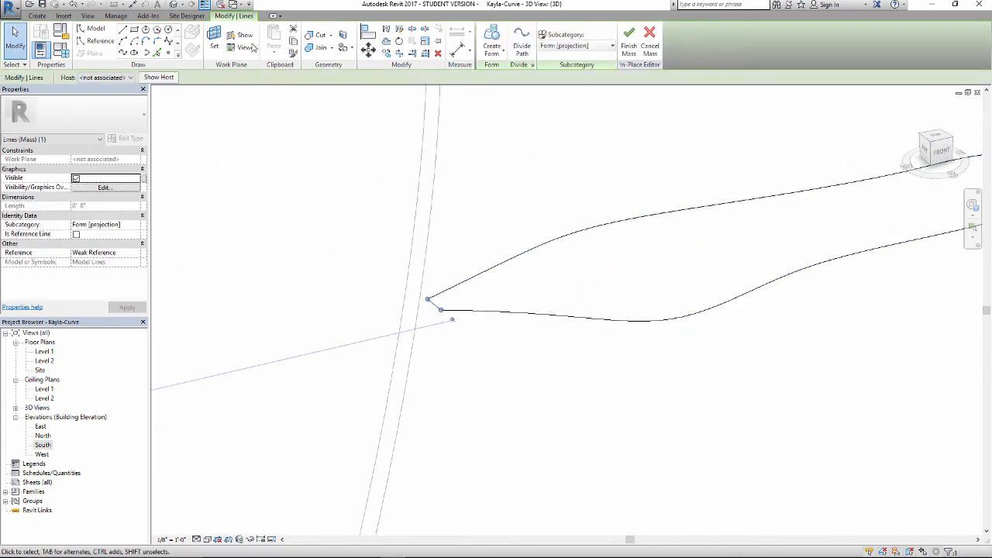
{"action": "key", "text": "m"}
{"action": "key", "text": "v"}
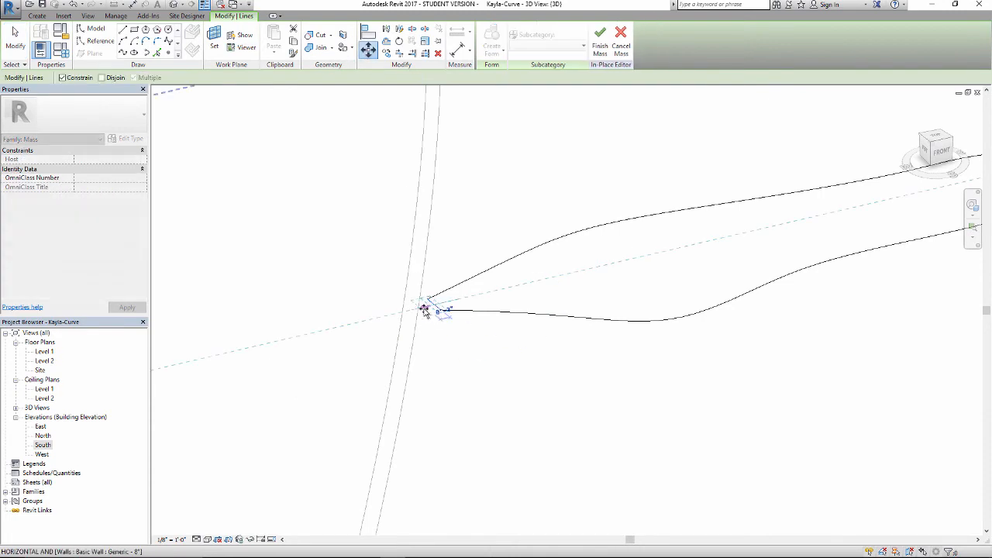
{"action": "left_click", "coordinate": [414, 312]}
{"action": "key", "text": "Escape"}
Loft a form through all six closed outlines, from the wall's base up to its top
{"action": "scroll", "coordinate": [364, 270], "scroll_direction": "down", "scroll_amount": 4}
{"action": "middle_click_drag", "start_coordinate": [364, 271], "coordinate": [513, 308], "text": "shift"}
{"action": "mouse_move", "coordinate": [679, 475]}
{"action": "middle_mouse_down", "text": "shift"}
{"action": "mouse_move", "coordinate": [664, 436]}
{"action": "mouse_move", "coordinate": [696, 481]}
{"action": "middle_mouse_up", "text": "shift"}
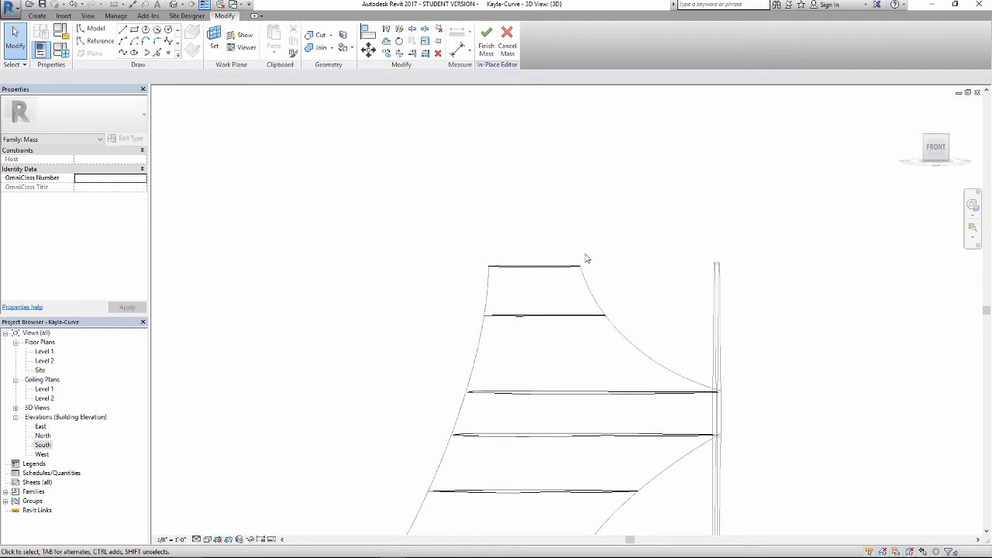
{"action": "middle_click_drag", "start_coordinate": [671, 345], "coordinate": [565, 488], "text": "shift"}
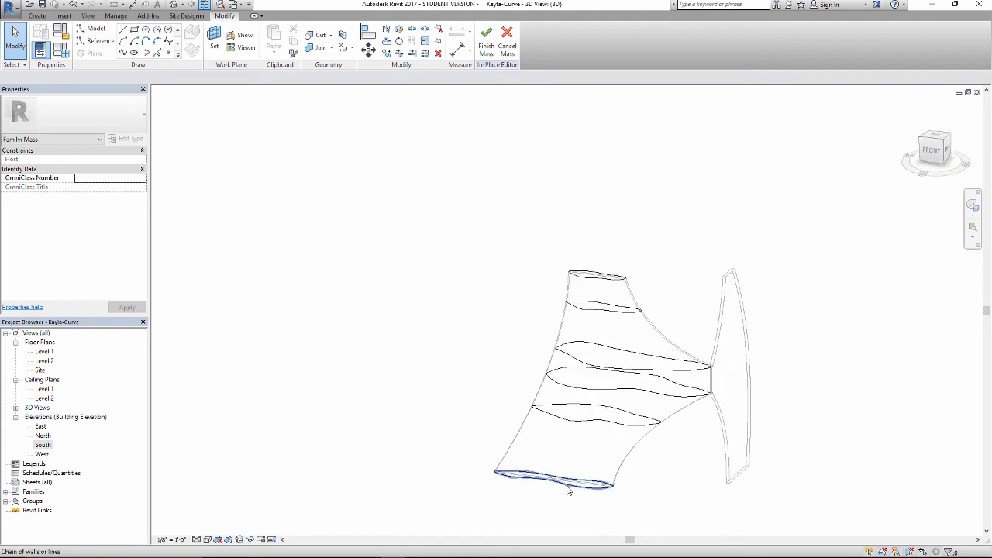
{"action": "left_click", "coordinate": [565, 486]}
{"action": "left_click", "coordinate": [591, 419]}
{"action": "left_click", "coordinate": [616, 372], "text": "ctrl"}
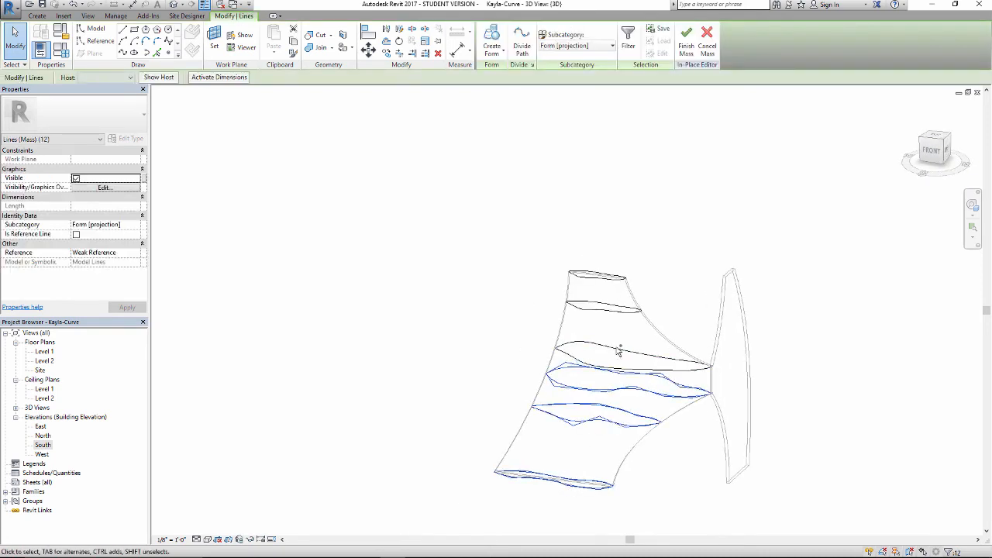
{"action": "left_click", "coordinate": [591, 304], "text": "ctrl"}
{"action": "left_click", "coordinate": [595, 276], "text": "ctrl"}
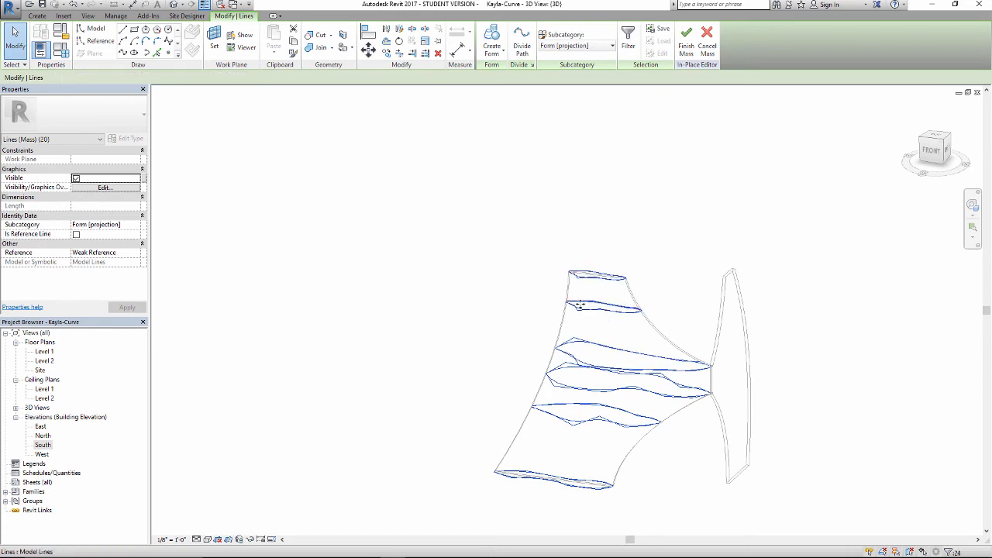
{"action": "middle_click_drag", "start_coordinate": [535, 298], "coordinate": [469, 295], "text": "shift"}
{"action": "scroll", "coordinate": [619, 379], "scroll_direction": "up", "scroll_amount": 2}
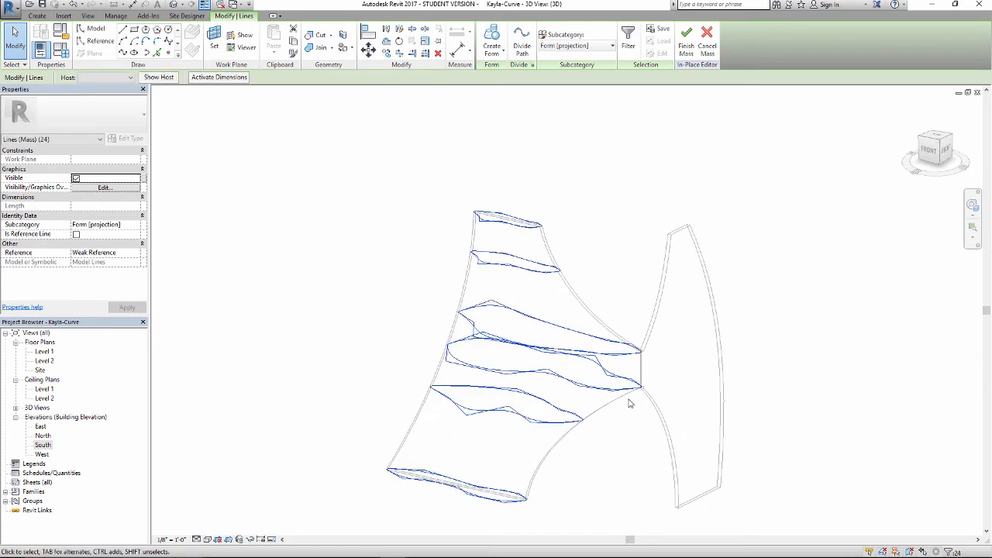
{"action": "middle_click_drag", "start_coordinate": [584, 363], "coordinate": [563, 277], "text": "shift"}
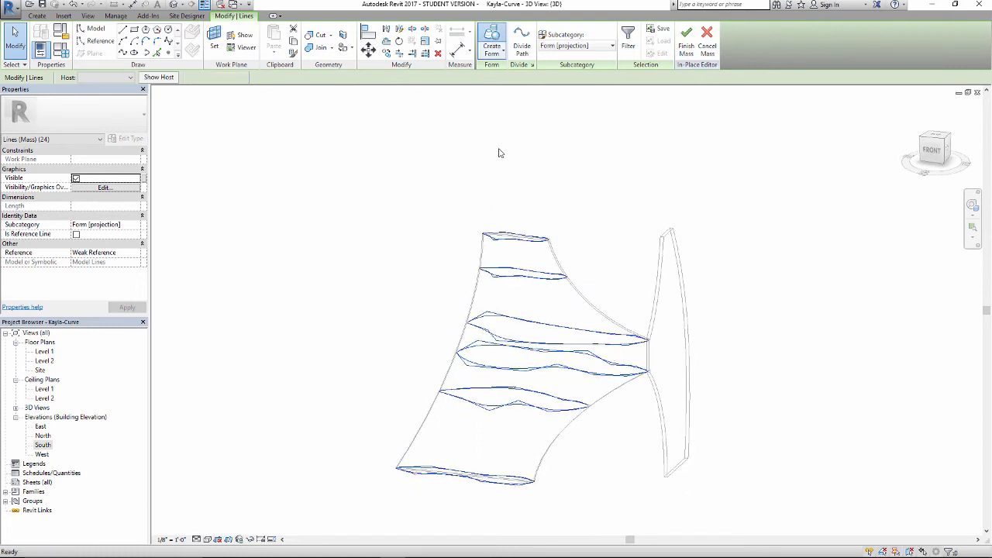
Examine from several angles how closely the lofted form's side edges follow the wall's curved edges
{"action": "middle_click_drag", "start_coordinate": [546, 349], "coordinate": [592, 312], "text": "shift"}
{"action": "scroll", "coordinate": [585, 354], "scroll_direction": "up", "scroll_amount": 3}
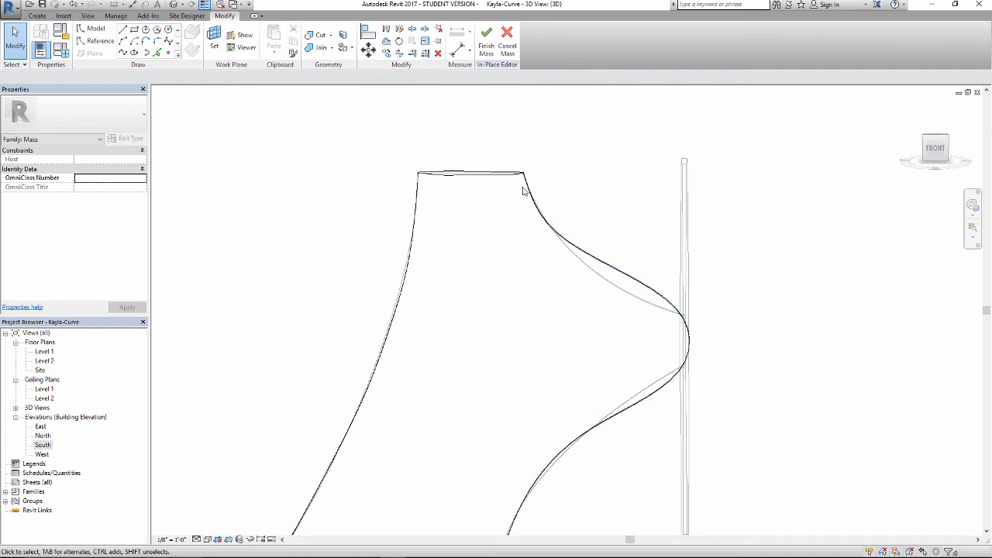
{"action": "middle_click_drag", "start_coordinate": [654, 320], "coordinate": [640, 336], "text": "shift"}
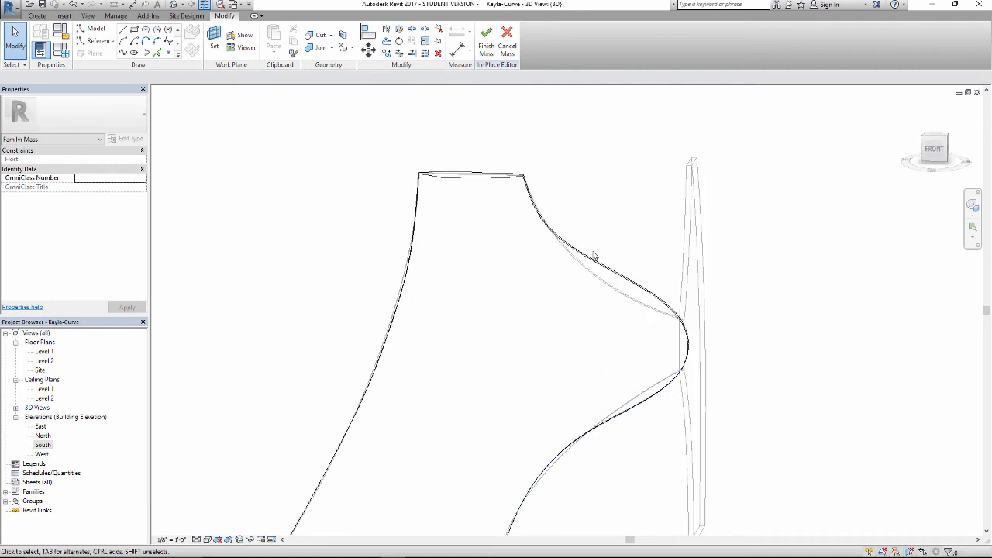
{"action": "middle_click_drag", "start_coordinate": [575, 212], "coordinate": [703, 419], "text": "shift"}
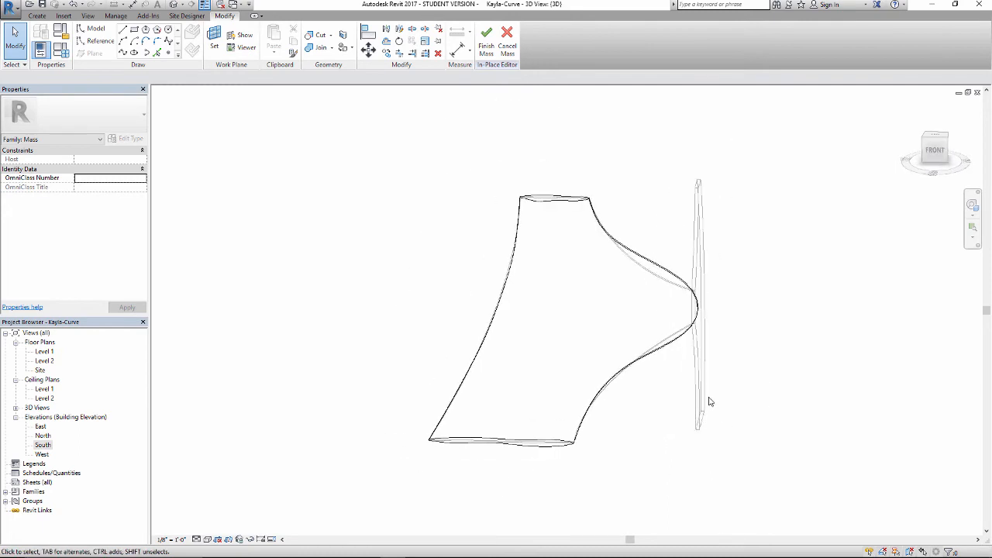
{"action": "middle_click_drag", "start_coordinate": [738, 363], "coordinate": [662, 287], "text": "shift"}
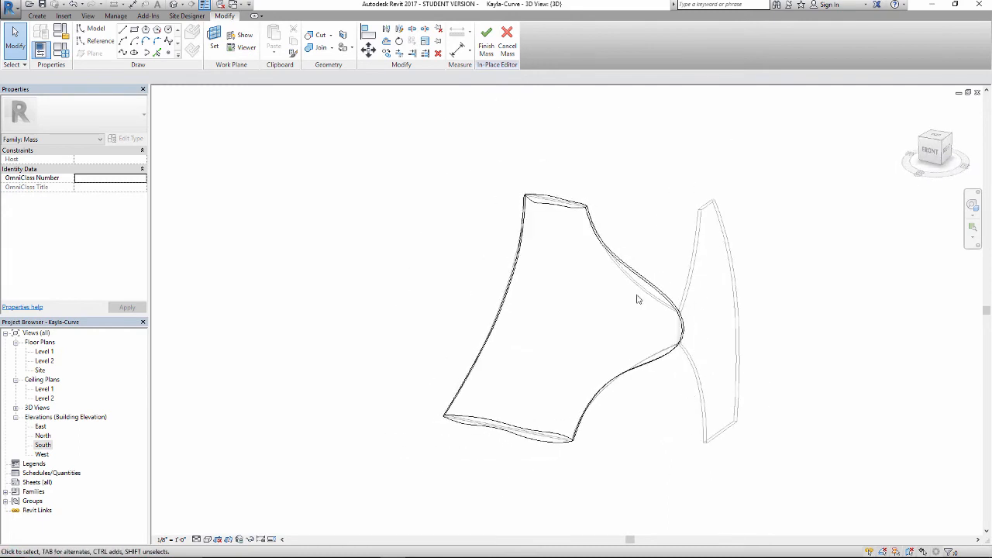
{"action": "middle_click_drag", "start_coordinate": [592, 269], "coordinate": [567, 264], "text": "shift"}
{"action": "scroll", "coordinate": [592, 280], "scroll_direction": "up", "scroll_amount": 2}
{"action": "middle_click_drag", "start_coordinate": [630, 214], "coordinate": [600, 187]}
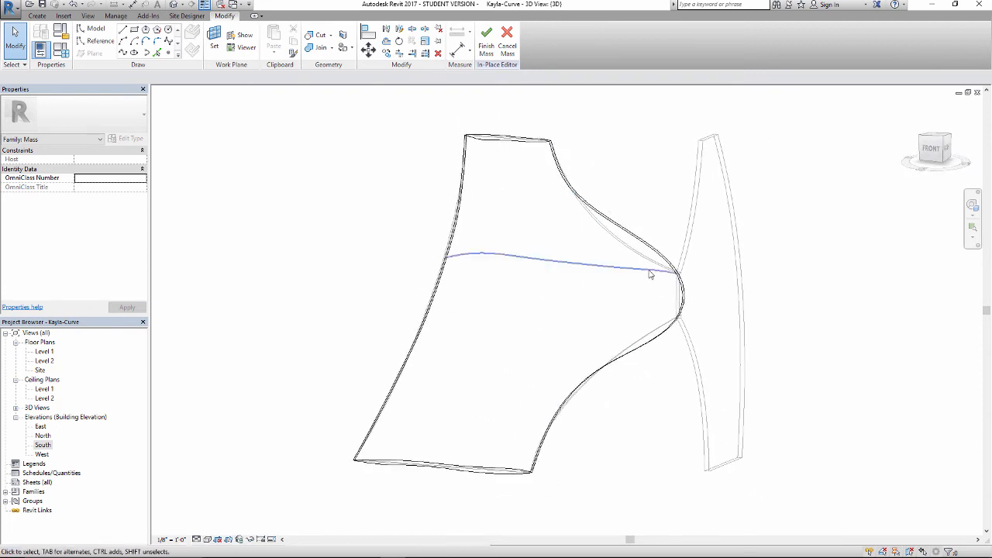
{"action": "middle_click_drag", "start_coordinate": [651, 318], "coordinate": [604, 327], "text": "shift"}
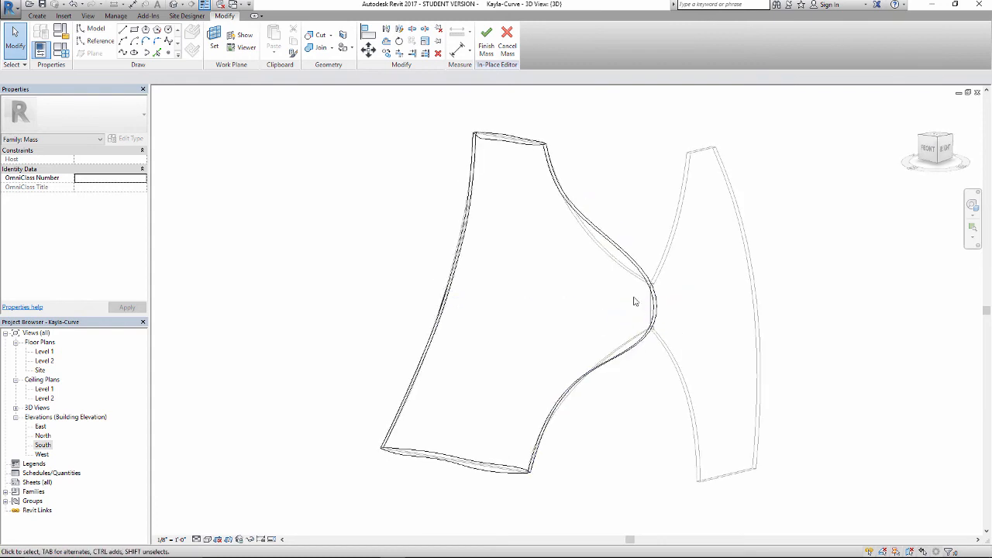
{"action": "middle_click_drag", "start_coordinate": [491, 226], "coordinate": [669, 262], "text": "shift"}
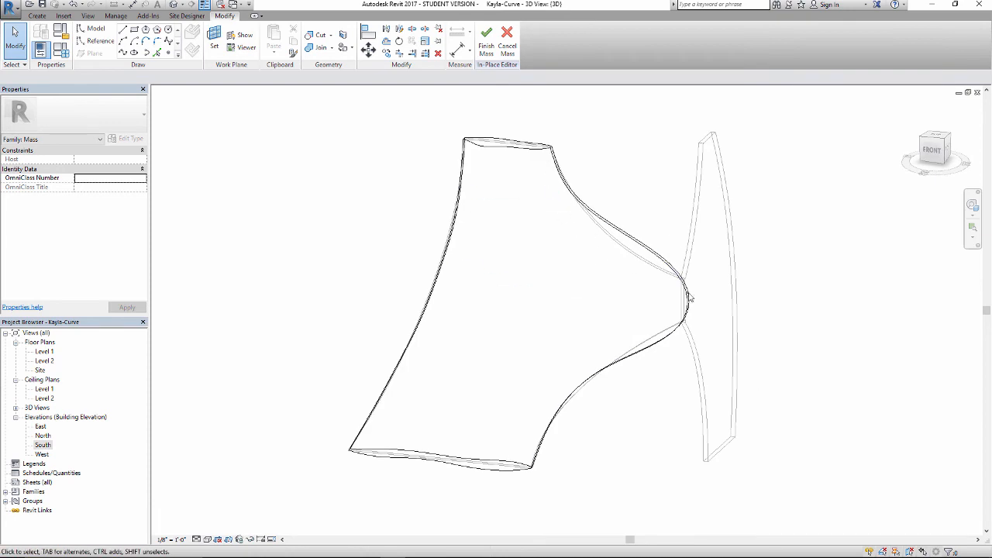
{"action": "scroll", "coordinate": [611, 254], "scroll_direction": "down", "scroll_amount": 1}
{"action": "middle_click_drag", "start_coordinate": [608, 207], "coordinate": [682, 218], "text": "shift"}
{"action": "scroll", "coordinate": [571, 224], "scroll_direction": "up", "scroll_amount": 1}
{"action": "middle_click_drag", "start_coordinate": [715, 316], "coordinate": [736, 285], "text": "shift"}
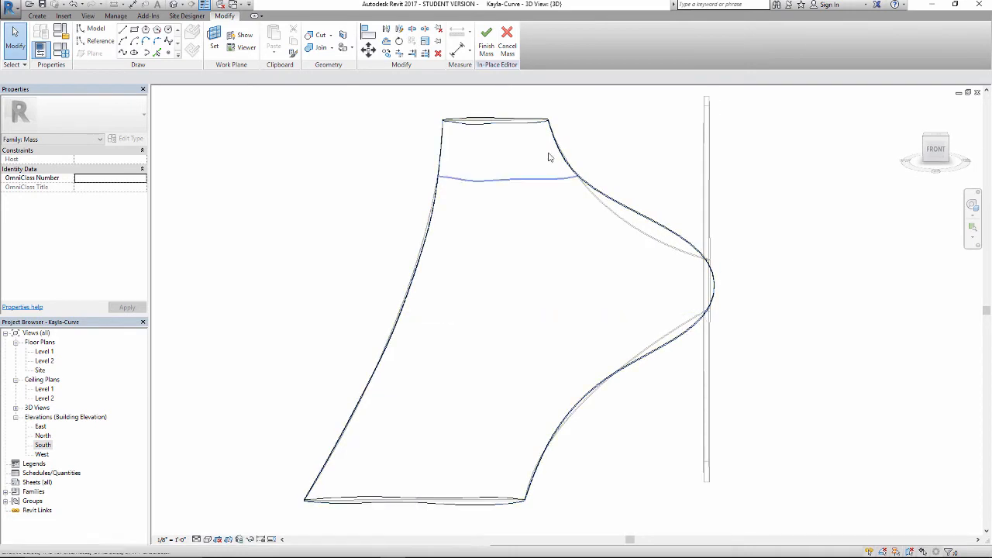
{"action": "scroll", "coordinate": [631, 271], "scroll_direction": "down", "scroll_amount": 2}
{"action": "middle_click_drag", "start_coordinate": [556, 181], "coordinate": [541, 191], "text": "shift"}
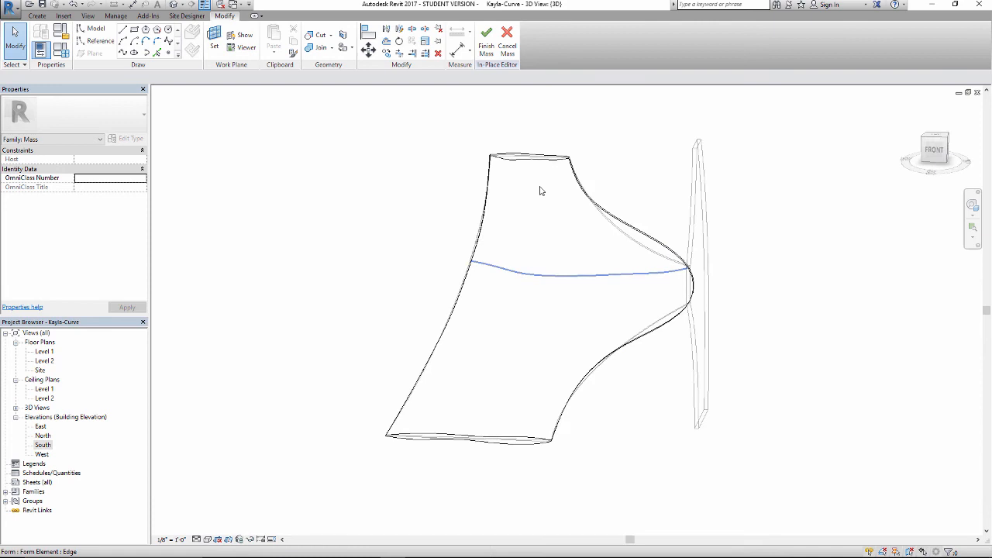
Finish the in-place mass and hide the original Generic - 8" wall inside it in the 3D view
{"action": "left_click", "coordinate": [487, 48]}
{"action": "scroll", "coordinate": [430, 193], "scroll_direction": "down", "scroll_amount": 2}
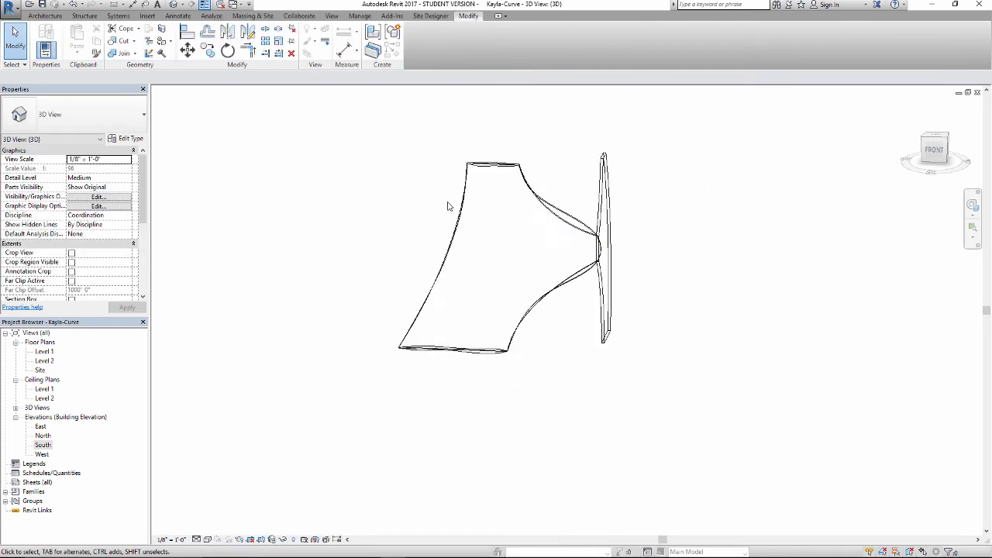
{"action": "middle_click_drag", "start_coordinate": [350, 394], "coordinate": [289, 439], "text": "shift"}
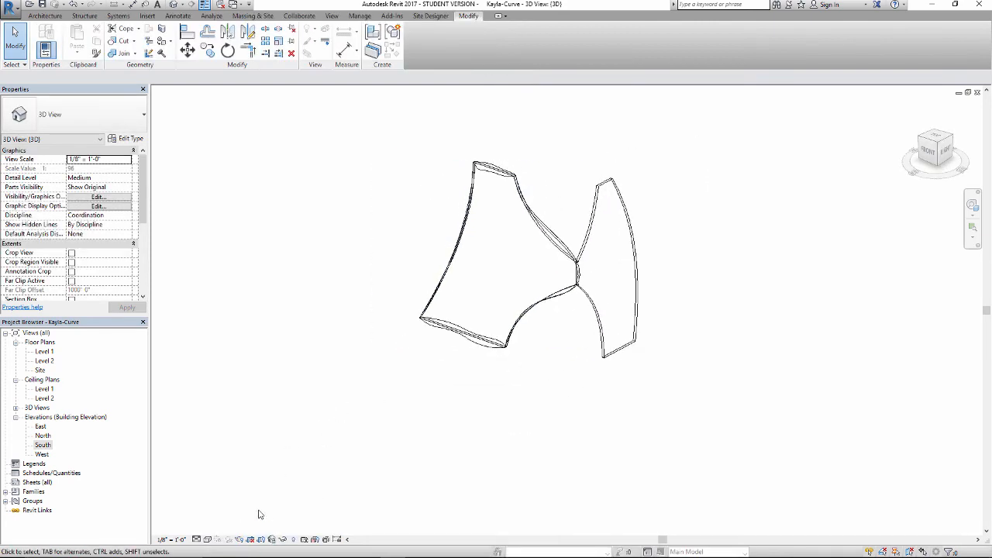
{"action": "scroll", "coordinate": [533, 223], "scroll_direction": "up", "scroll_amount": 3}
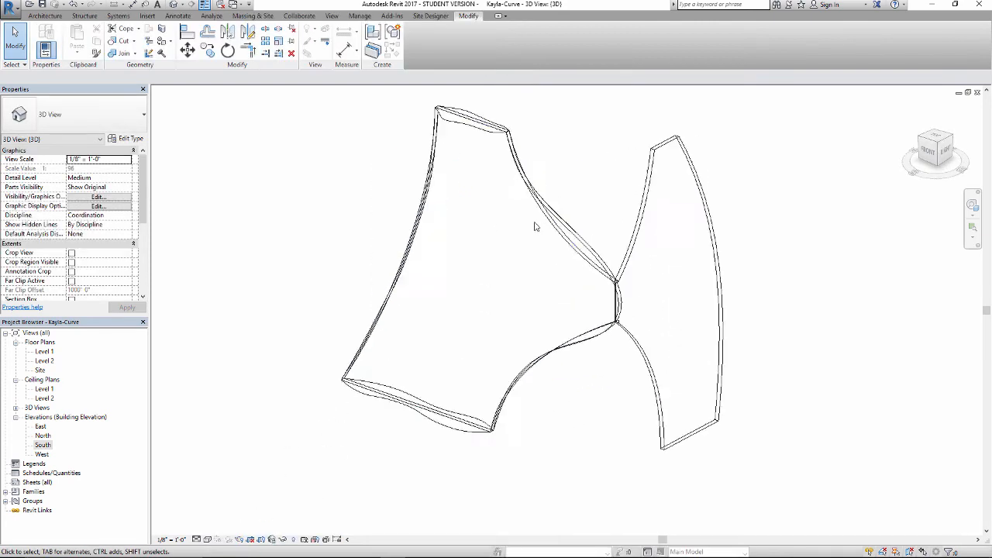
{"action": "left_click", "coordinate": [480, 126]}
{"action": "right_click", "coordinate": [480, 126]}
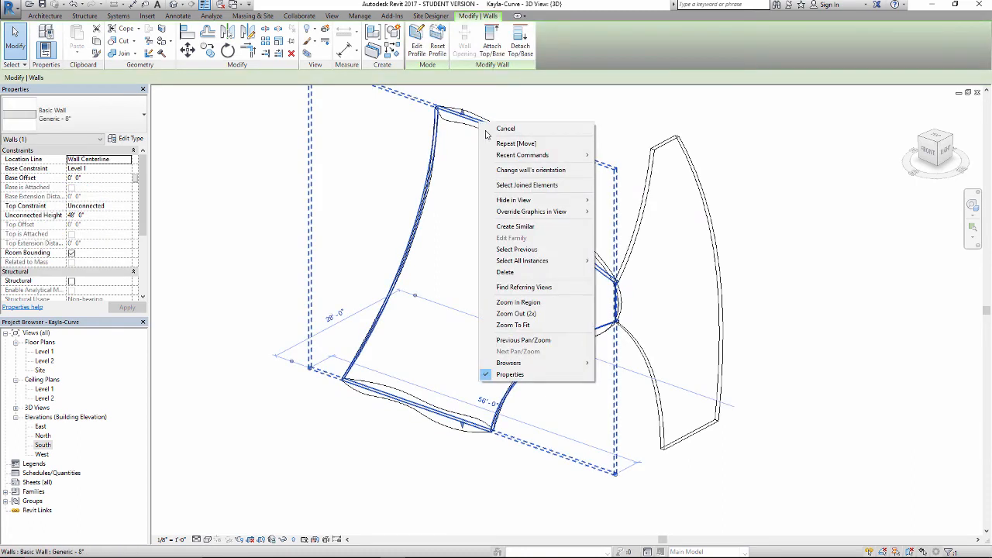
{"action": "mouse_move", "coordinate": [521, 202]}
{"action": "left_click", "coordinate": [605, 204]}
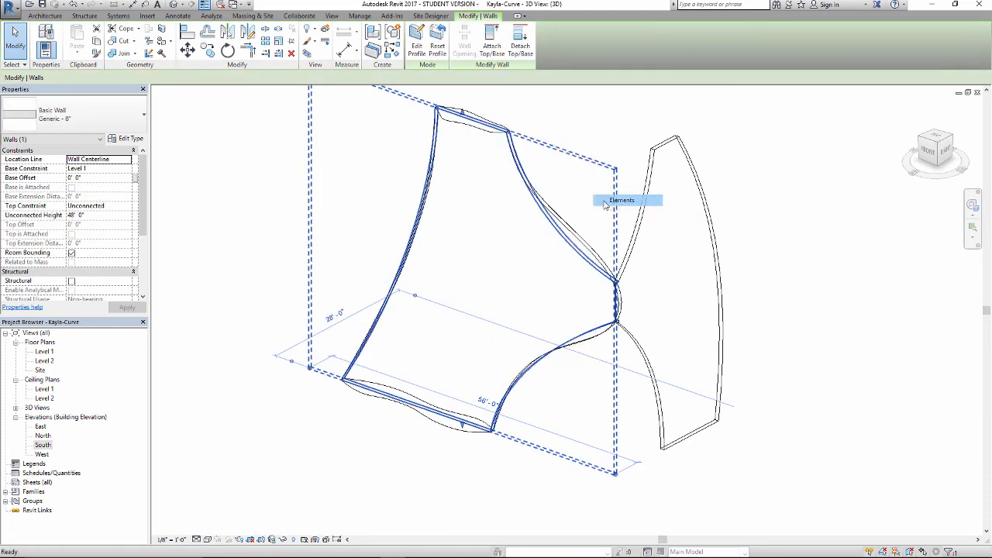
{"action": "middle_click_drag", "start_coordinate": [542, 215], "coordinate": [593, 201], "text": "shift"}
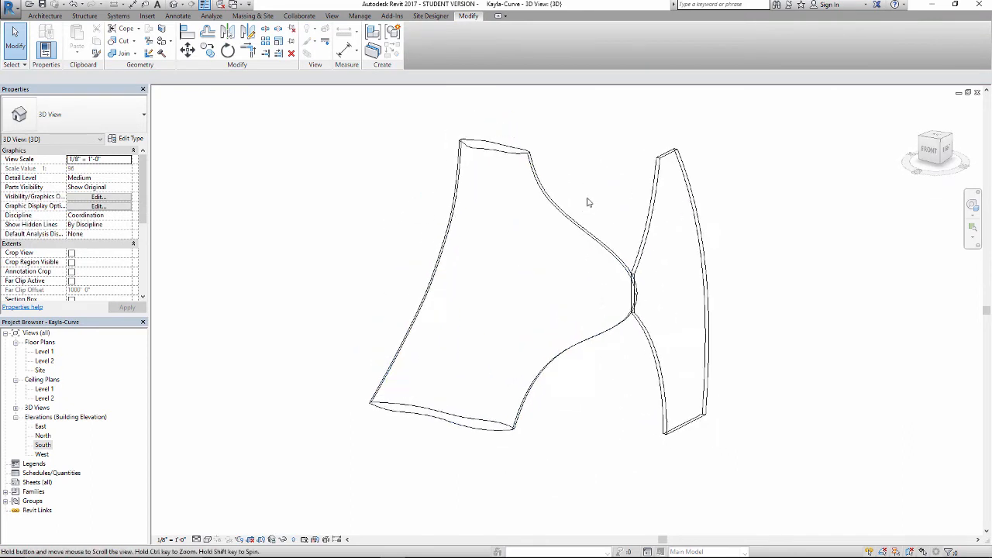
Set the 3D view's visual style to Hidden Line and inspect the mass from different angles
{"action": "scroll", "coordinate": [555, 200], "scroll_direction": "up", "scroll_amount": 2}
{"action": "left_click", "coordinate": [207, 539]}
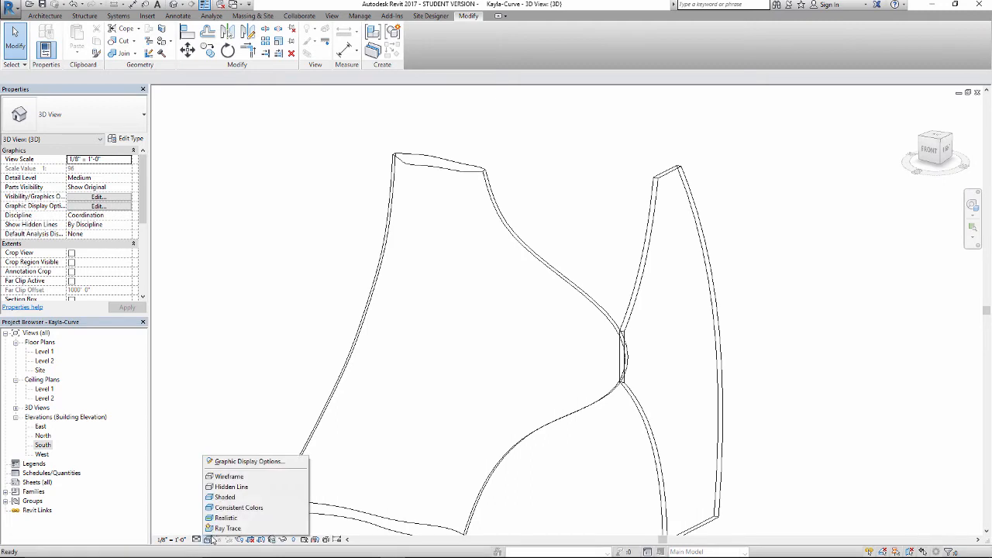
{"action": "left_click", "coordinate": [232, 487]}
{"action": "middle_click_drag", "start_coordinate": [338, 313], "coordinate": [449, 148], "text": "shift"}
{"action": "middle_click_drag", "start_coordinate": [464, 253], "coordinate": [518, 161], "text": "shift"}
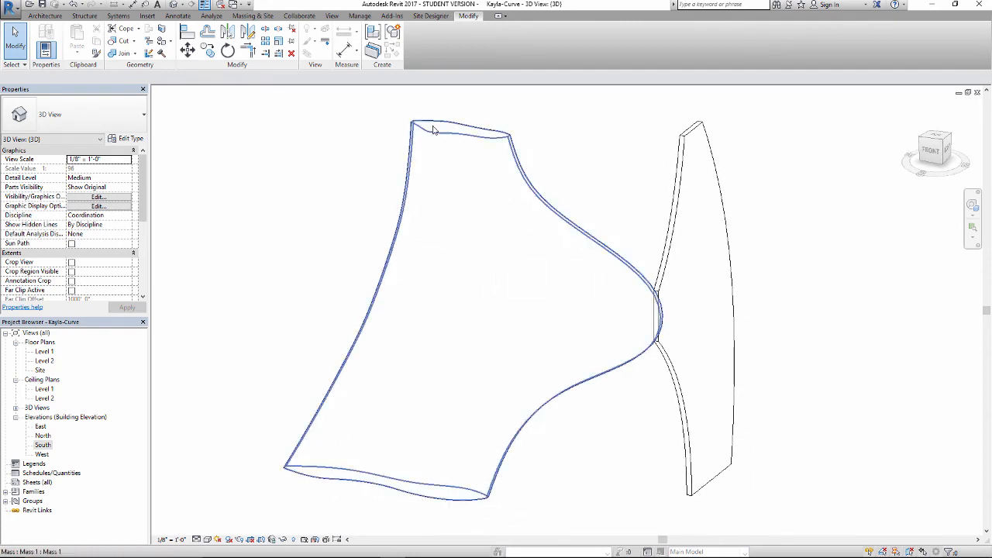
{"action": "middle_click_drag", "start_coordinate": [385, 224], "coordinate": [380, 196], "text": "shift"}
{"action": "middle_click_drag", "start_coordinate": [380, 197], "coordinate": [489, 235]}
Set the 3D view's visual style to Shaded and inspect the mass's curved surface
{"action": "left_click", "coordinate": [208, 539]}
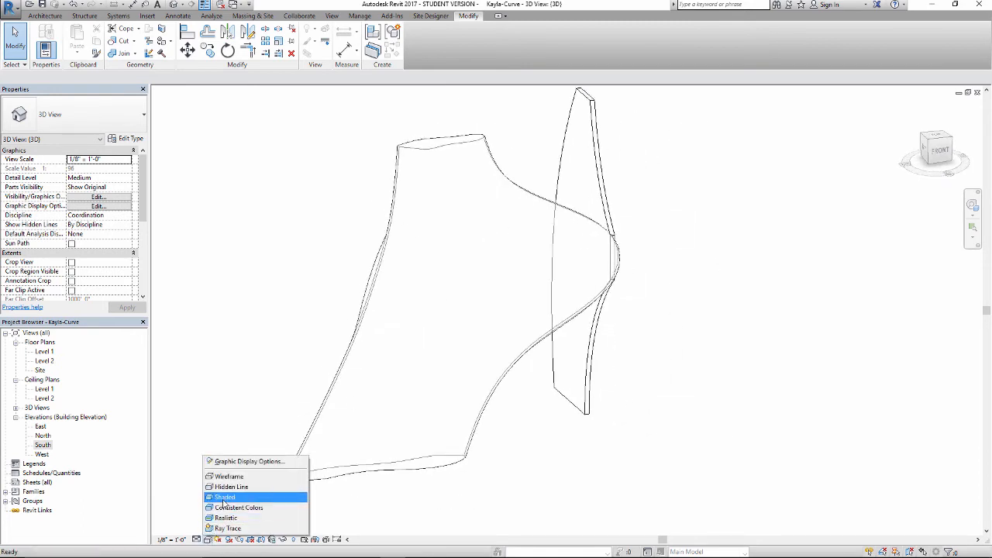
{"action": "left_click", "coordinate": [225, 507]}
{"action": "mouse_move", "coordinate": [248, 400]}
{"action": "middle_mouse_down", "text": "shift"}
{"action": "mouse_move", "coordinate": [261, 379]}
{"action": "mouse_move", "coordinate": [343, 348]}
{"action": "mouse_move", "coordinate": [393, 311]}
{"action": "mouse_move", "coordinate": [348, 352]}
{"action": "mouse_move", "coordinate": [271, 374]}
{"action": "mouse_move", "coordinate": [274, 384]}
{"action": "middle_mouse_up", "text": "shift"}
{"action": "middle_click_drag", "start_coordinate": [468, 417], "coordinate": [329, 390], "text": "shift"}
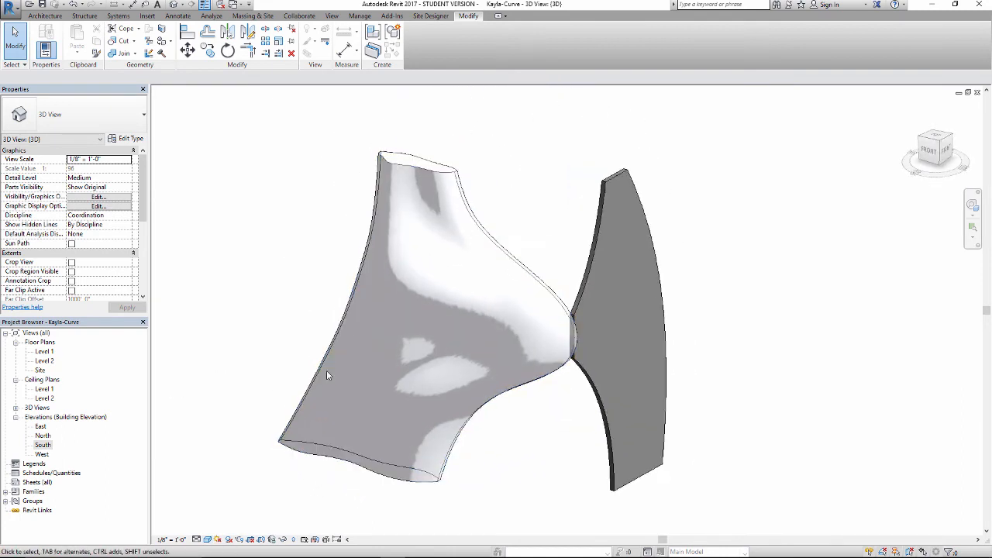
{"action": "scroll", "coordinate": [422, 159], "scroll_direction": "up", "scroll_amount": 3}
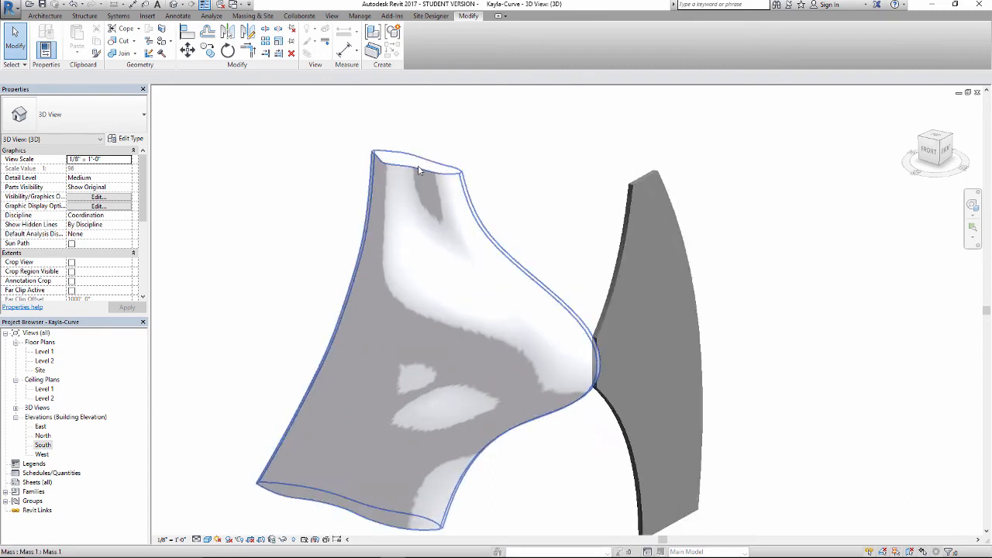
Open the lofted mass for in-place editing and assign the Default material to its form
{"action": "left_click", "coordinate": [404, 146]}
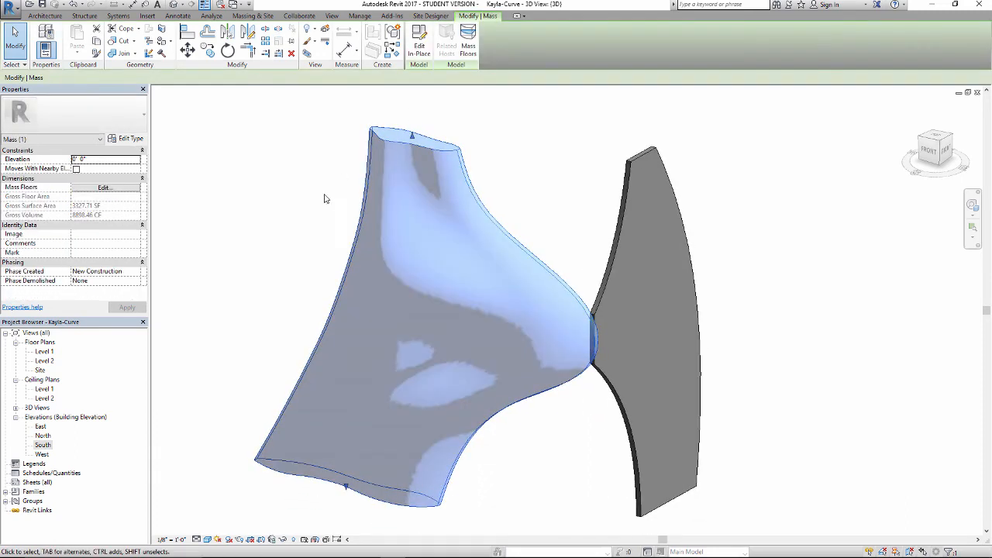
{"action": "left_click", "coordinate": [418, 37]}
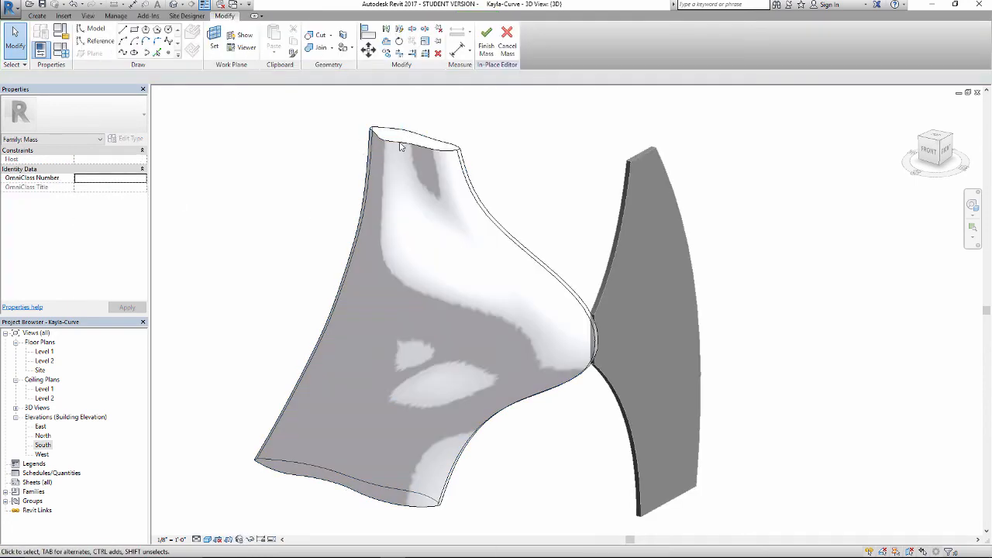
{"action": "key", "text": "Tab"}
{"action": "scroll", "coordinate": [308, 150], "scroll_direction": "down", "scroll_amount": 3}
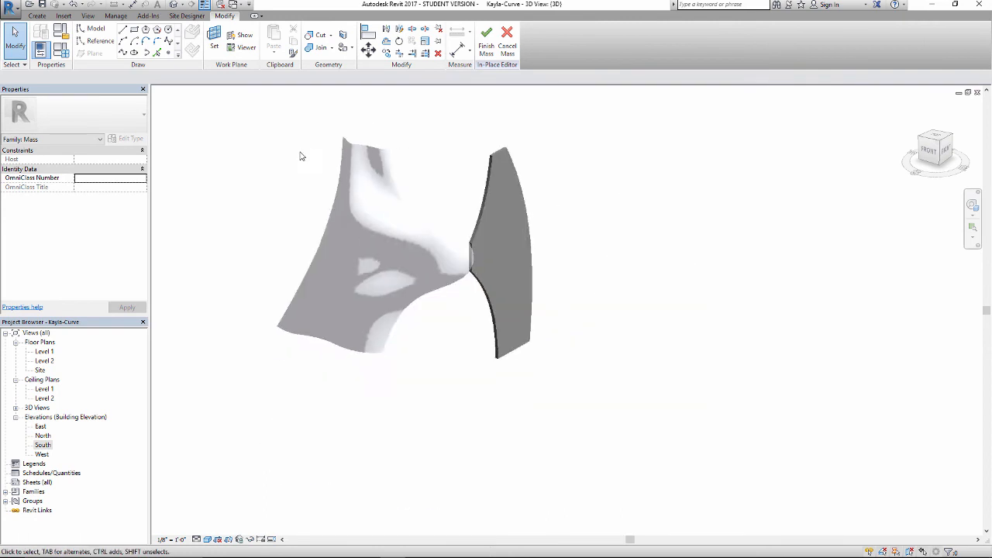
{"action": "left_click", "coordinate": [388, 271]}
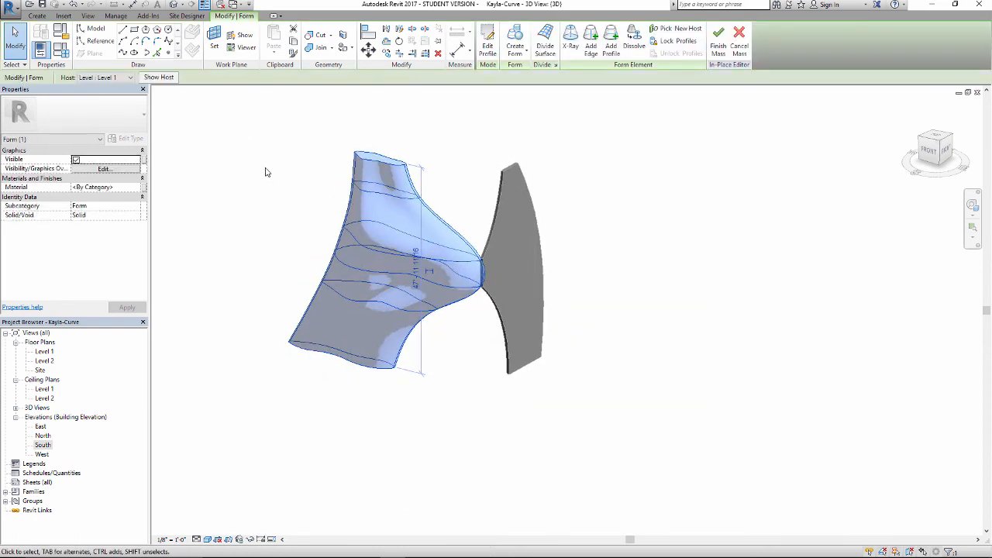
{"action": "left_click", "coordinate": [137, 190]}
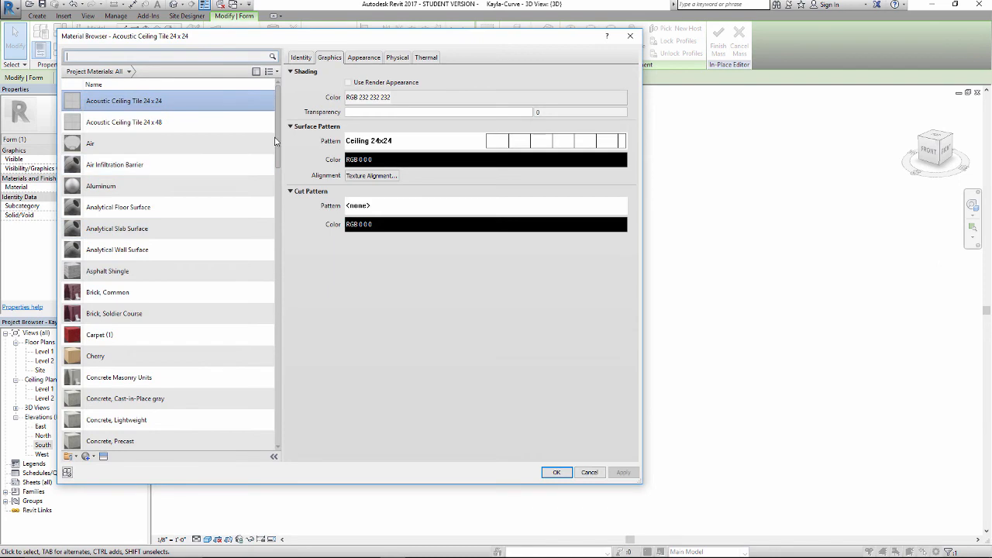
{"action": "scroll", "coordinate": [160, 315], "scroll_direction": "down", "scroll_amount": 3}
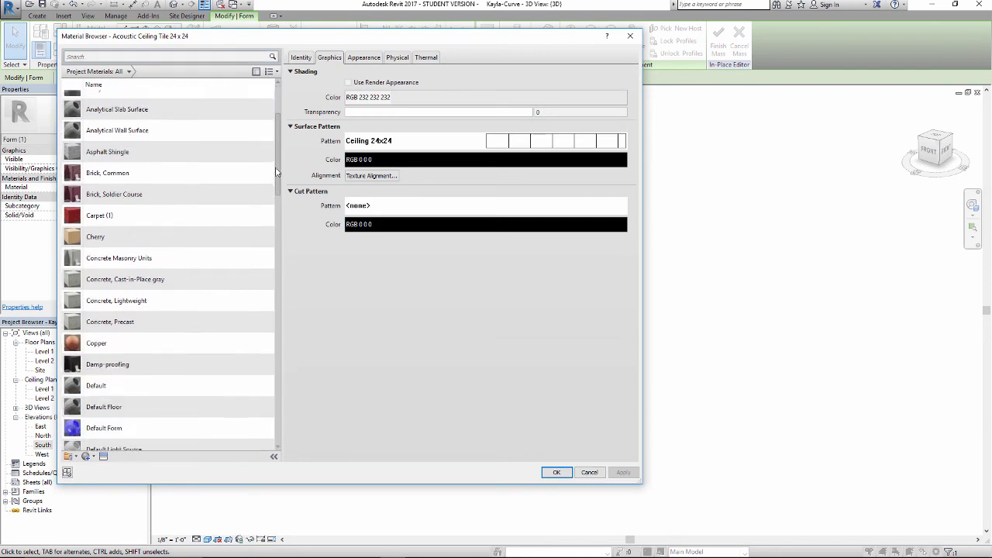
{"action": "left_click", "coordinate": [133, 322]}
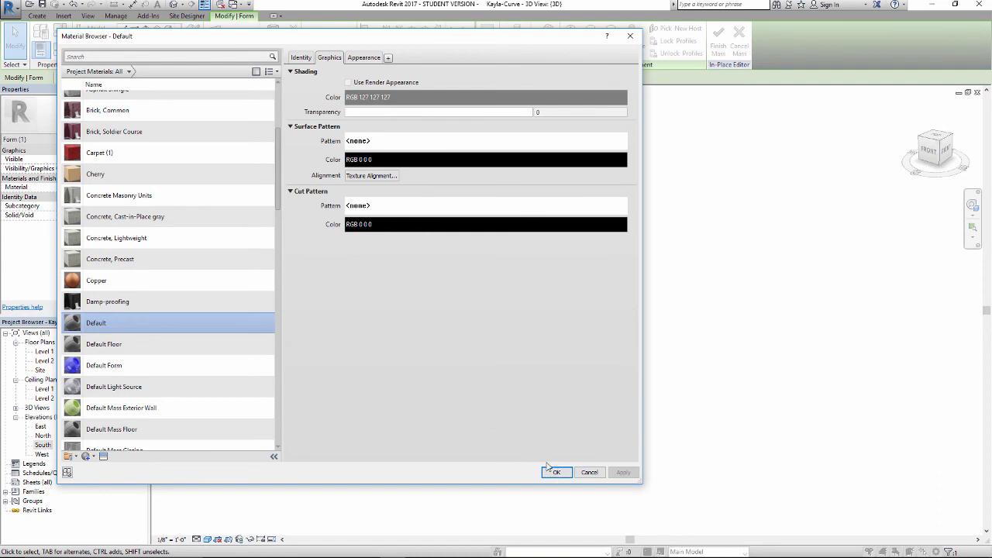
{"action": "left_click", "coordinate": [555, 473]}
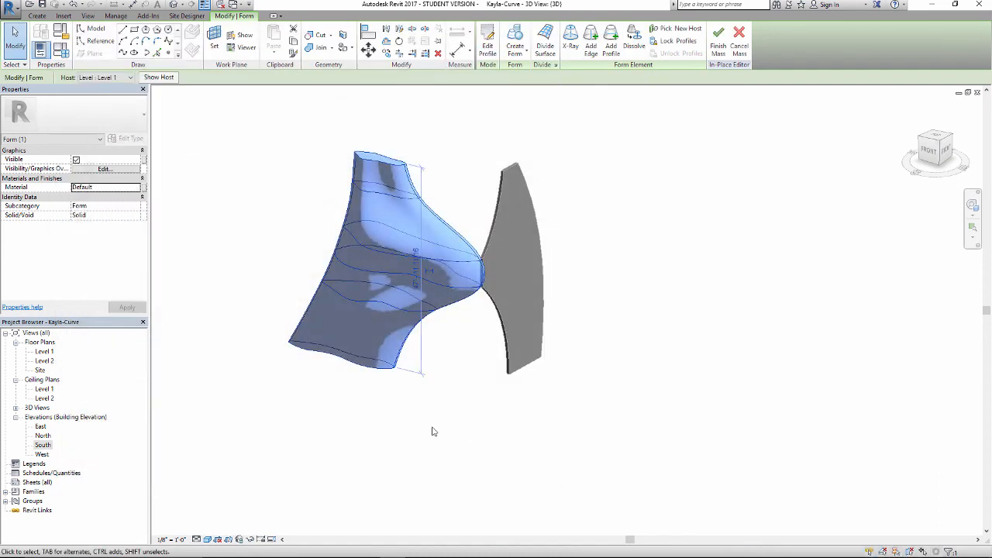
Finish the in-place mass and inspect the surface with its new material from different angles
{"action": "left_click", "coordinate": [239, 295]}
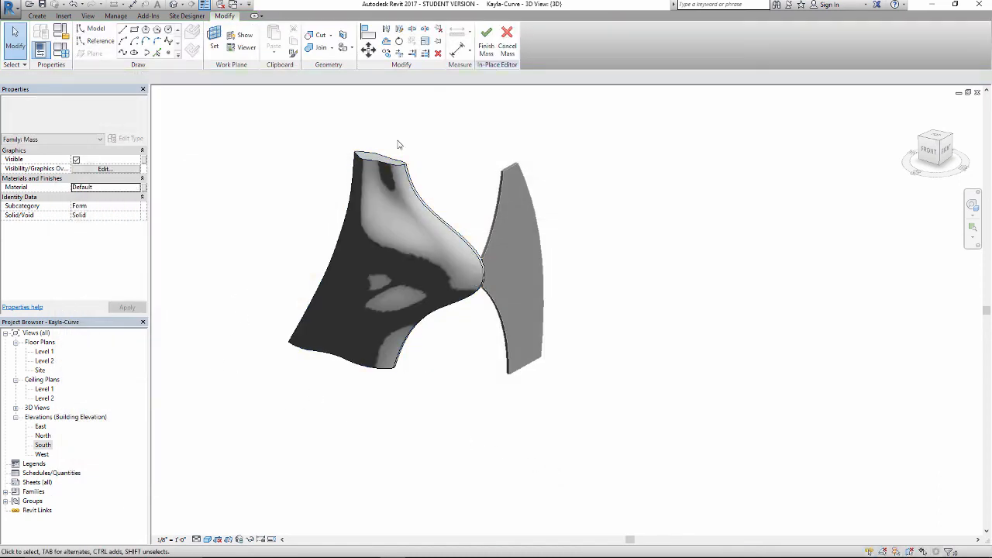
{"action": "left_click", "coordinate": [486, 40]}
{"action": "middle_click_drag", "start_coordinate": [285, 141], "coordinate": [518, 227], "text": "shift"}
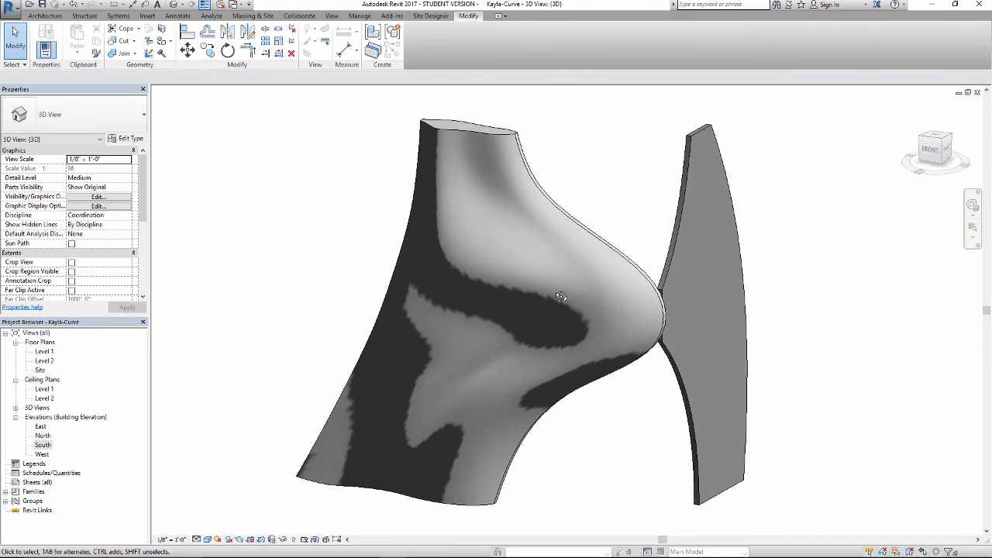
{"action": "middle_click_drag", "start_coordinate": [552, 282], "coordinate": [514, 328], "text": "shift"}
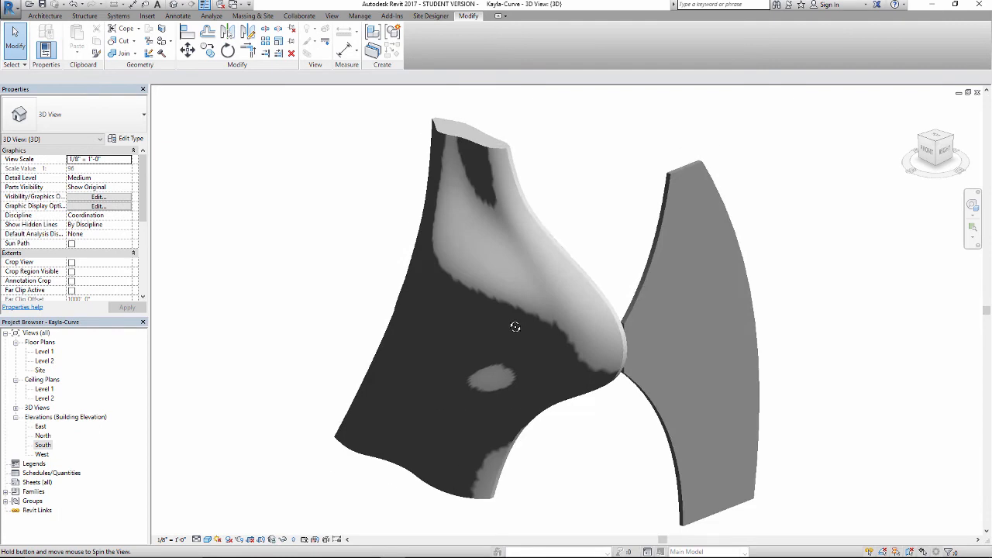
Reopen the mass for in-place editing and turn on X-Ray for the lofted form
{"action": "left_click", "coordinate": [469, 140]}
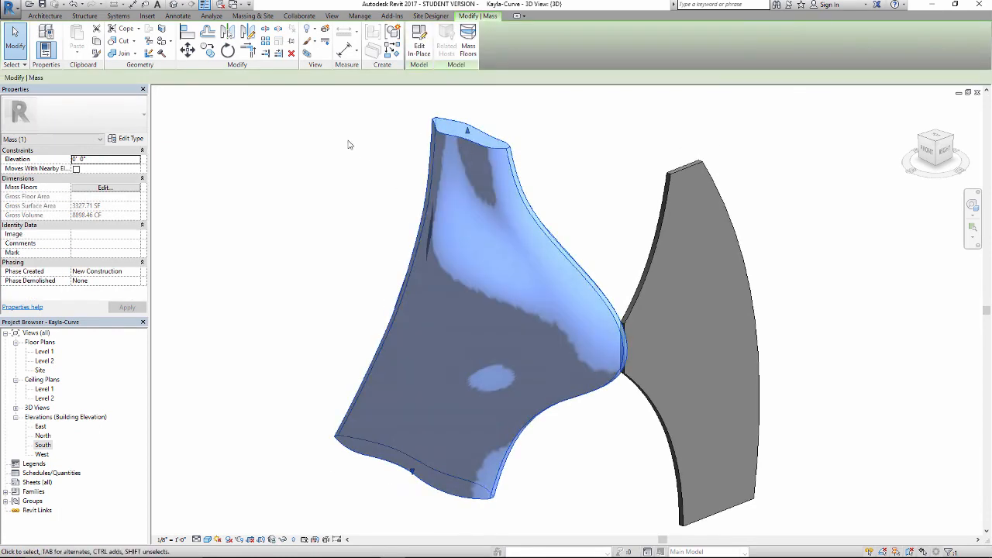
{"action": "double_click", "coordinate": [417, 119]}
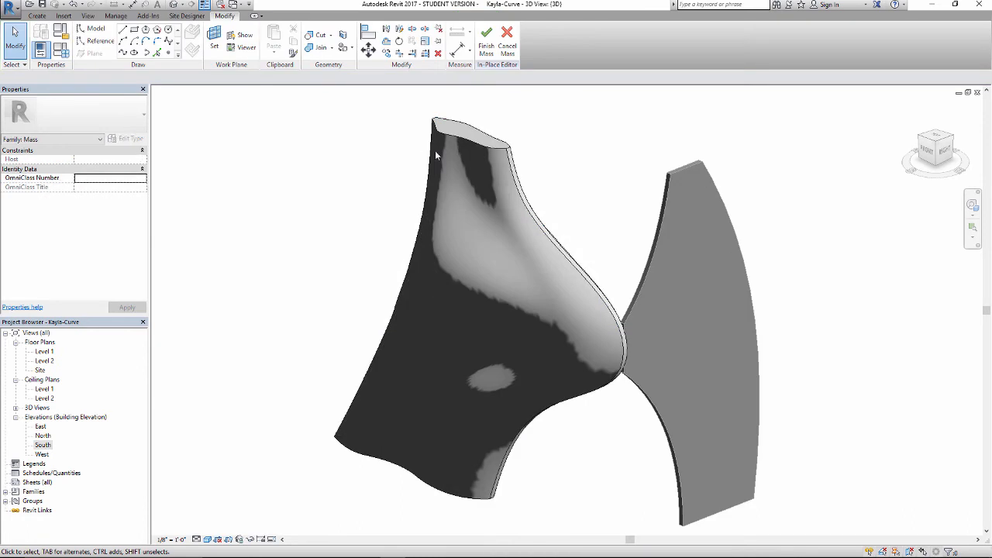
{"action": "middle_click_drag", "start_coordinate": [490, 201], "coordinate": [575, 244], "text": "shift"}
{"action": "left_click_drag", "start_coordinate": [281, 111], "coordinate": [713, 446]}
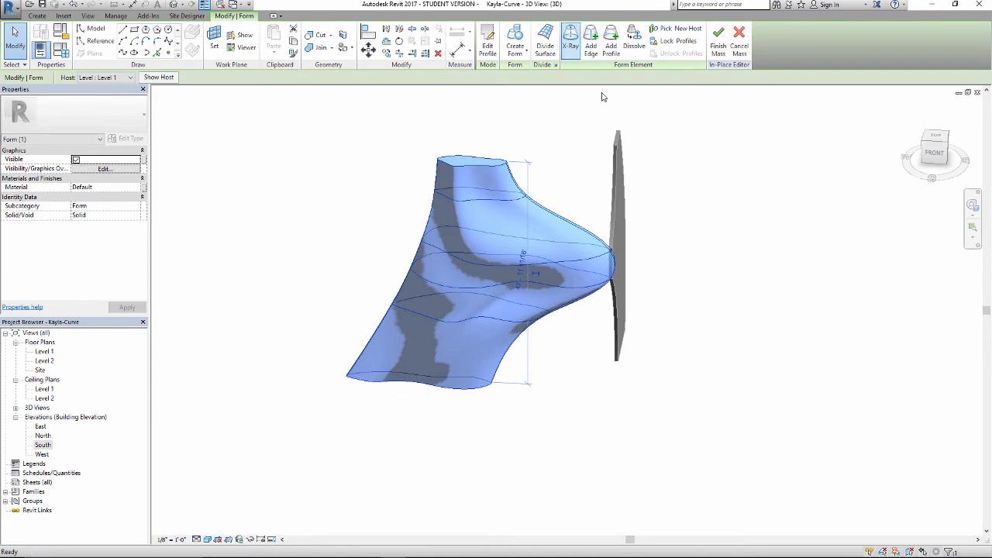
{"action": "left_click", "coordinate": [571, 46]}
{"action": "middle_click_drag", "start_coordinate": [693, 204], "coordinate": [452, 284], "text": "shift"}
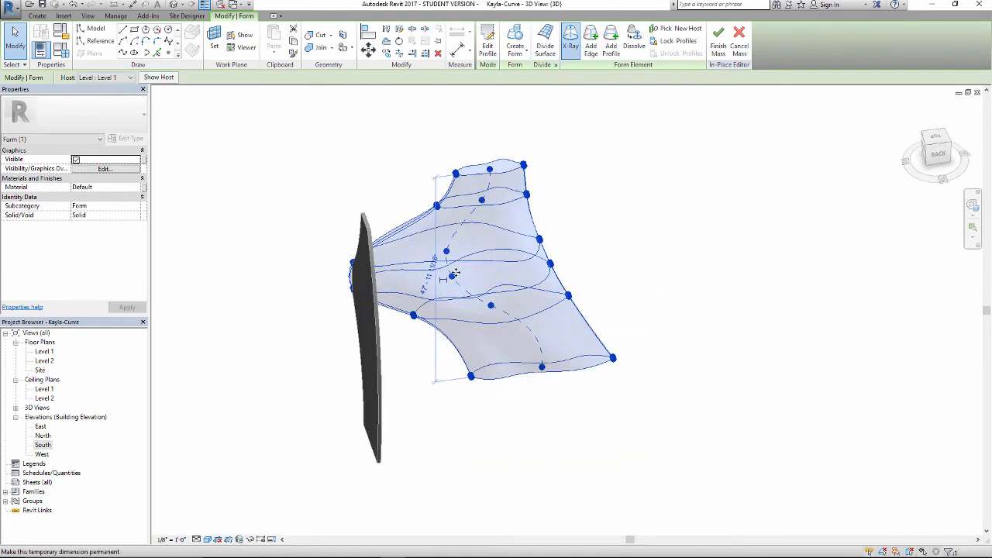
Pull two middle control points of the bottom profile's back edge outward to form a projecting bulge
{"action": "scroll", "coordinate": [611, 328], "scroll_direction": "up", "scroll_amount": 2}
{"action": "scroll", "coordinate": [574, 418], "scroll_direction": "up", "scroll_amount": 3}
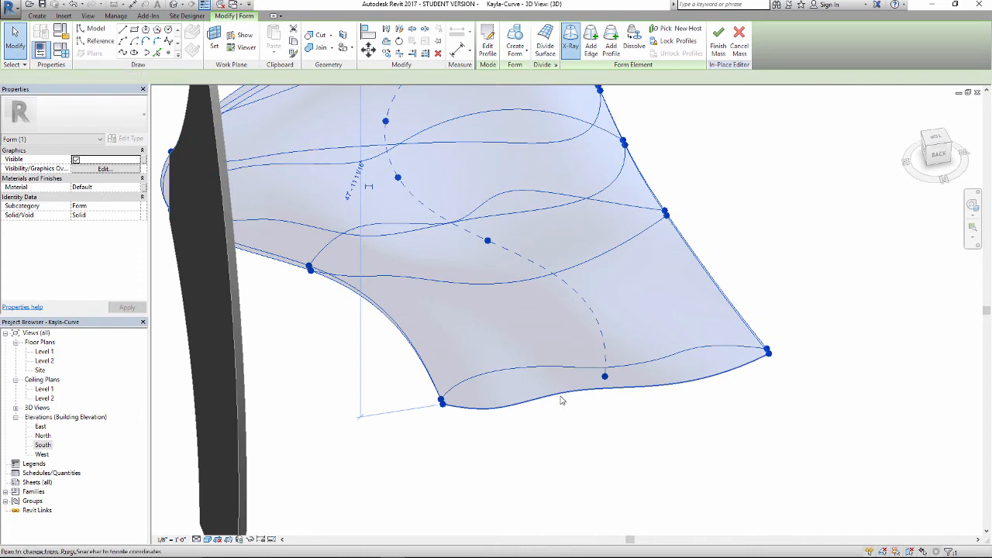
{"action": "left_click", "coordinate": [560, 397]}
{"action": "middle_click_drag", "start_coordinate": [582, 448], "coordinate": [636, 453], "text": "shift"}
{"action": "scroll", "coordinate": [527, 418], "scroll_direction": "up", "scroll_amount": 2}
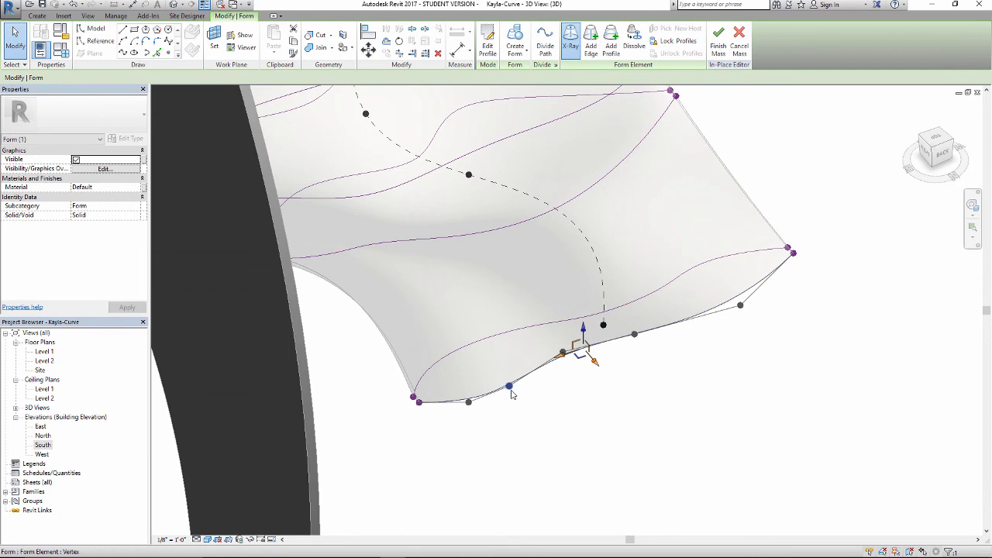
{"action": "left_click", "coordinate": [508, 386]}
{"action": "left_click_drag", "start_coordinate": [525, 407], "coordinate": [543, 421]}
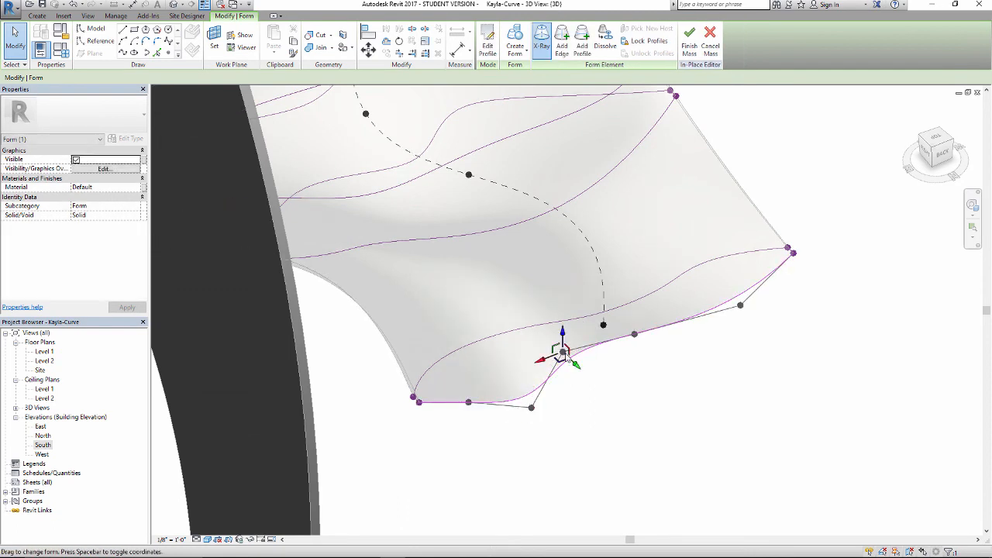
{"action": "left_click_drag", "start_coordinate": [576, 368], "coordinate": [658, 454]}
{"action": "middle_click_drag", "start_coordinate": [736, 457], "coordinate": [775, 434], "text": "shift"}
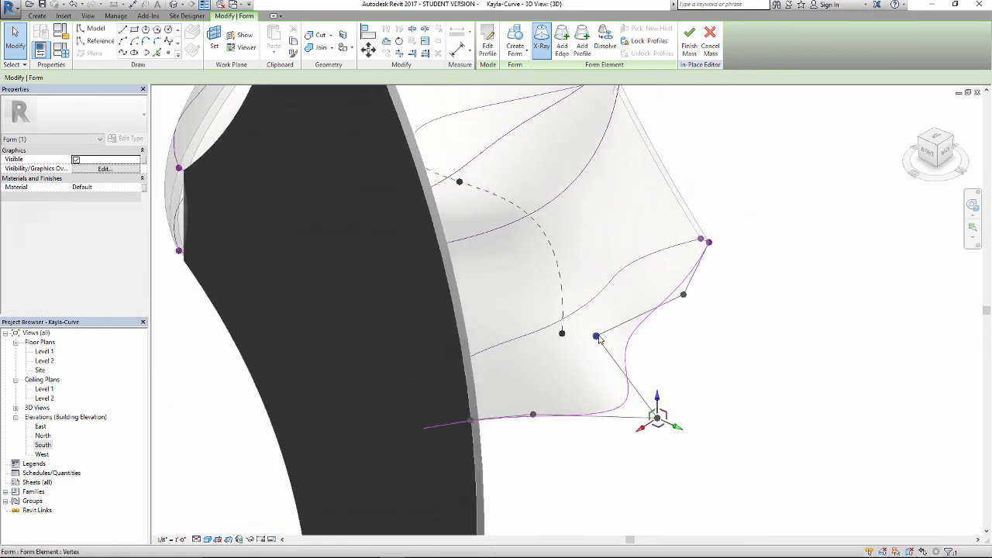
Adjust the neighbouring control points on the bottom profile's back edge to shape the bulge into a pointed peak
{"action": "left_click", "coordinate": [597, 337]}
{"action": "left_click", "coordinate": [642, 371]}
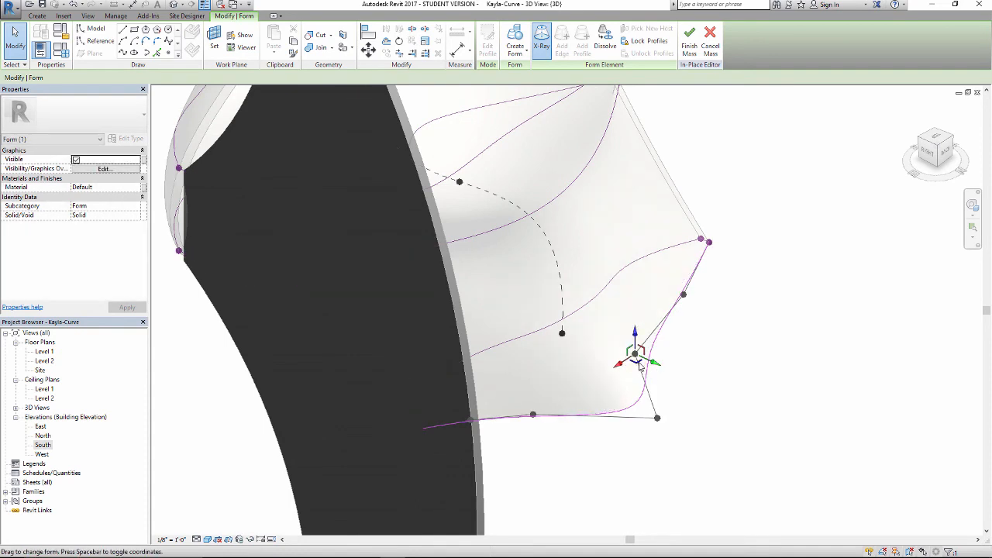
{"action": "left_click", "coordinate": [622, 362]}
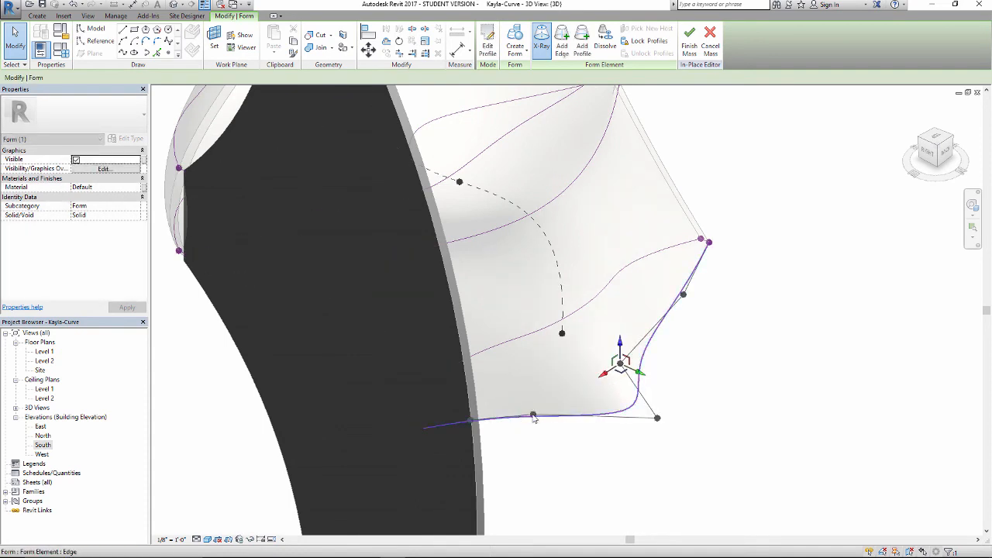
{"action": "left_click_drag", "start_coordinate": [520, 431], "coordinate": [555, 404]}
{"action": "middle_click_drag", "start_coordinate": [555, 404], "coordinate": [627, 405], "text": "shift"}
{"action": "left_click_drag", "start_coordinate": [657, 476], "coordinate": [689, 518]}
{"action": "scroll", "coordinate": [693, 472], "scroll_direction": "down", "scroll_amount": 3}
{"action": "middle_click_drag", "start_coordinate": [693, 472], "coordinate": [647, 304], "text": "shift"}
{"action": "left_click", "coordinate": [781, 416]}
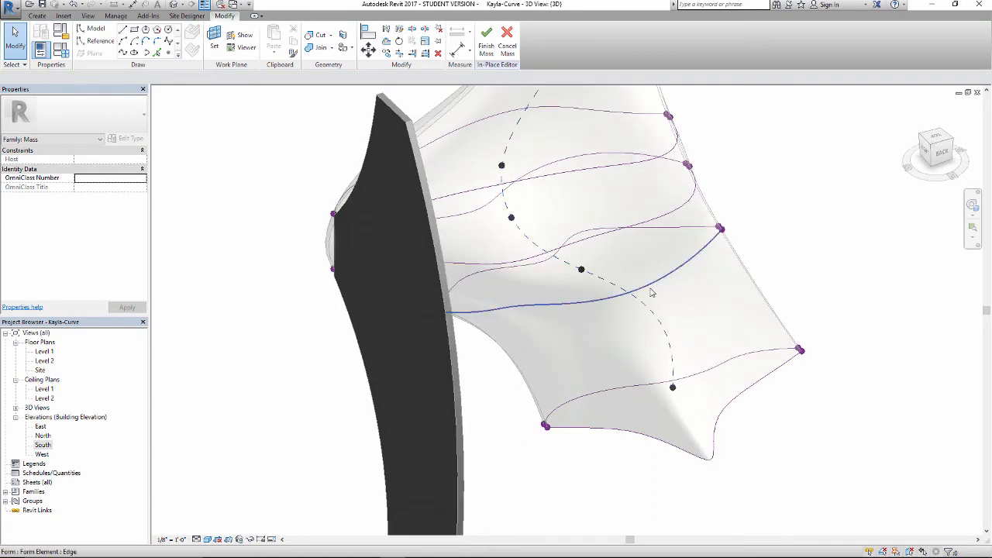
Reshape the back edge of the second profile from the bottom by pulling one middle control point outward and pushing its neighbour inward
{"action": "left_click", "coordinate": [651, 292]}
{"action": "middle_click_drag", "start_coordinate": [609, 344], "coordinate": [555, 344], "text": "shift"}
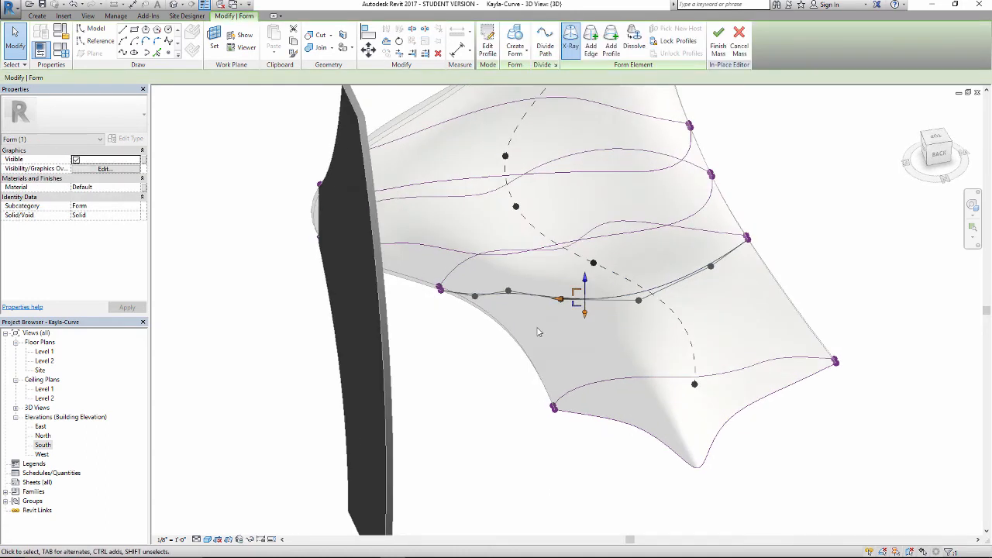
{"action": "scroll", "coordinate": [553, 317], "scroll_direction": "up", "scroll_amount": 3}
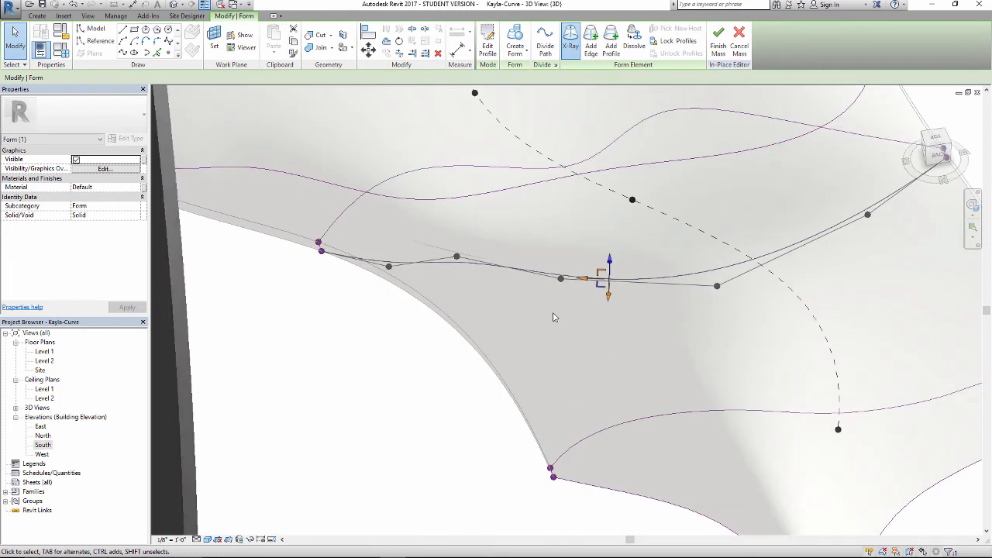
{"action": "left_click", "coordinate": [569, 288]}
{"action": "left_click_drag", "start_coordinate": [658, 338], "coordinate": [713, 377]}
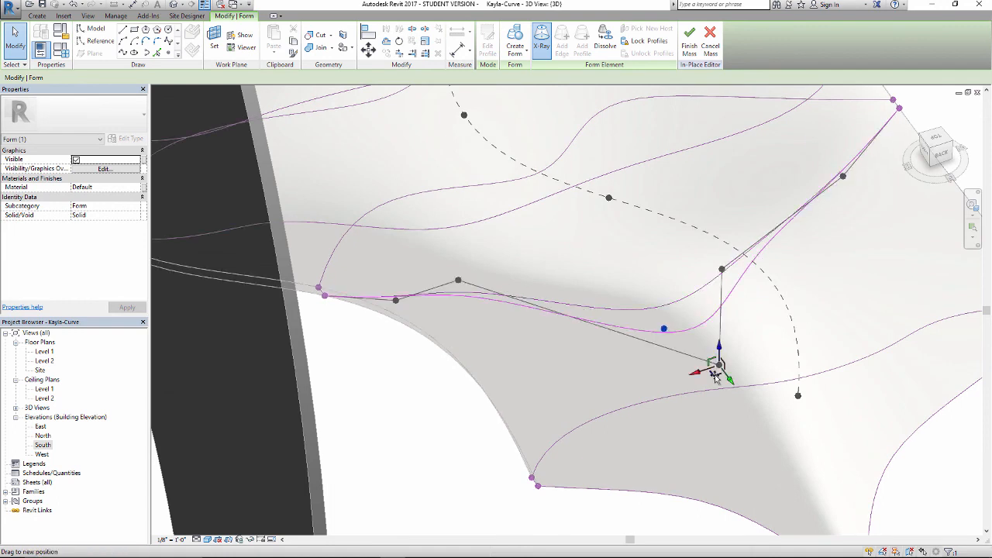
{"action": "left_click_drag", "start_coordinate": [720, 280], "coordinate": [736, 311]}
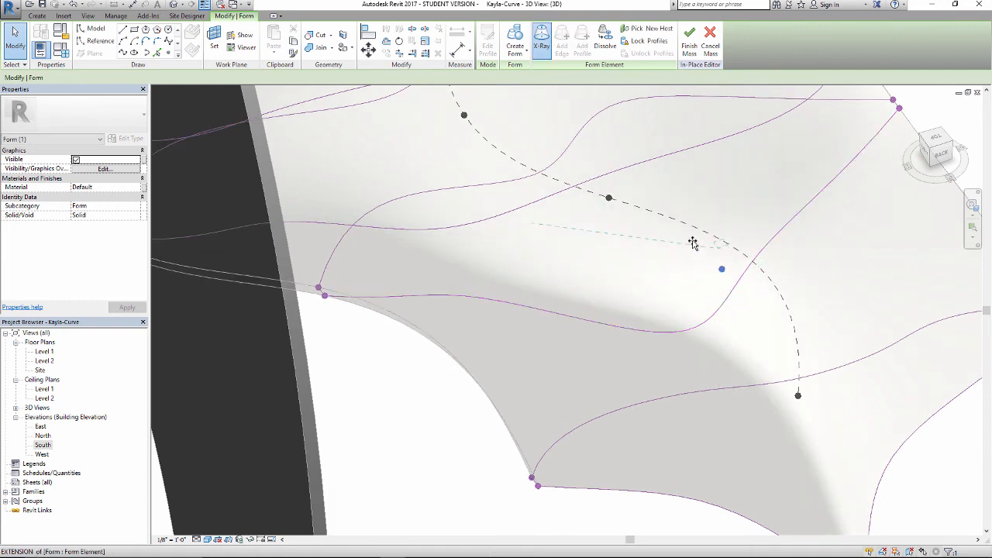
{"action": "left_click_drag", "start_coordinate": [696, 245], "coordinate": [693, 233]}
Push the inner control point of the second profile's back edge deeper into the form, and try a further inward move
{"action": "middle_click_drag", "start_coordinate": [693, 255], "coordinate": [543, 356], "text": "shift"}
{"action": "middle_click_drag", "start_coordinate": [590, 269], "coordinate": [696, 299], "text": "shift"}
{"action": "left_click_drag", "start_coordinate": [683, 281], "coordinate": [680, 262]}
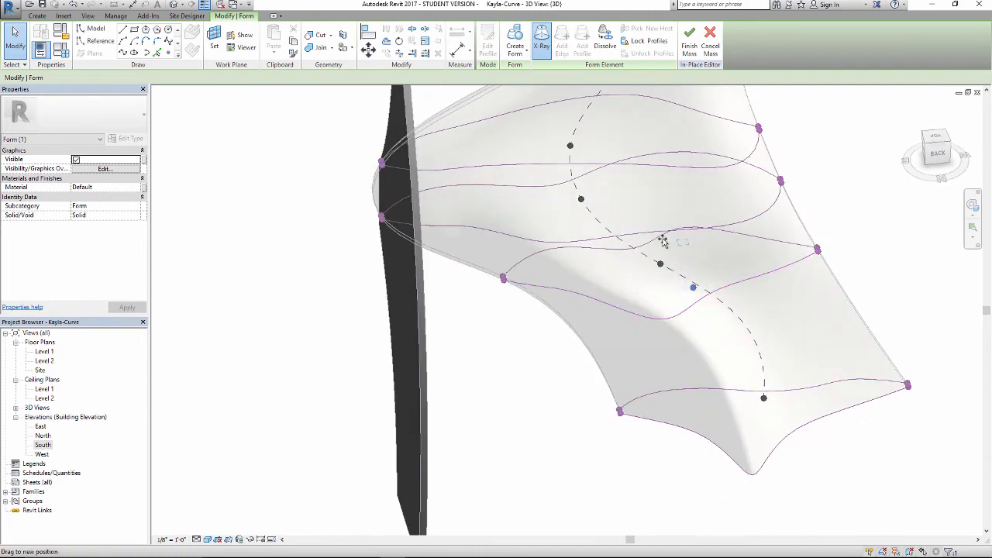
{"action": "left_click_drag", "start_coordinate": [697, 308], "coordinate": [626, 250]}
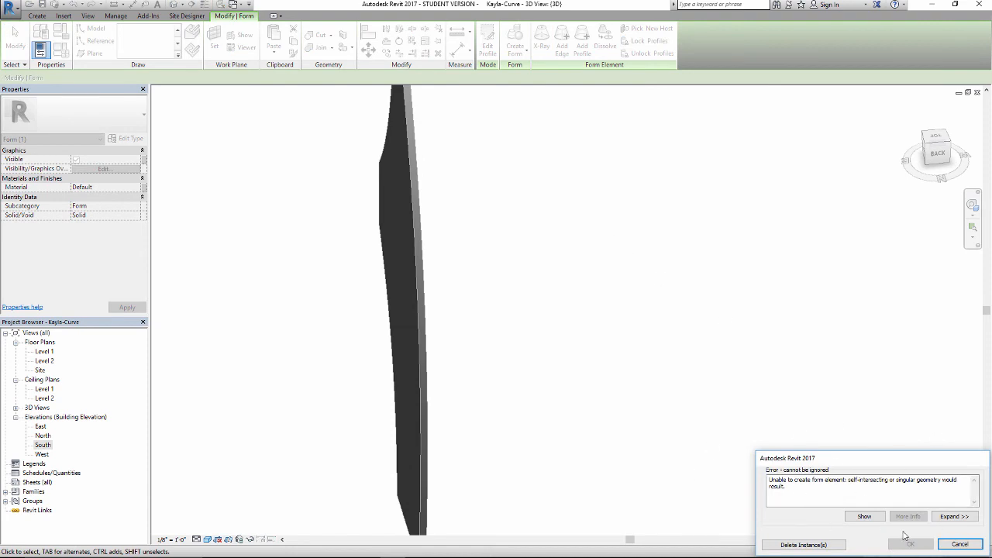
{"action": "left_click", "coordinate": [957, 547]}
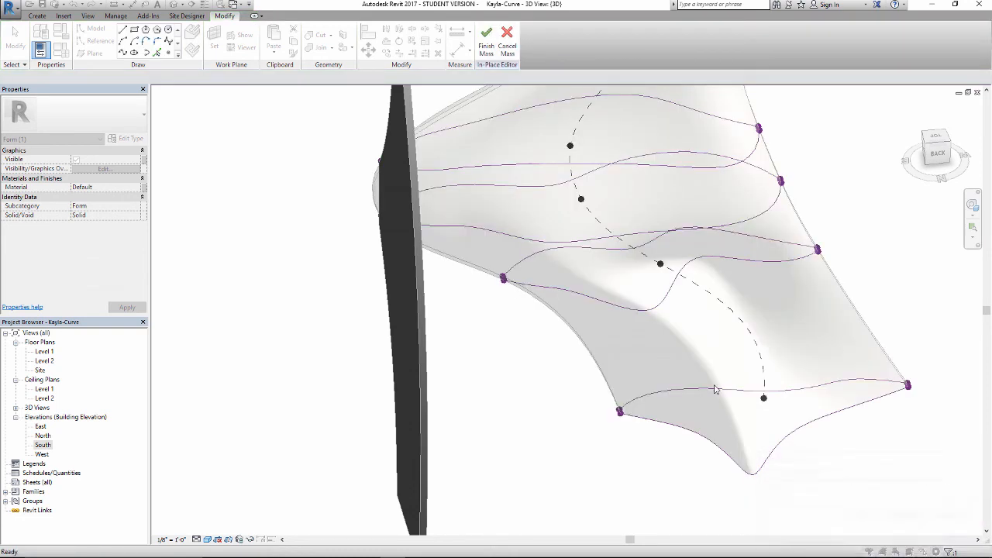
Move the inner control point of the second profile's back edge partway outward to soften the S-shaped bend
{"action": "middle_click_drag", "start_coordinate": [657, 316], "coordinate": [682, 338], "text": "shift"}
{"action": "scroll", "coordinate": [673, 314], "scroll_direction": "up", "scroll_amount": 2}
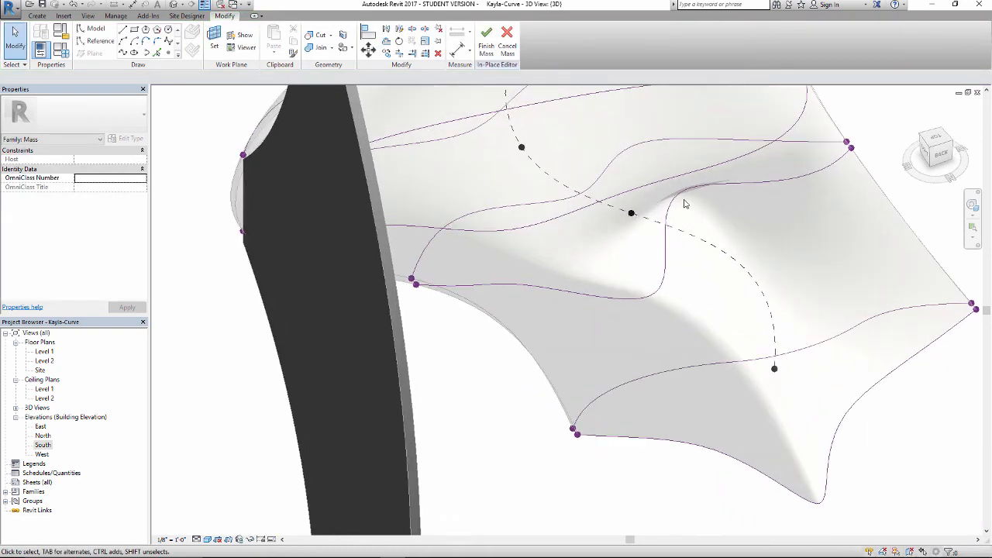
{"action": "left_click", "coordinate": [665, 225]}
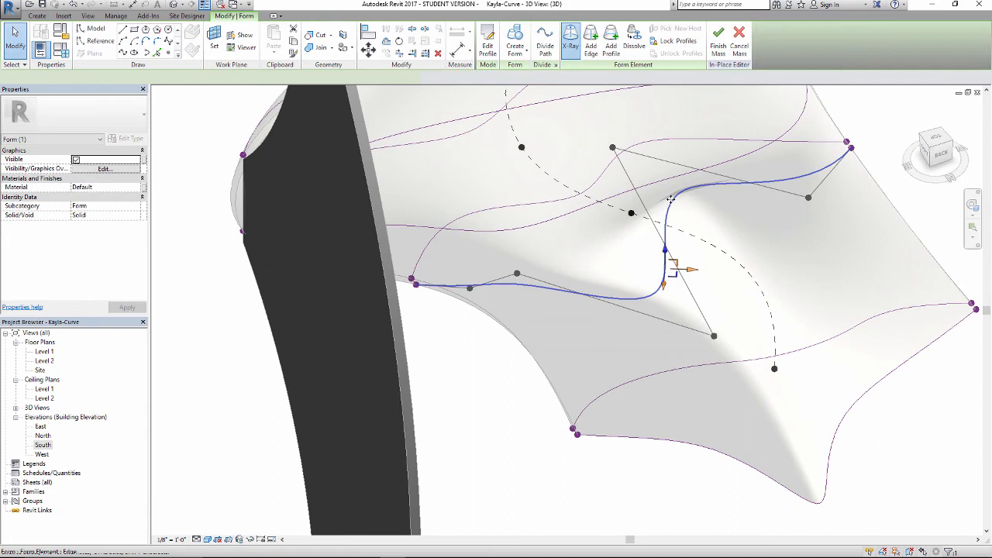
{"action": "left_click", "coordinate": [613, 149]}
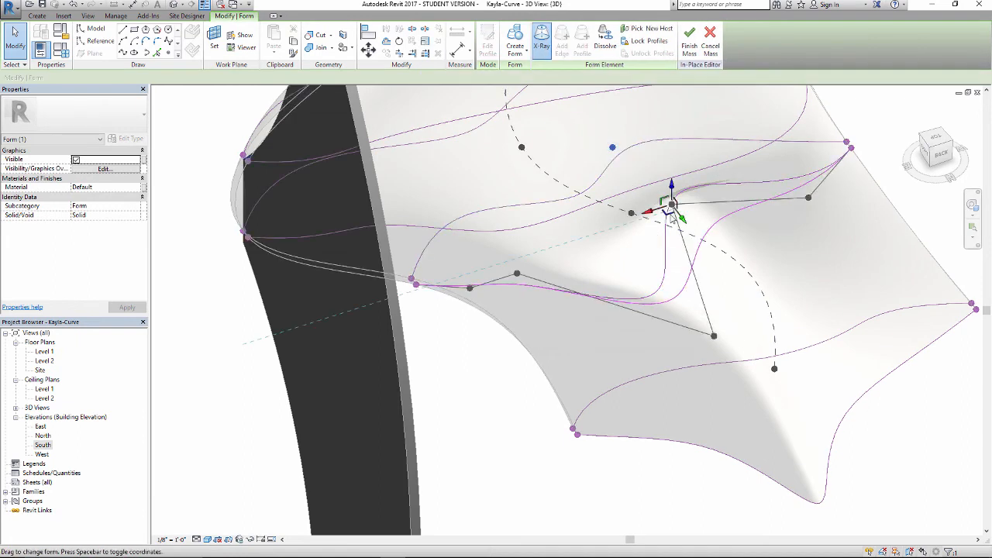
{"action": "left_click_drag", "start_coordinate": [670, 217], "coordinate": [671, 213]}
Finish the in-place mass and inspect its reshaped surface from the back and front
{"action": "left_click", "coordinate": [566, 455]}
{"action": "middle_click_drag", "start_coordinate": [565, 454], "coordinate": [676, 451], "text": "shift"}
{"action": "left_click", "coordinate": [486, 46]}
{"action": "mouse_move", "coordinate": [596, 364]}
{"action": "middle_mouse_down", "text": "shift"}
{"action": "mouse_move", "coordinate": [620, 381]}
{"action": "mouse_move", "coordinate": [451, 352]}
{"action": "mouse_move", "coordinate": [612, 367]}
{"action": "mouse_move", "coordinate": [633, 425]}
{"action": "mouse_move", "coordinate": [845, 391]}
{"action": "middle_mouse_up", "text": "shift"}
{"action": "scroll", "coordinate": [592, 374], "scroll_direction": "up", "scroll_amount": 4}
{"action": "mouse_move", "coordinate": [348, 398]}
{"action": "middle_mouse_down", "text": "shift"}
{"action": "mouse_move", "coordinate": [609, 432]}
{"action": "mouse_move", "coordinate": [452, 463]}
{"action": "mouse_move", "coordinate": [290, 445]}
{"action": "mouse_move", "coordinate": [364, 395]}
{"action": "middle_mouse_up", "text": "shift"}
{"action": "middle_click_drag", "start_coordinate": [505, 460], "coordinate": [660, 457], "text": "shift"}
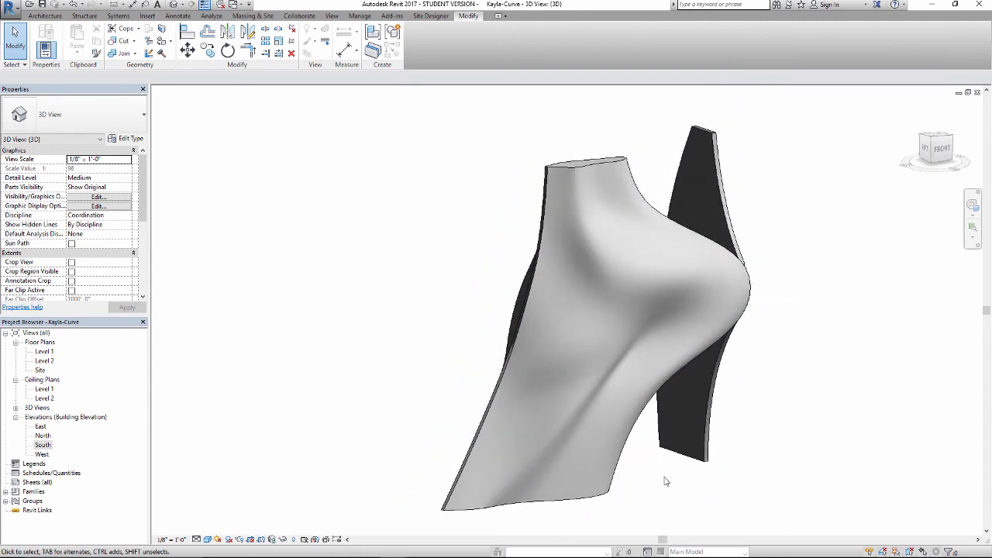
{"action": "middle_click_drag", "start_coordinate": [514, 170], "coordinate": [462, 151]}
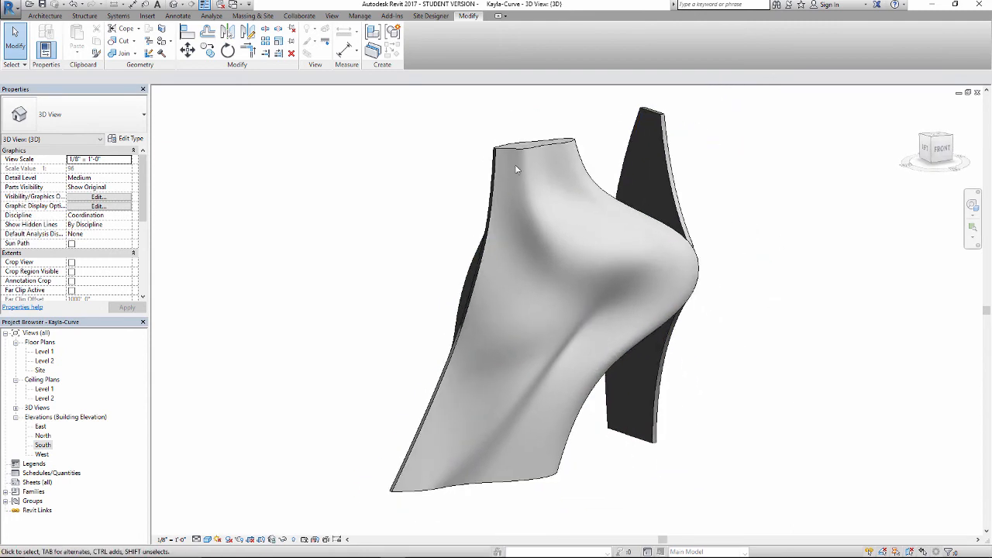
Temporarily isolate the reshaped curved mass element in the 3D view
{"action": "left_click", "coordinate": [530, 156]}
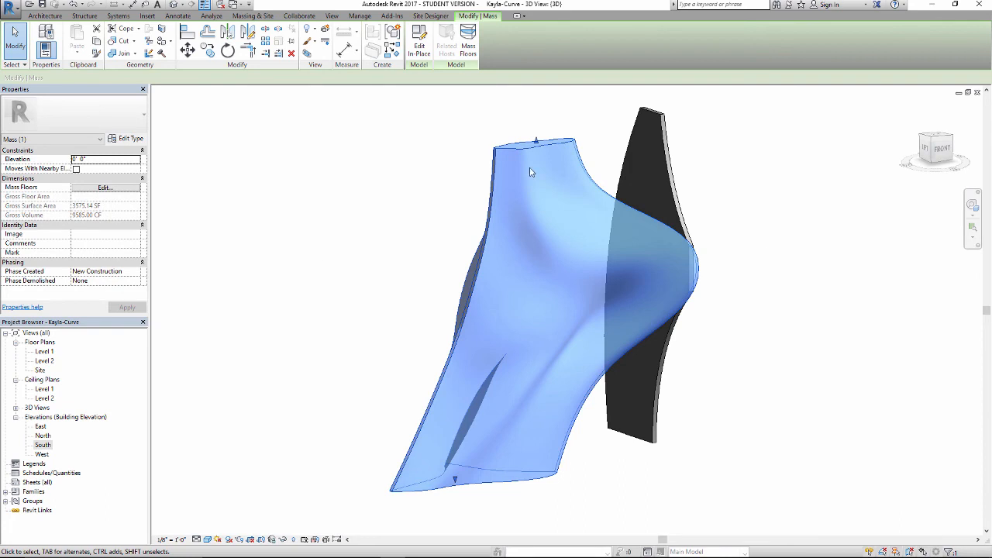
{"action": "left_click", "coordinate": [284, 540]}
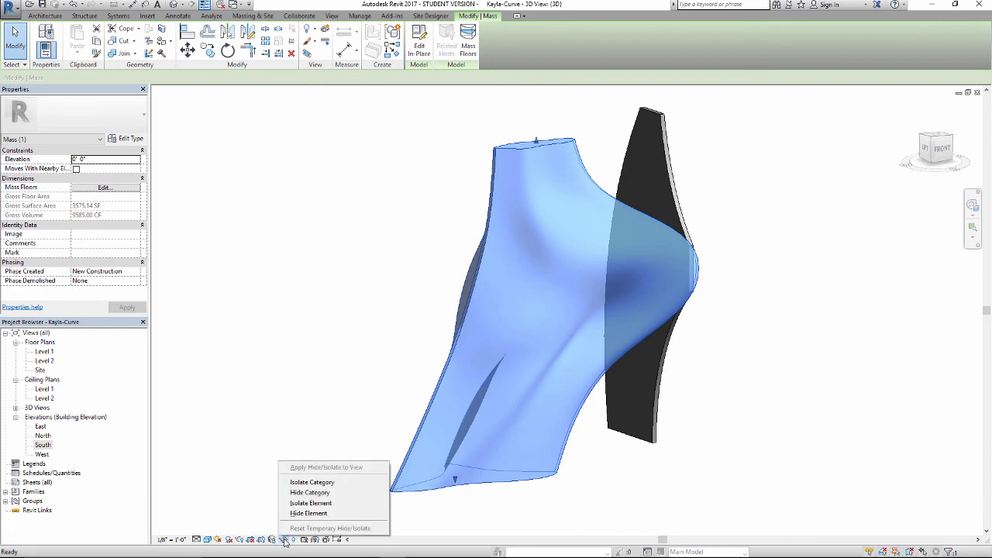
{"action": "left_click", "coordinate": [309, 506]}
{"action": "left_click", "coordinate": [303, 474]}
{"action": "middle_click_drag", "start_coordinate": [330, 458], "coordinate": [351, 460]}
{"action": "middle_click_drag", "start_coordinate": [352, 460], "coordinate": [539, 464], "text": "shift"}
{"action": "middle_click_drag", "start_coordinate": [300, 468], "coordinate": [581, 405], "text": "shift"}
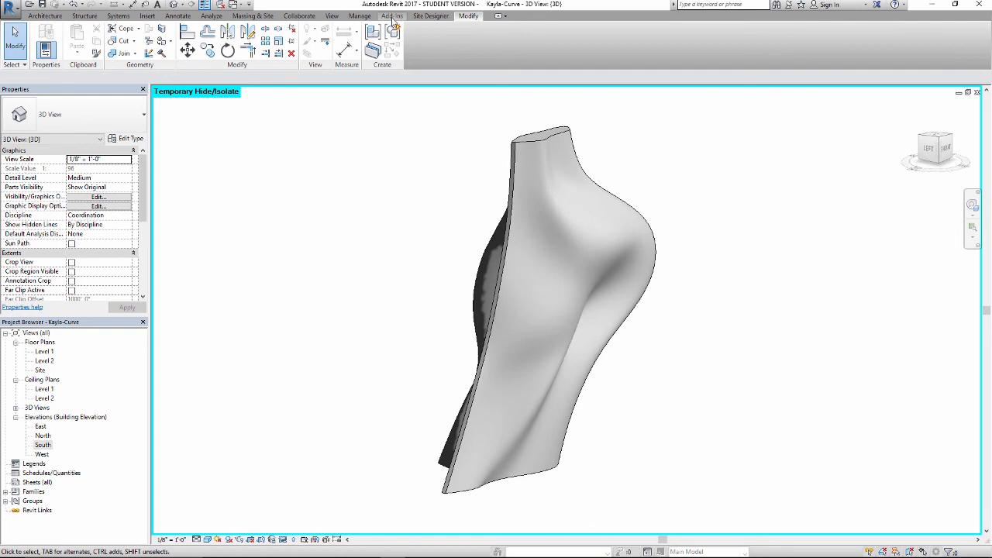
Export the isolated mass with the STL exporter in binary format using feet, saving it to the Desktop as curve1
{"action": "left_click", "coordinate": [392, 16]}
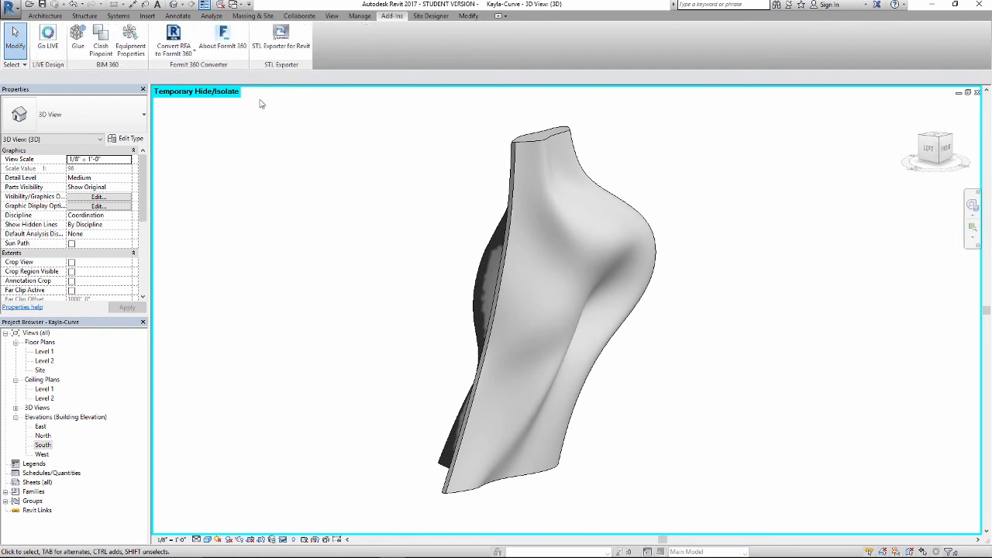
{"action": "left_click", "coordinate": [280, 41]}
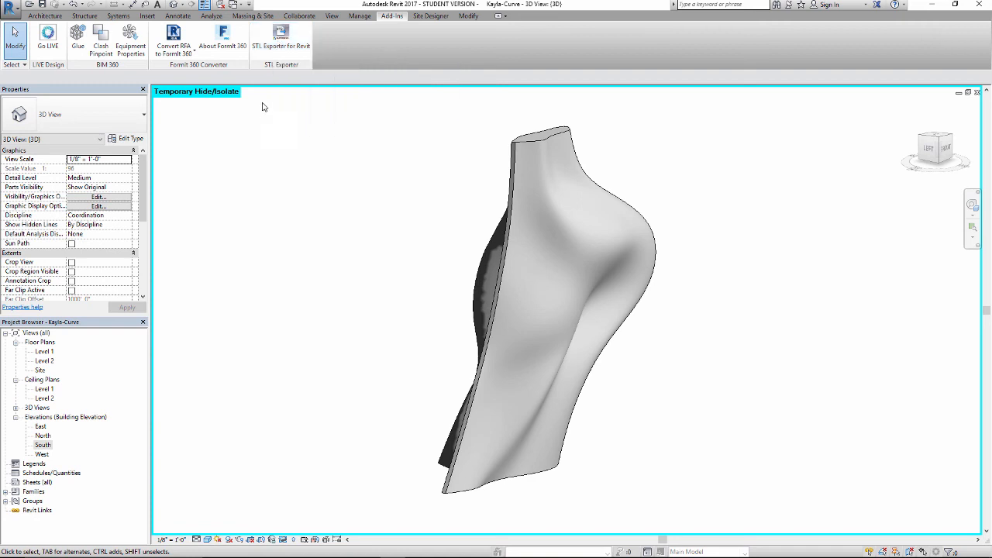
{"action": "left_click", "coordinate": [277, 40]}
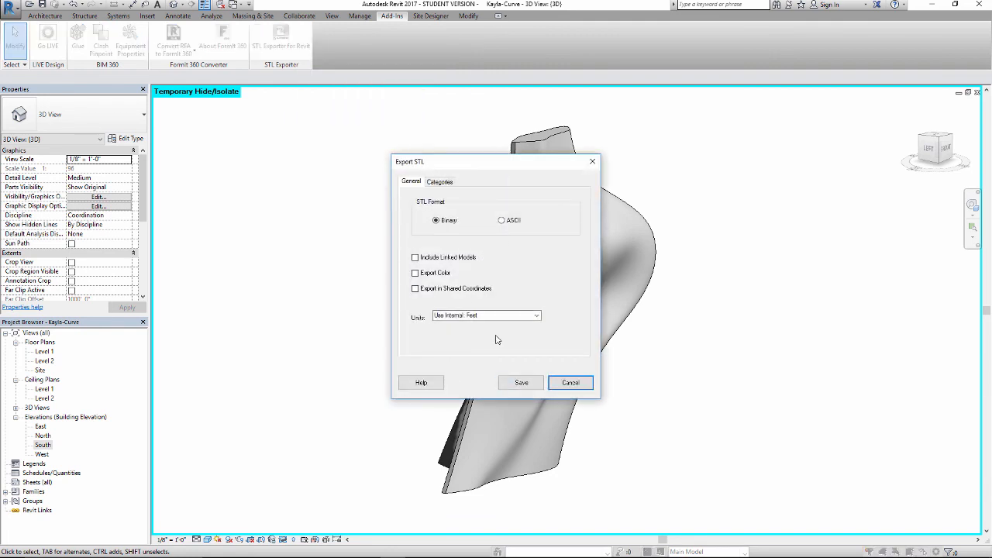
{"action": "left_click", "coordinate": [519, 383]}
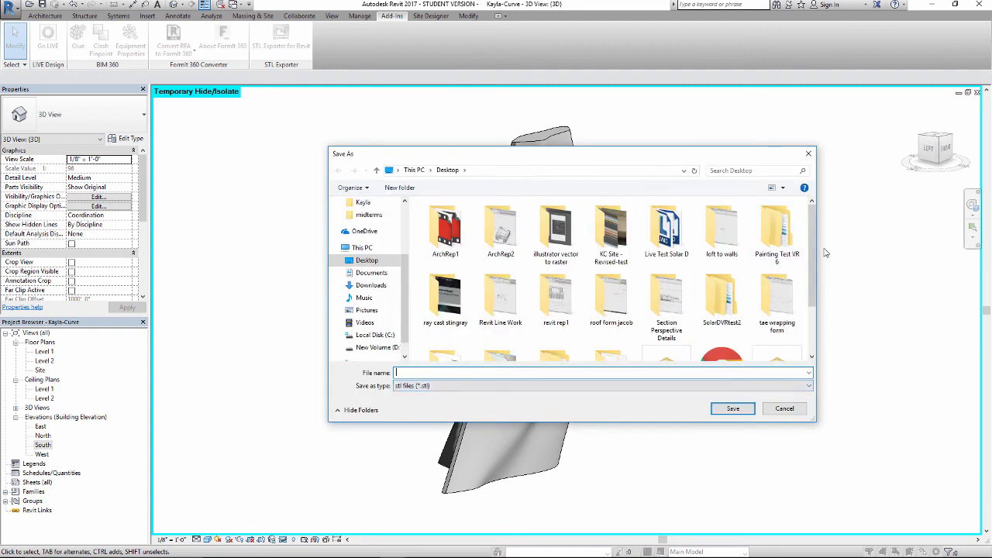
{"action": "left_click_drag", "start_coordinate": [812, 269], "coordinate": [817, 314]}
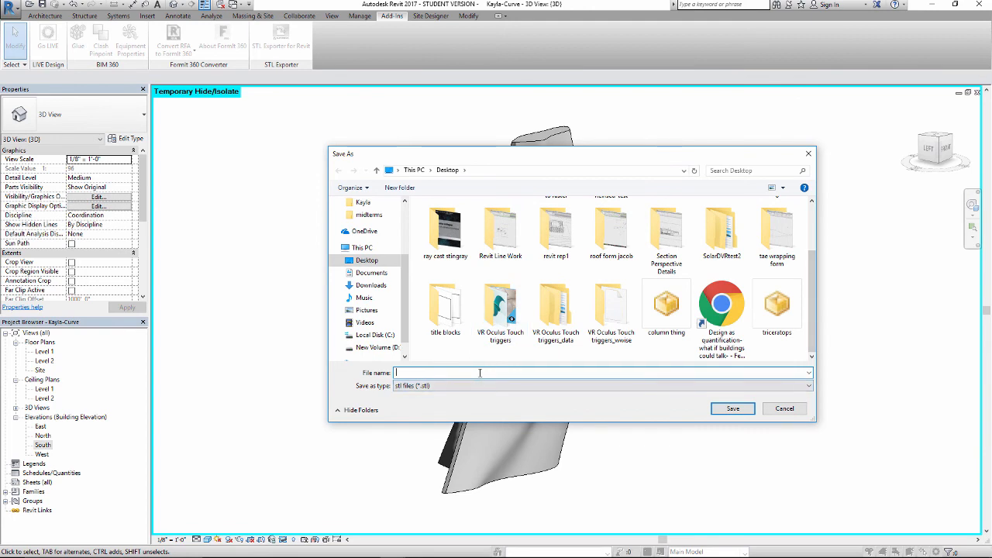
{"action": "type", "text": "curve1"}
{"action": "key", "text": "Return"}
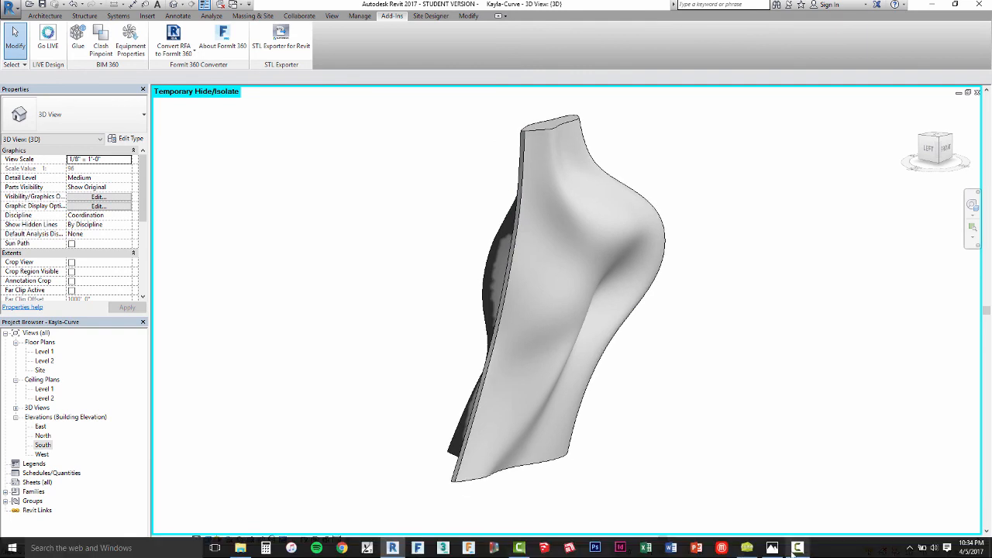
Switch to Cura and load the curve1 model from the Desktop onto the build plate
{"action": "left_click", "coordinate": [747, 548]}
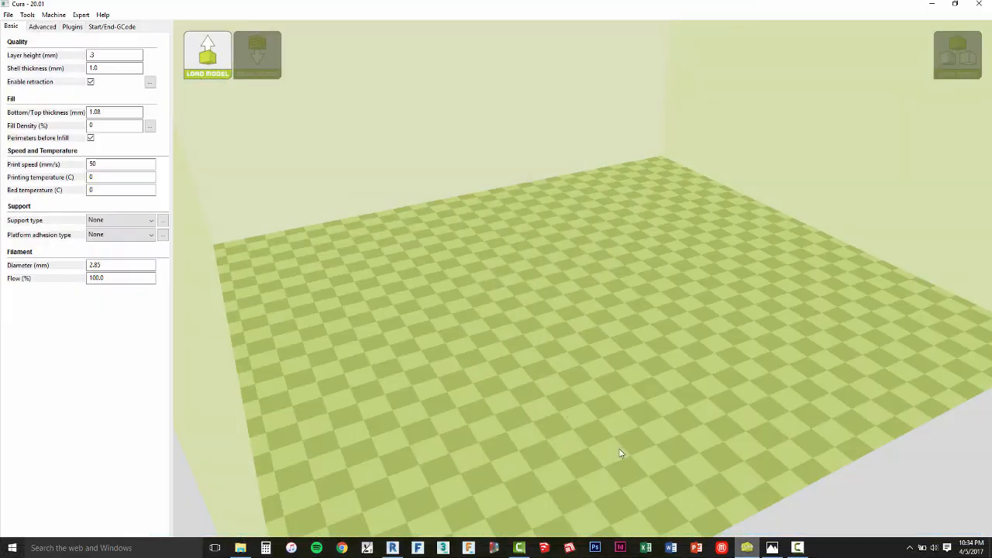
{"action": "right_click_drag", "start_coordinate": [532, 298], "coordinate": [606, 259]}
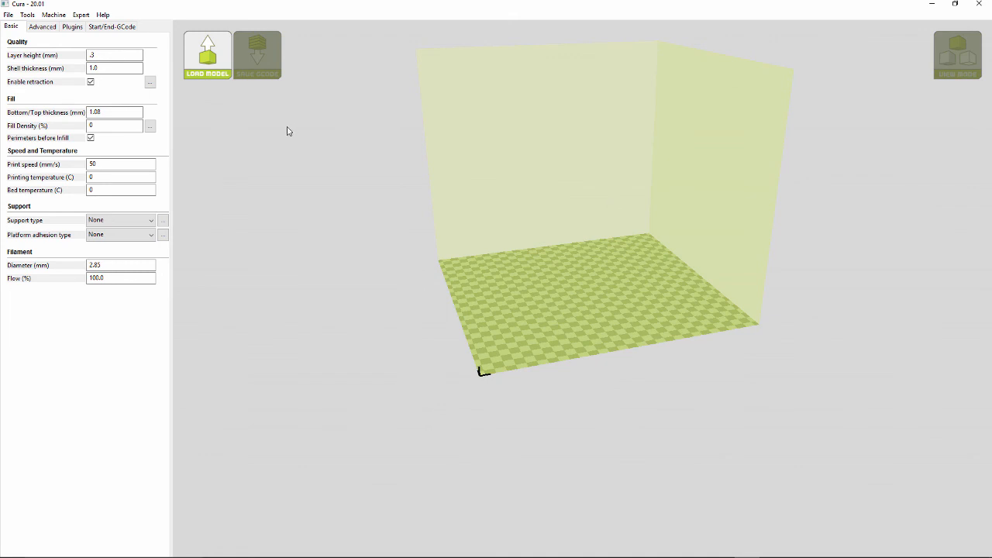
{"action": "right_click_drag", "start_coordinate": [467, 218], "coordinate": [523, 217]}
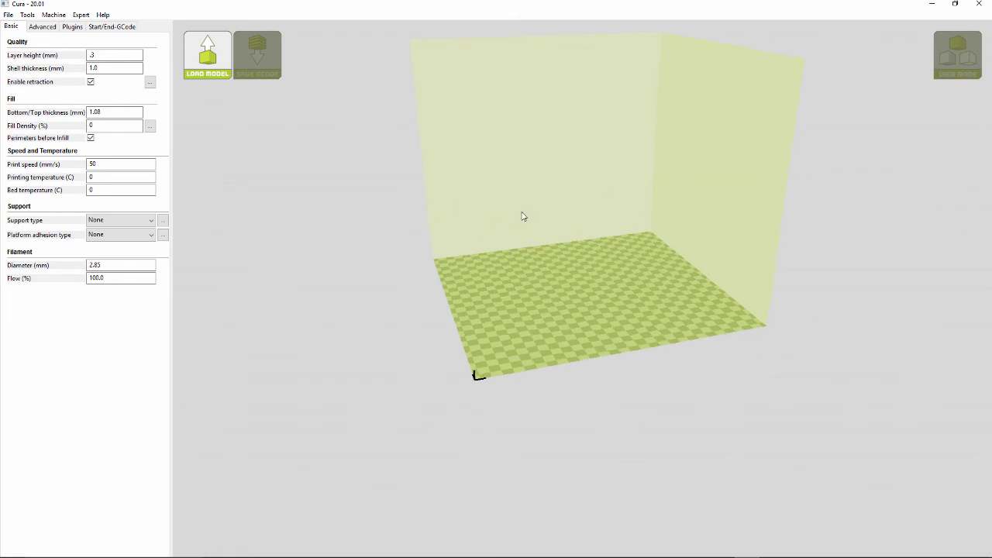
{"action": "left_click", "coordinate": [211, 60]}
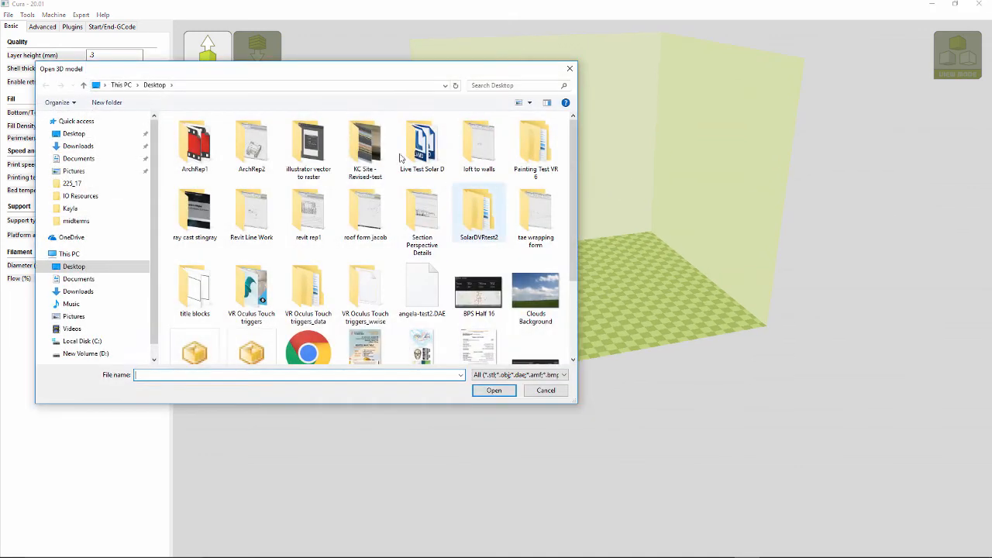
{"action": "left_click_drag", "start_coordinate": [489, 83], "coordinate": [495, 83]}
{"action": "left_click_drag", "start_coordinate": [707, 238], "coordinate": [709, 327]}
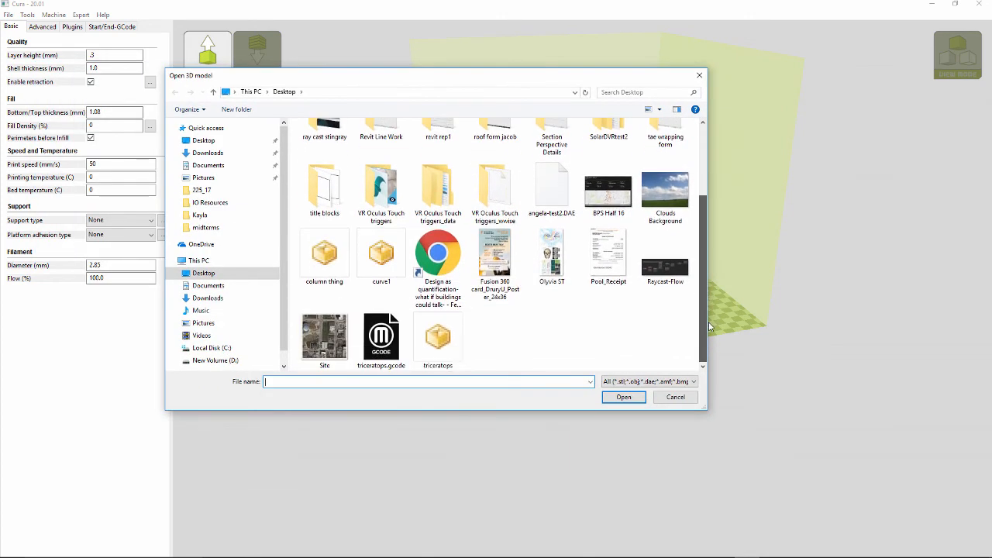
{"action": "left_click", "coordinate": [372, 258]}
{"action": "left_click", "coordinate": [629, 399]}
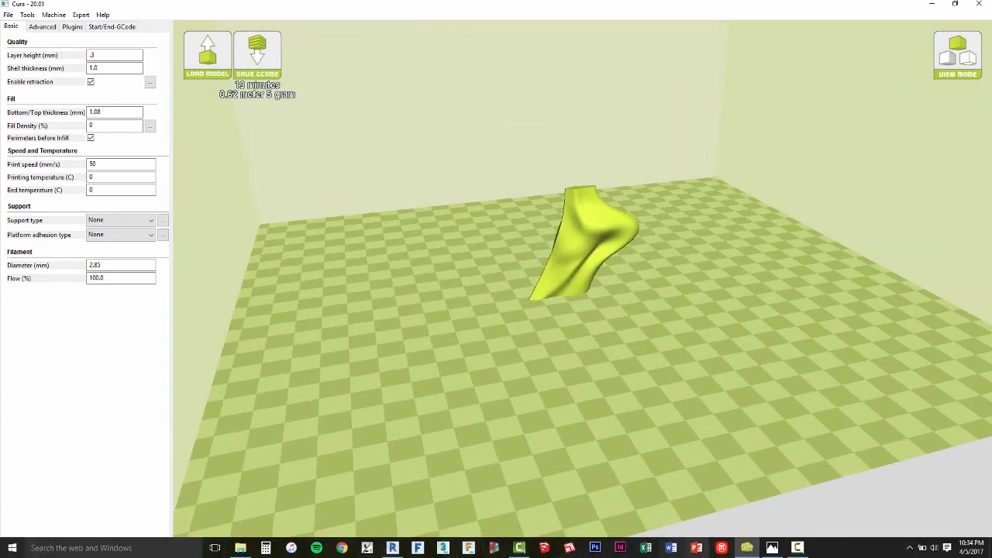
Switch to Excel and open the recent scale calculator workbook stored on the Desktop
{"action": "left_click", "coordinate": [645, 547]}
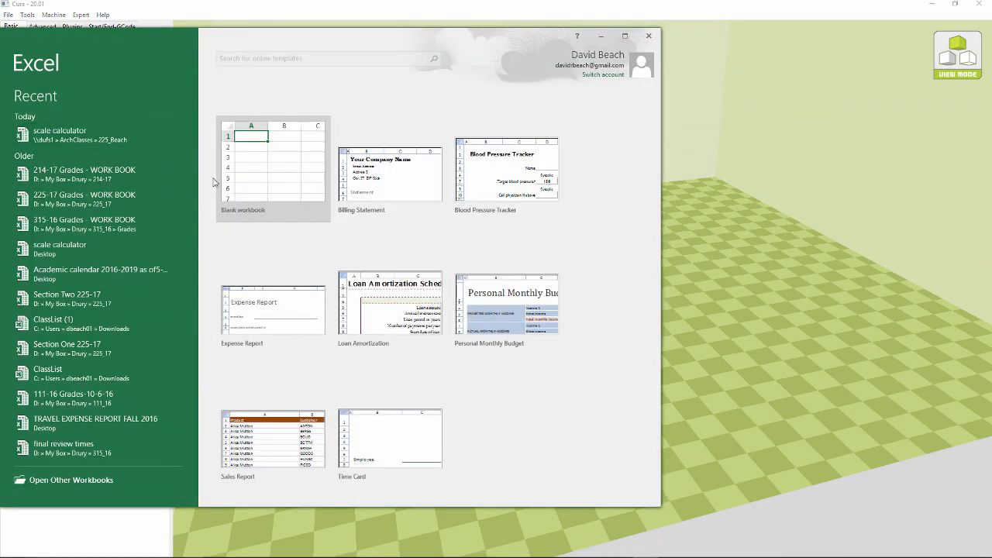
{"action": "left_click", "coordinate": [39, 252]}
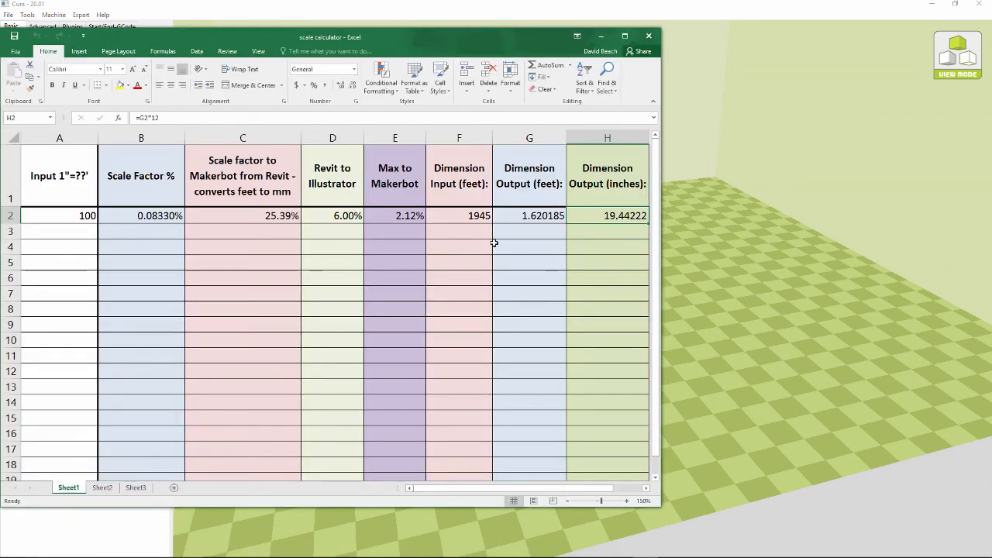
{"action": "left_click_drag", "start_coordinate": [509, 37], "coordinate": [597, 47]}
Return to Cura and examine the loaded curve model's size and shape on the build plate
{"action": "left_click", "coordinate": [555, 6]}
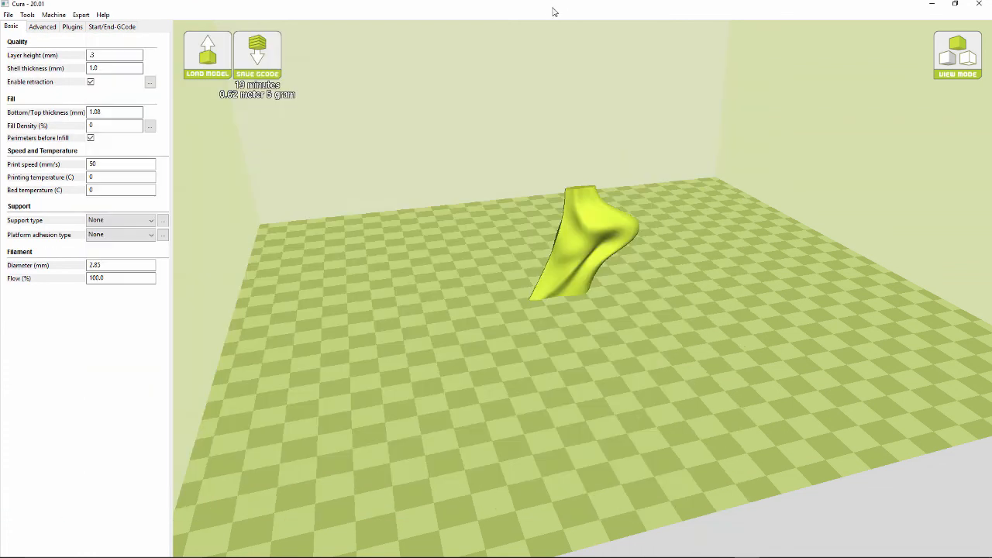
{"action": "mouse_move", "coordinate": [658, 316]}
{"action": "right_mouse_down"}
{"action": "mouse_move", "coordinate": [593, 323]}
{"action": "mouse_move", "coordinate": [545, 312]}
{"action": "mouse_move", "coordinate": [563, 301]}
{"action": "mouse_move", "coordinate": [644, 328]}
{"action": "mouse_move", "coordinate": [677, 312]}
{"action": "mouse_move", "coordinate": [661, 324]}
{"action": "right_mouse_up"}
{"action": "right_click_drag", "start_coordinate": [669, 200], "coordinate": [660, 310]}
{"action": "scroll", "coordinate": [571, 282], "scroll_direction": "up", "scroll_amount": 6}
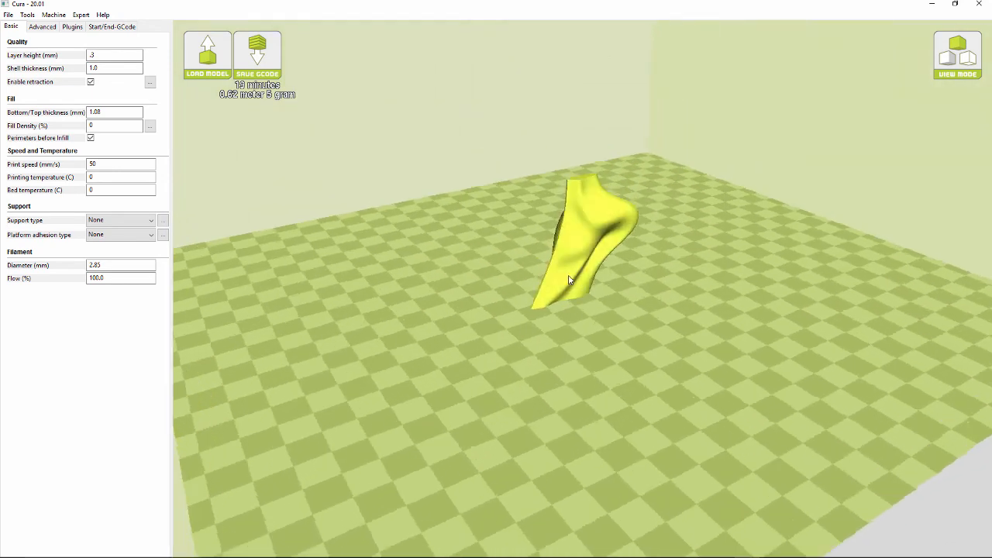
{"action": "right_click_drag", "start_coordinate": [679, 320], "coordinate": [728, 249]}
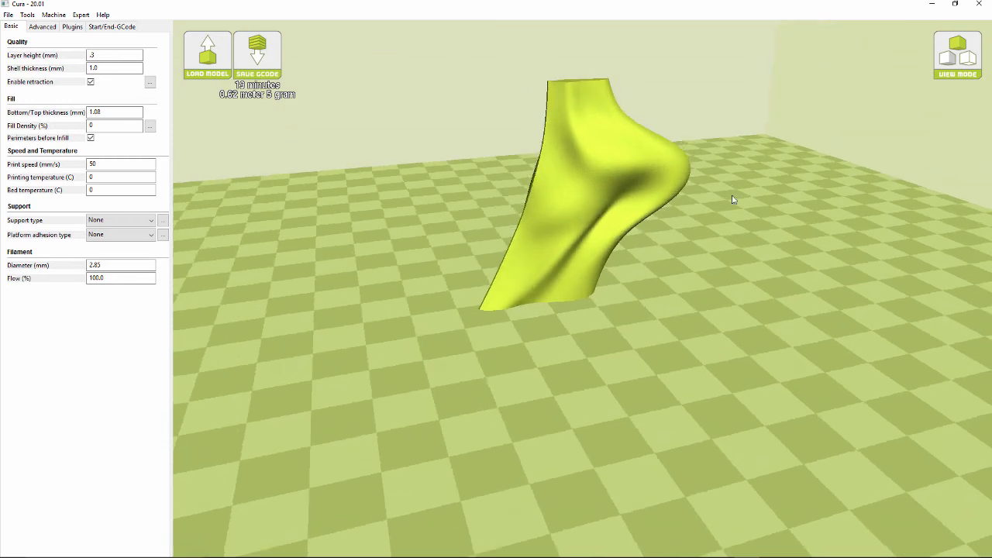
{"action": "right_click_drag", "start_coordinate": [585, 184], "coordinate": [657, 283]}
Switch to the scale calculator in Excel, set the scale input in A2 to 8, and check the formulas in B2 and C2
{"action": "mouse_move", "coordinate": [589, 555]}
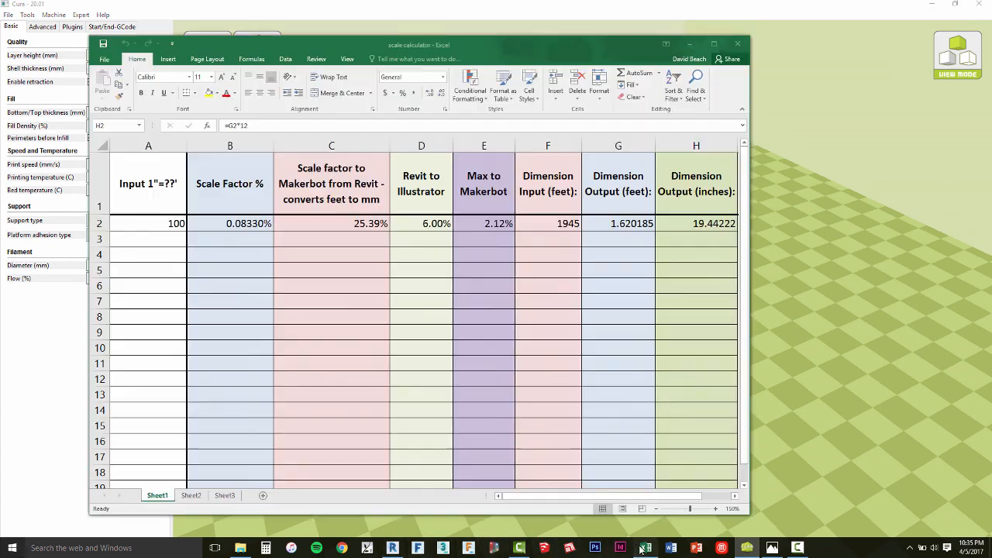
{"action": "left_click", "coordinate": [645, 547]}
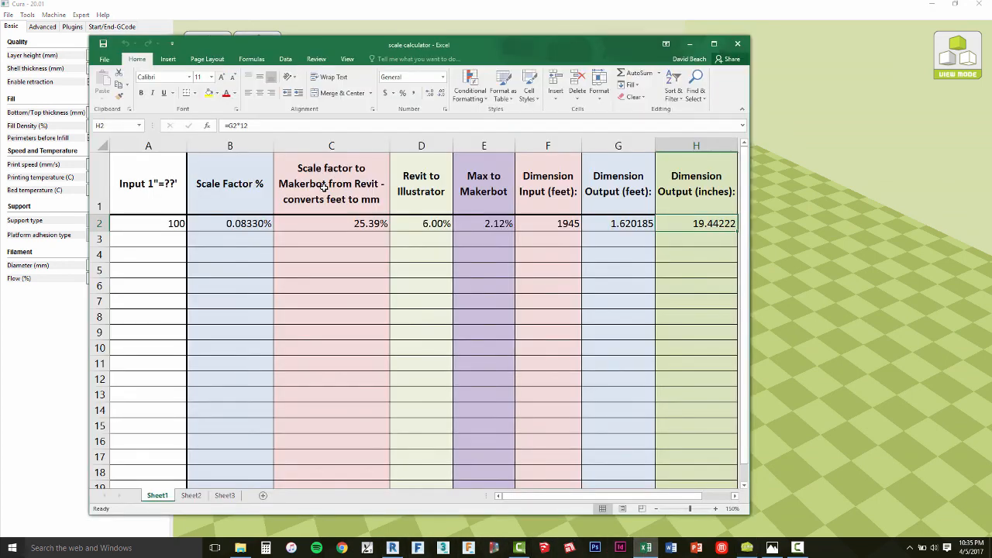
{"action": "left_click", "coordinate": [159, 224]}
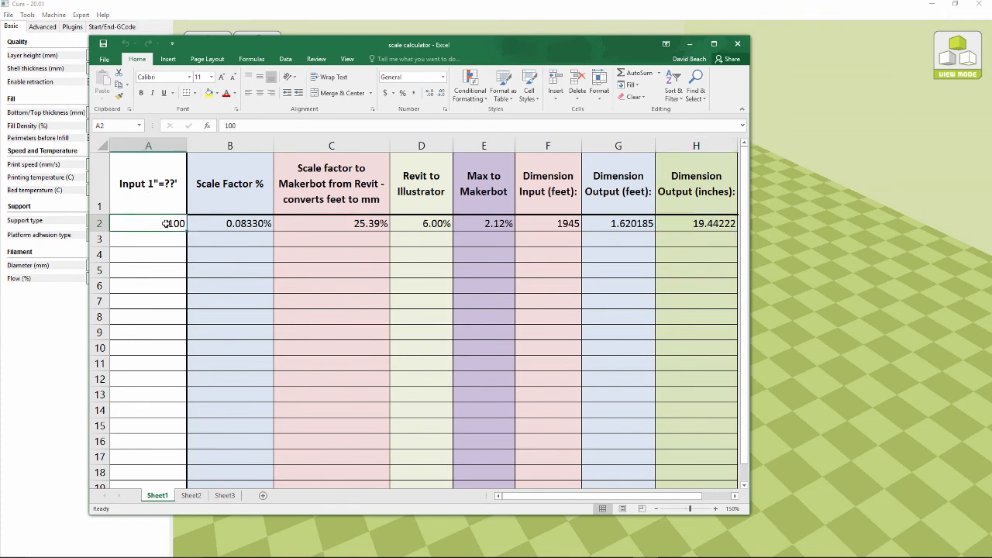
{"action": "type", "text": "8"}
{"action": "left_click", "coordinate": [213, 237]}
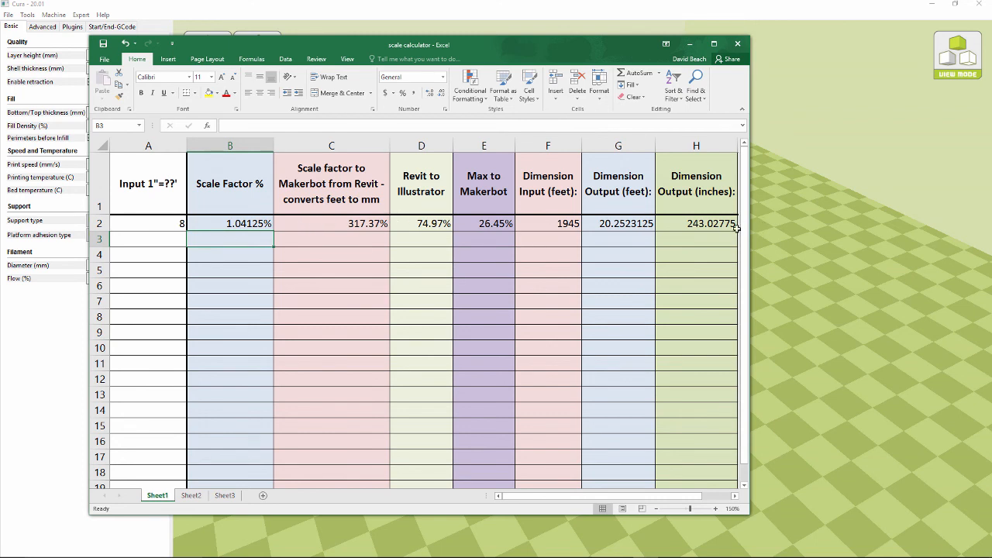
{"action": "left_click", "coordinate": [348, 227]}
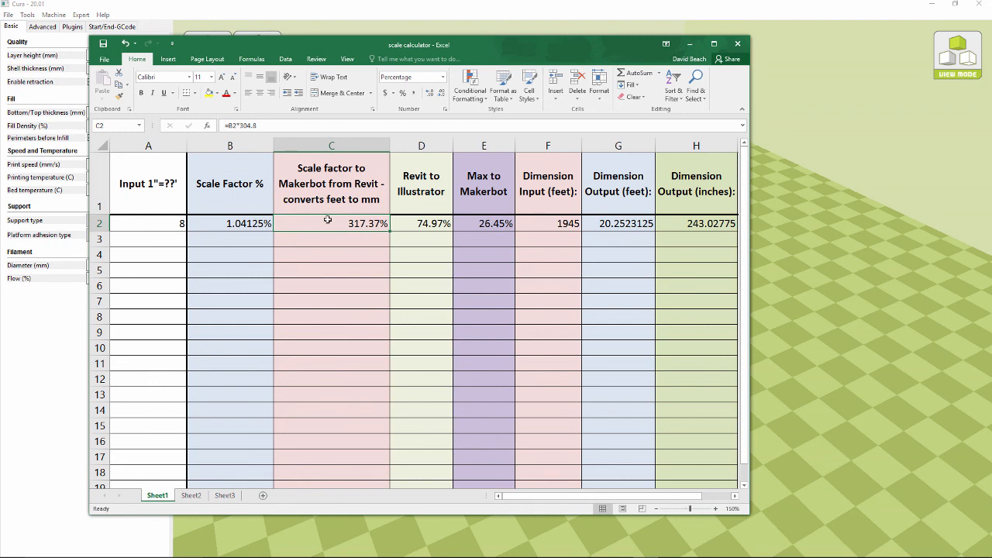
{"action": "left_click", "coordinate": [240, 222]}
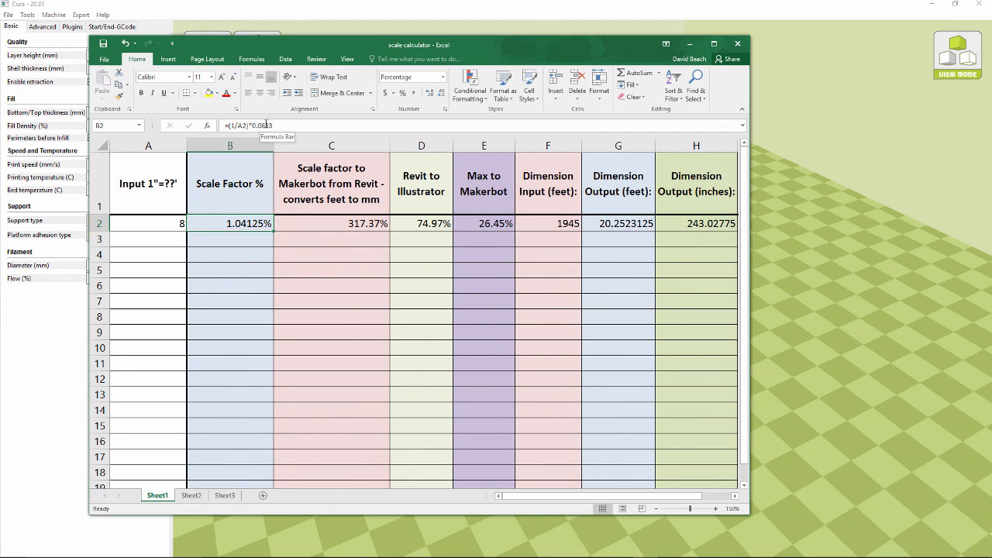
{"action": "left_click", "coordinate": [327, 224]}
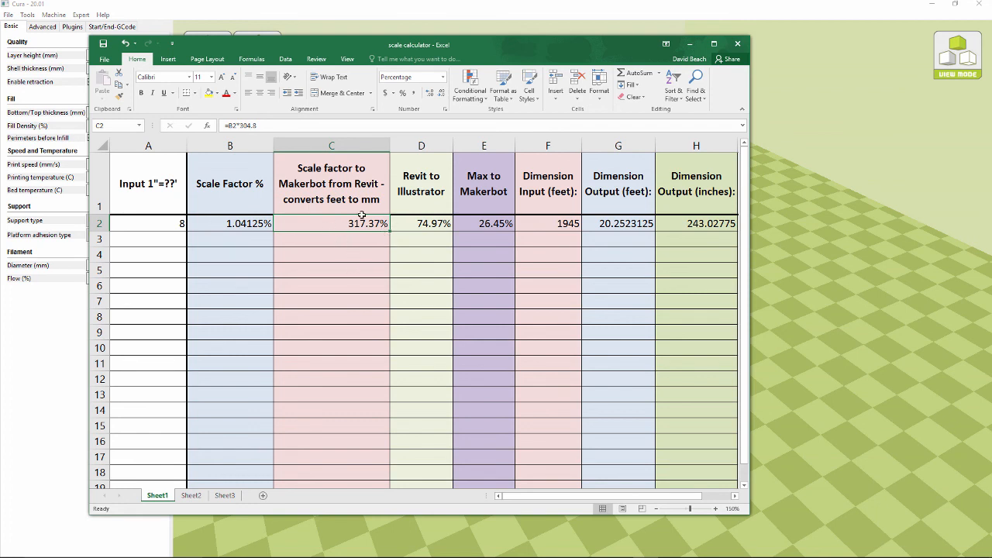
Return to Cura and scale the curve model with uniform scaling, entering an X scale factor of 3.1737
{"action": "left_click", "coordinate": [347, 8]}
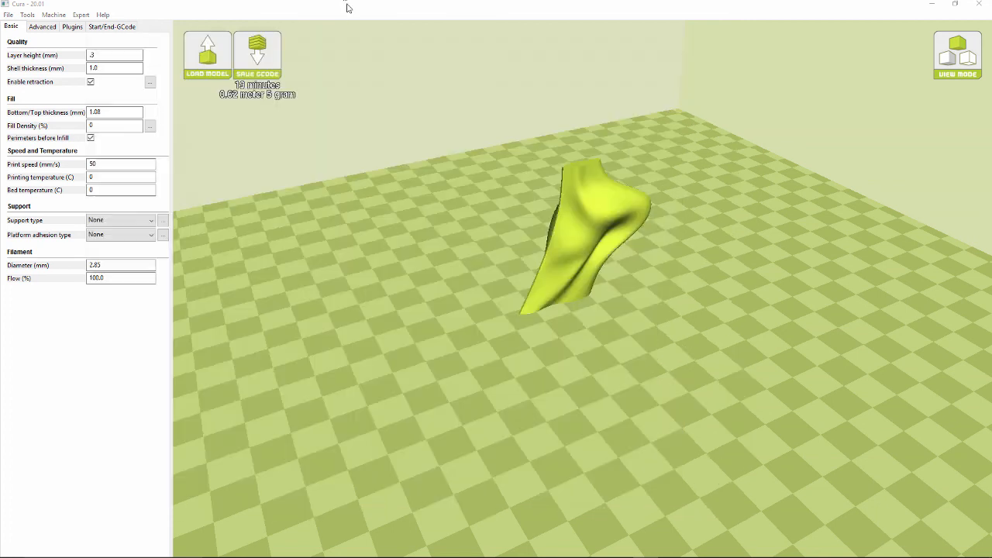
{"action": "left_click", "coordinate": [591, 197]}
{"action": "right_click_drag", "start_coordinate": [590, 198], "coordinate": [565, 235]}
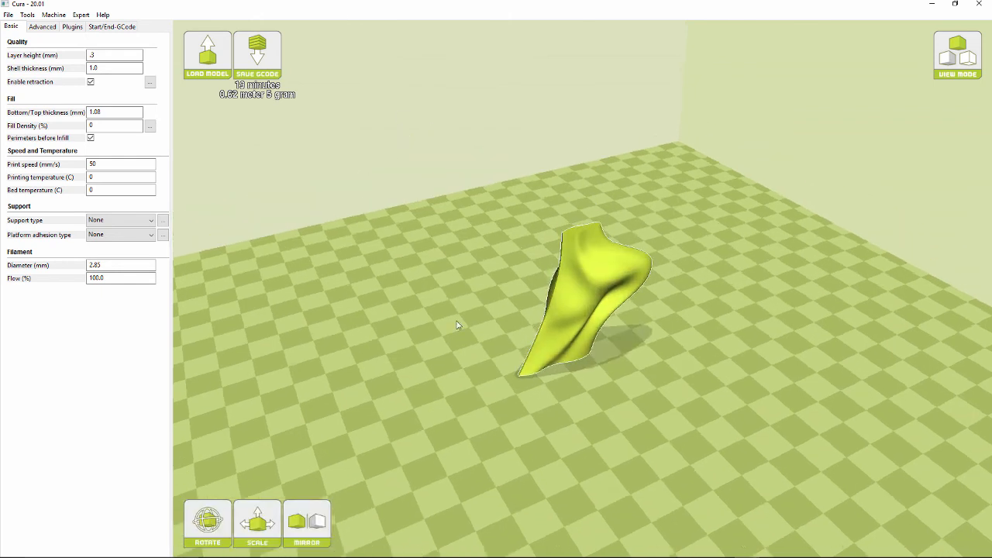
{"action": "left_click", "coordinate": [255, 531]}
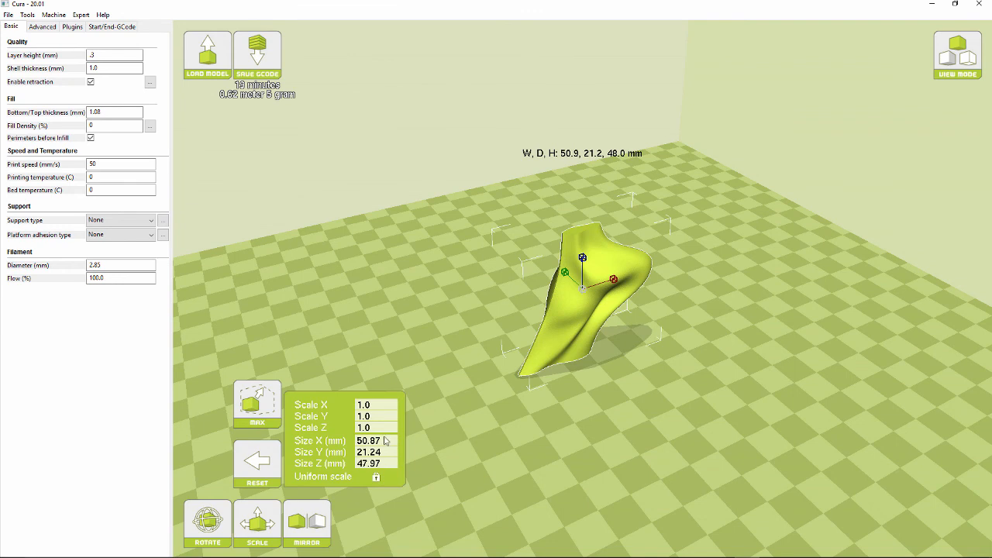
{"action": "left_click", "coordinate": [379, 408]}
{"action": "type", "text": "3.1"}
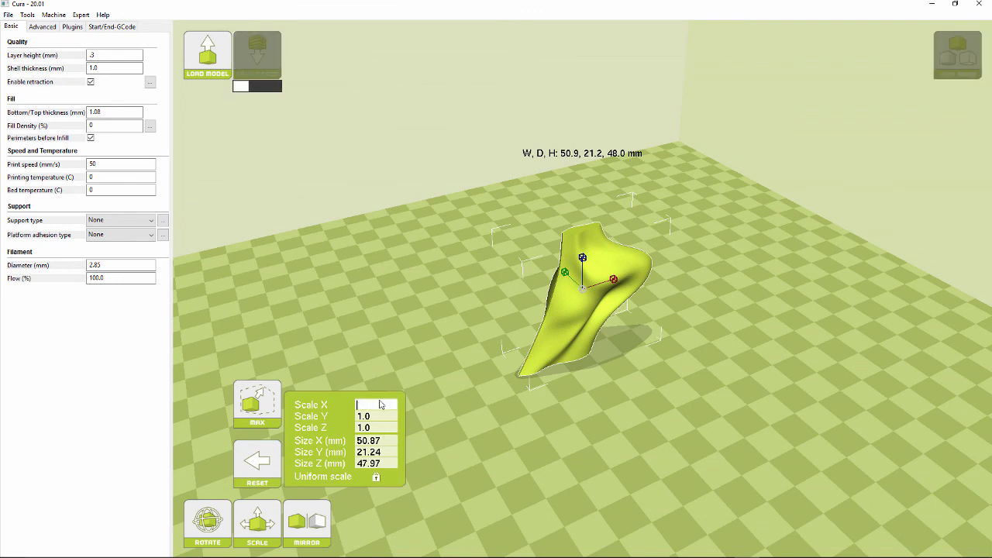
{"action": "type", "text": "7"}
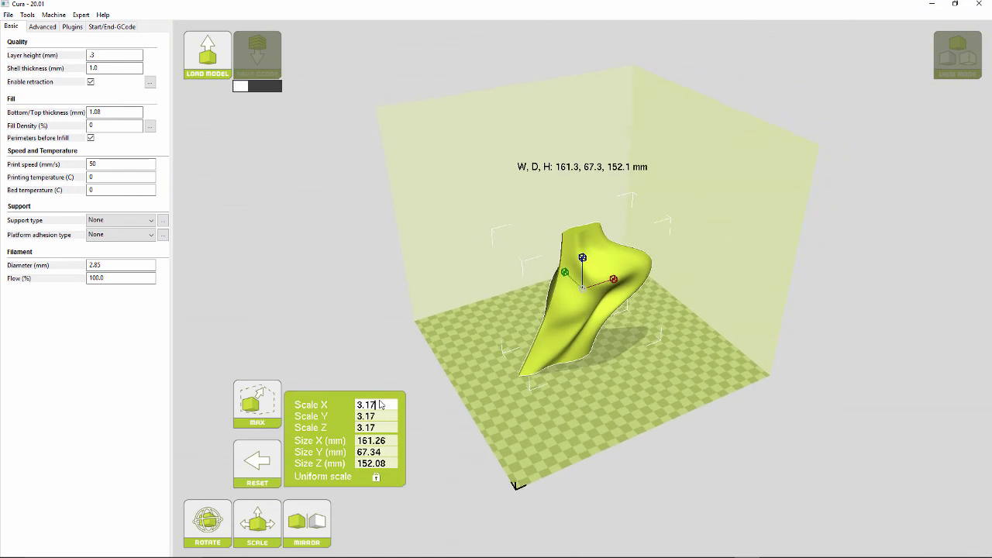
{"action": "type", "text": "38"}
{"action": "key", "text": "Tab"}
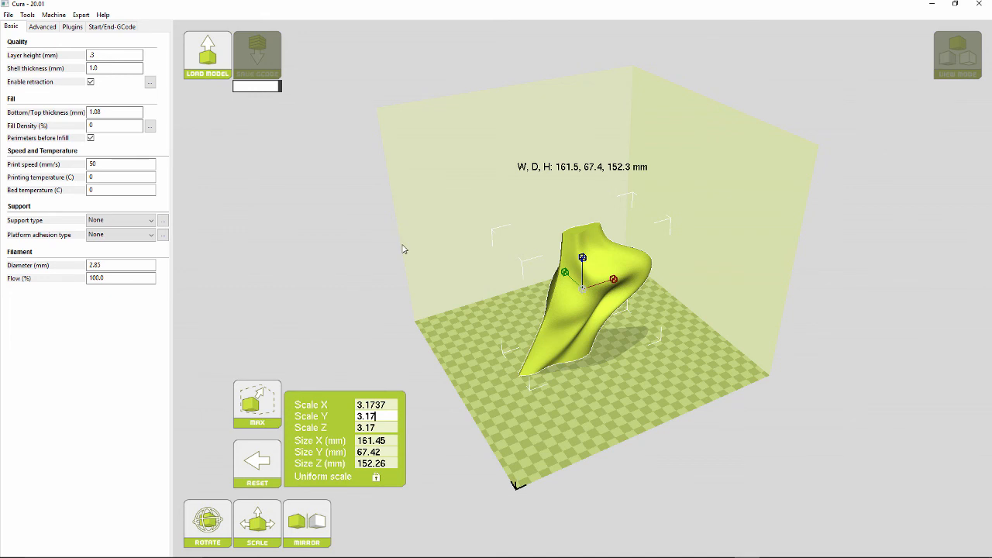
Examine the scaled curve model on the build plate from the front and back
{"action": "right_click_drag", "start_coordinate": [409, 270], "coordinate": [388, 269]}
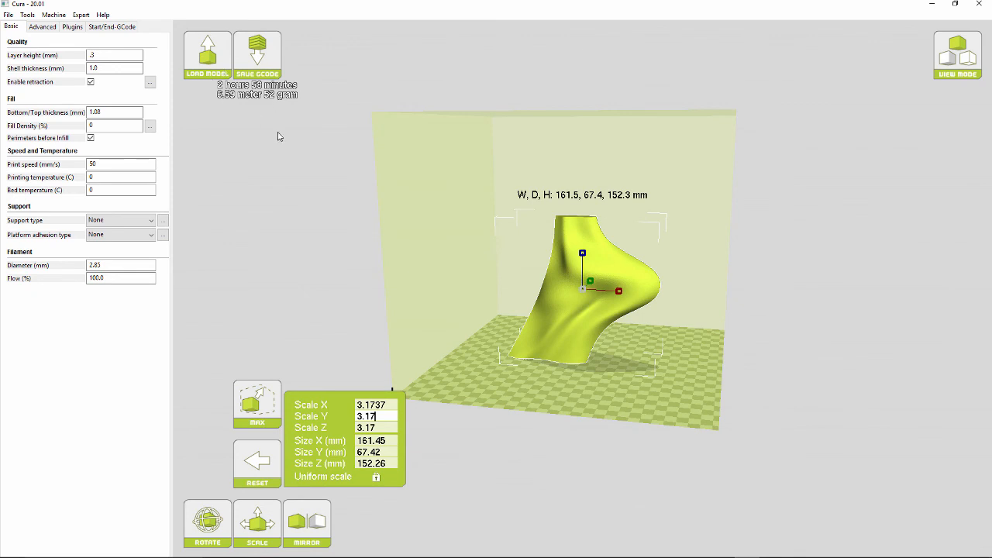
{"action": "scroll", "coordinate": [620, 275], "scroll_direction": "up", "scroll_amount": 5}
{"action": "right_click_drag", "start_coordinate": [760, 379], "coordinate": [699, 382]}
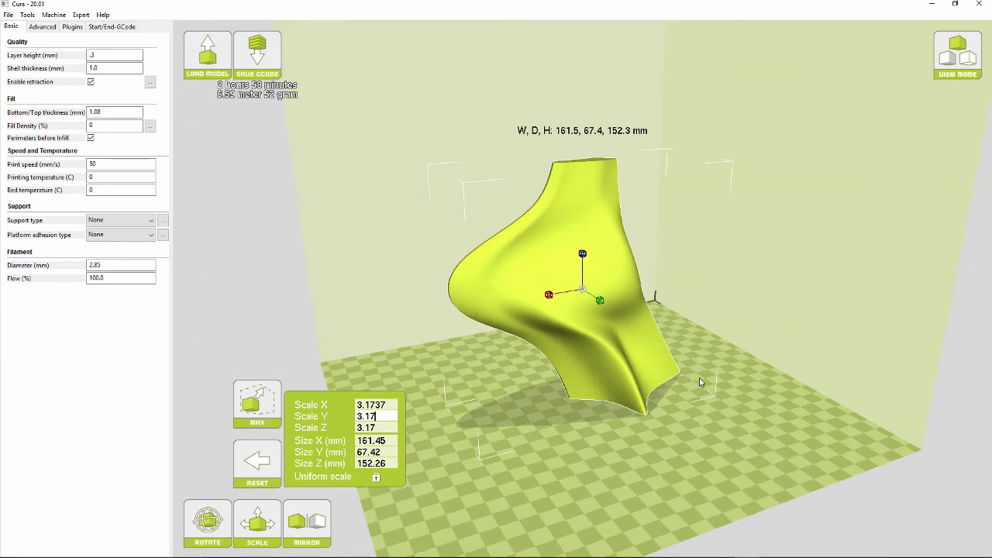
Set the curve model's fill density to 5%
{"action": "scroll", "coordinate": [632, 404], "scroll_direction": "up", "scroll_amount": 3}
{"action": "right_click_drag", "start_coordinate": [457, 286], "coordinate": [346, 191]}
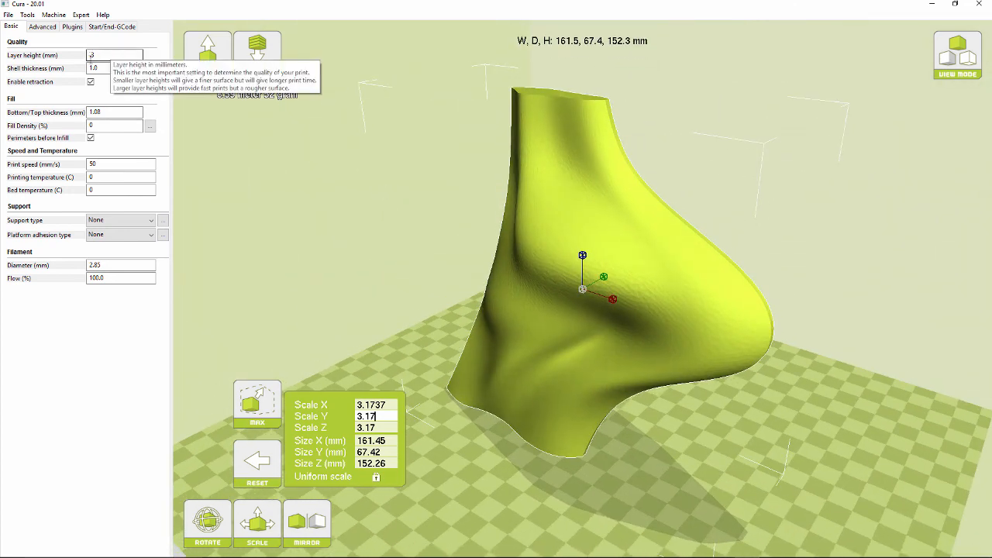
{"action": "double_click", "coordinate": [88, 126]}
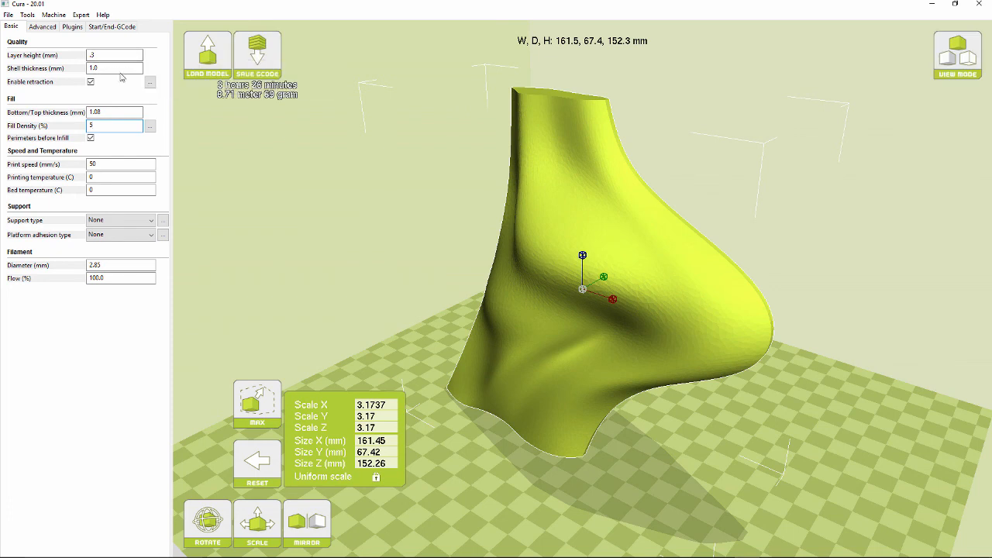
Try a layer height of .18 mm for the print and set it back to .3 mm
{"action": "left_click", "coordinate": [97, 55]}
{"action": "key", "text": "BackSpace"}
{"action": "key", "text": "BackSpace"}
{"action": "type", "text": ".18"}
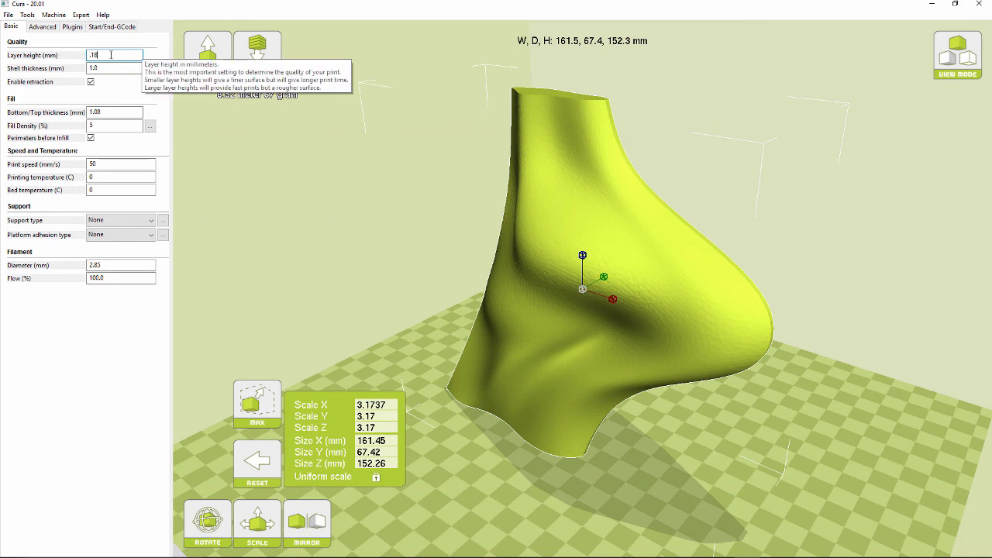
{"action": "key", "text": "BackSpace"}
{"action": "key", "text": "BackSpace"}
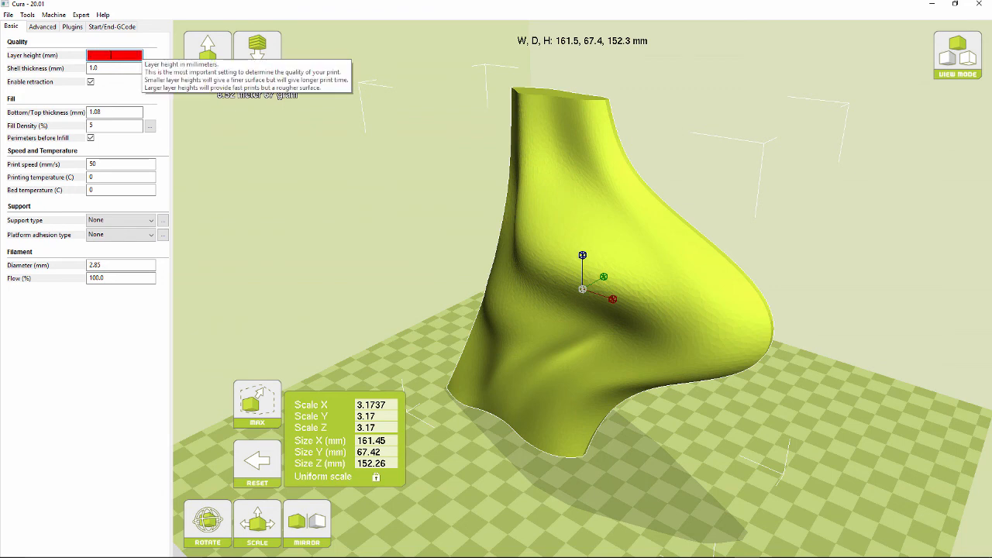
{"action": "type", "text": ".3"}
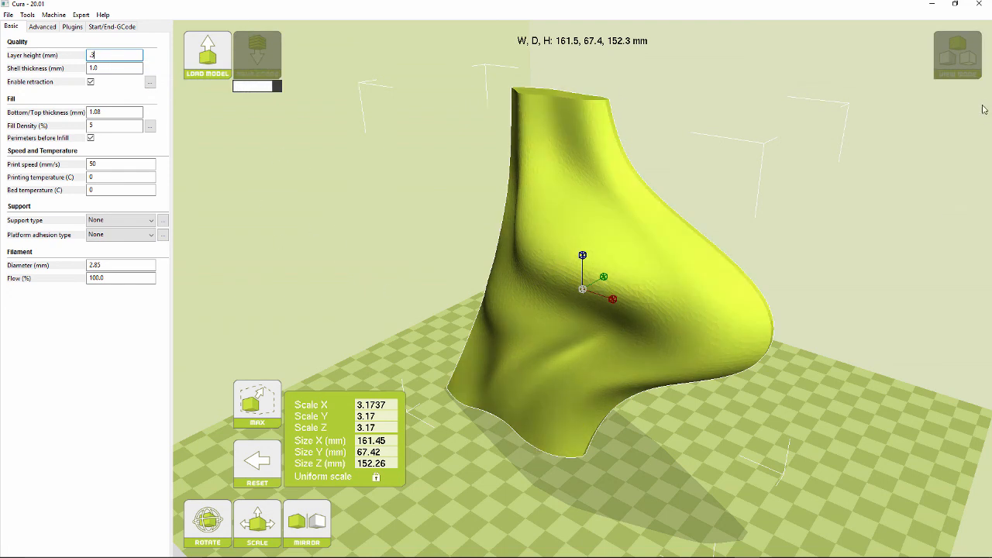
Show the sliced curve model in the Layers view and examine its toolpaths across lower and upper layers
{"action": "left_click", "coordinate": [967, 50]}
{"action": "left_click", "coordinate": [965, 257]}
{"action": "right_click_drag", "start_coordinate": [822, 384], "coordinate": [806, 388]}
{"action": "scroll", "coordinate": [783, 334], "scroll_direction": "up", "scroll_amount": 6}
{"action": "scroll", "coordinate": [786, 388], "scroll_direction": "down", "scroll_amount": 10}
{"action": "left_click_drag", "start_coordinate": [955, 288], "coordinate": [965, 411]}
{"action": "right_click_drag", "start_coordinate": [719, 325], "coordinate": [720, 343]}
{"action": "left_click_drag", "start_coordinate": [954, 410], "coordinate": [974, 275]}
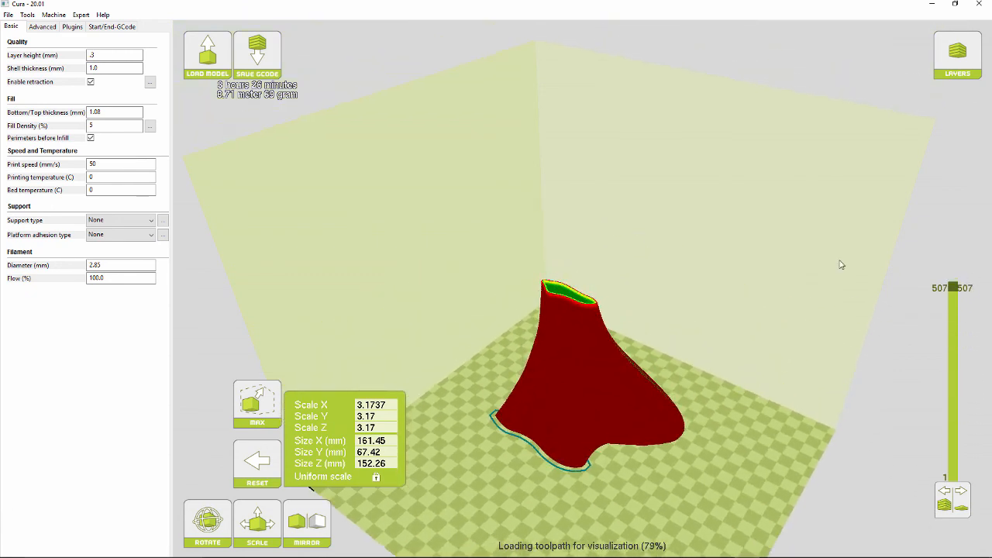
{"action": "right_click_drag", "start_coordinate": [609, 385], "coordinate": [616, 360]}
{"action": "right_click_drag", "start_coordinate": [531, 279], "coordinate": [521, 279]}
Switch to Photos and view the cardboard model picture and the two following photos of the printed curve
{"action": "key", "text": "alt+Tab"}
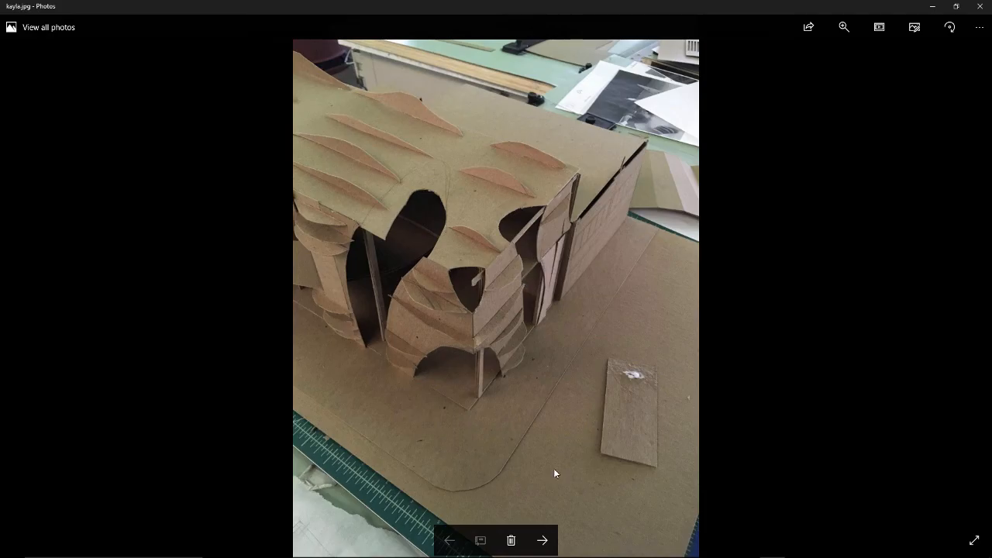
{"action": "left_click", "coordinate": [542, 541]}
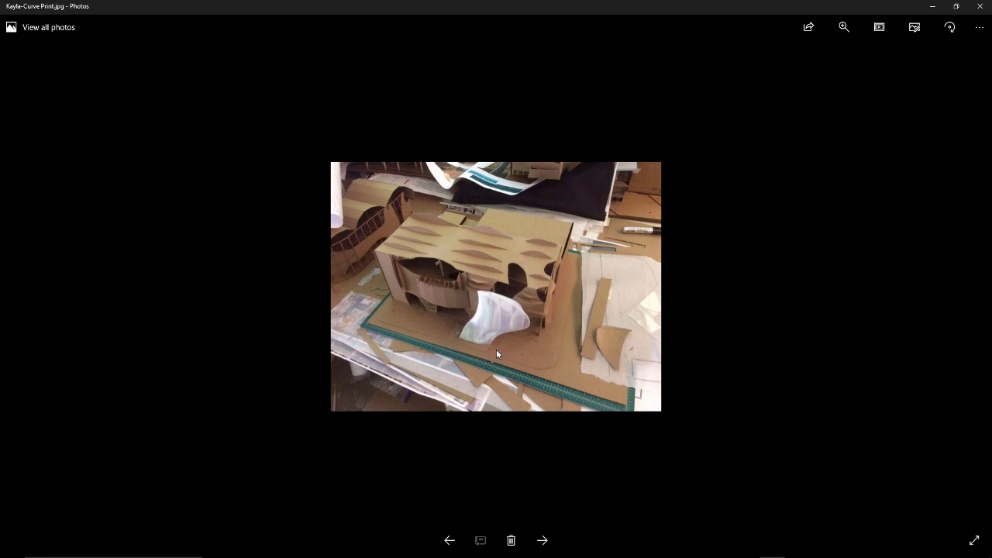
{"action": "left_click", "coordinate": [541, 541]}
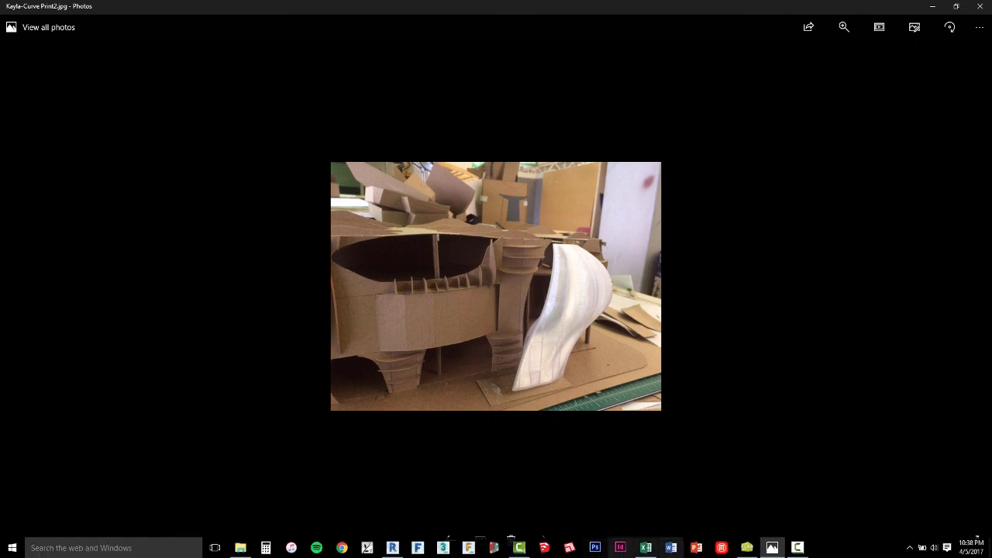
{"action": "mouse_move", "coordinate": [792, 553]}
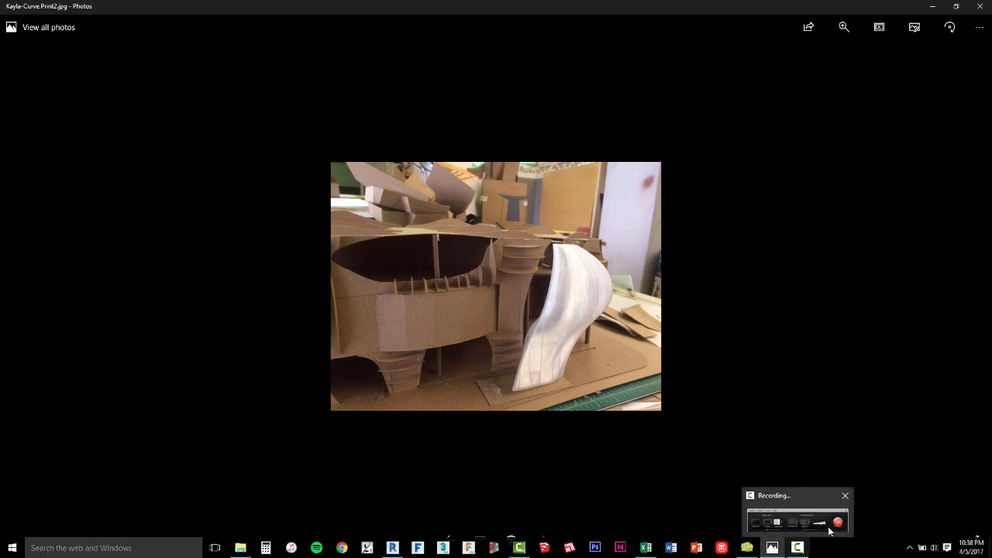